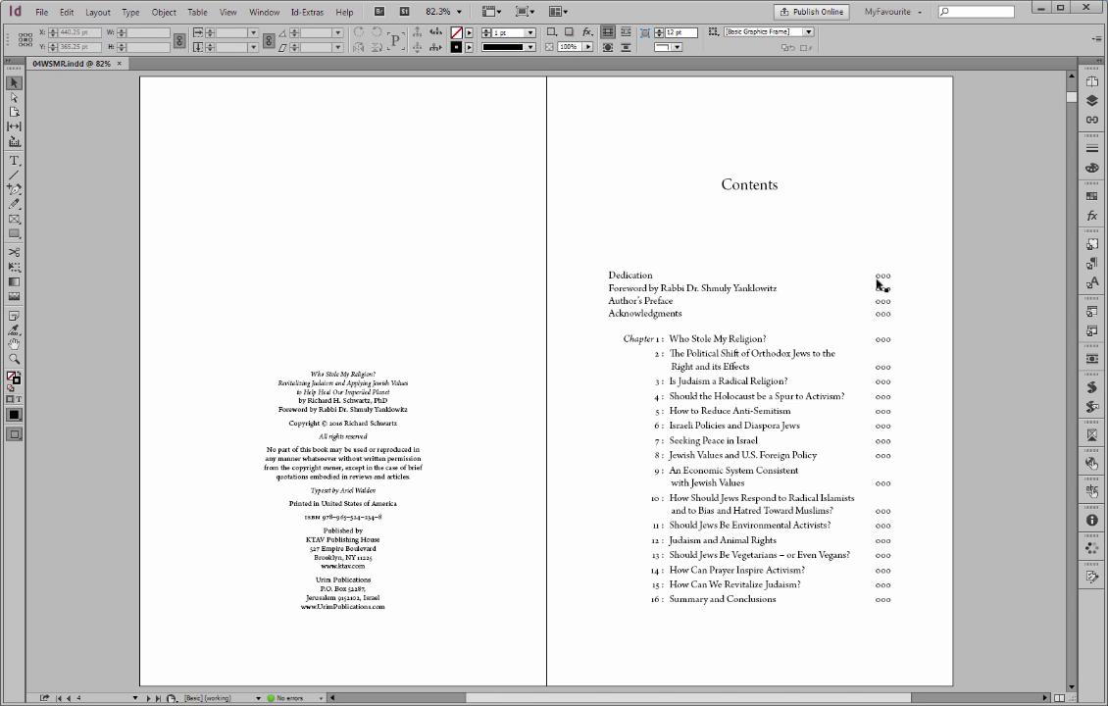
Step: Compare the Contents spread with the Dedication spread that follows it
key(alt+Page_Down)
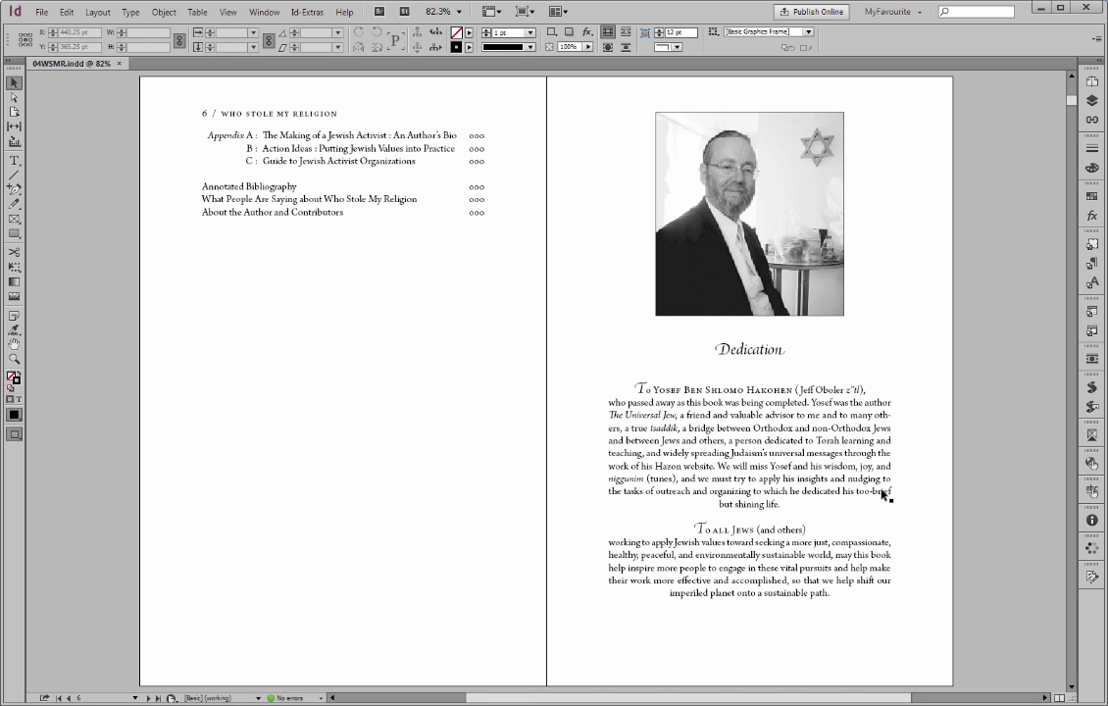
key(alt+Page_Up)
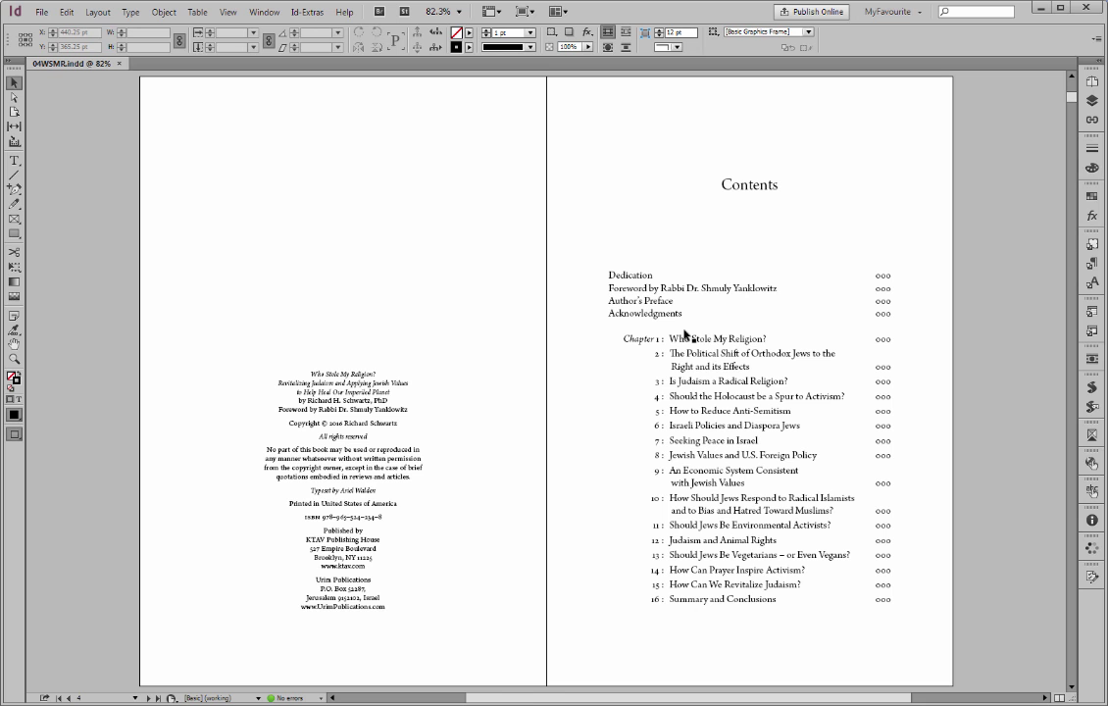
key(Page_Down)
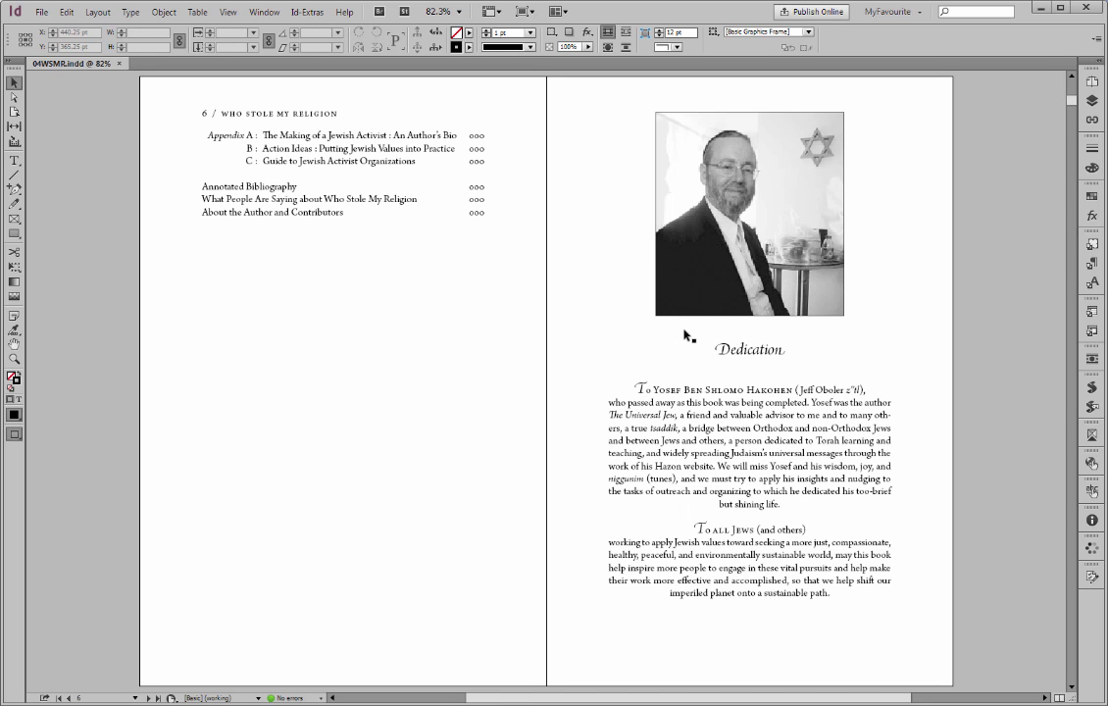
key(Page_Up)
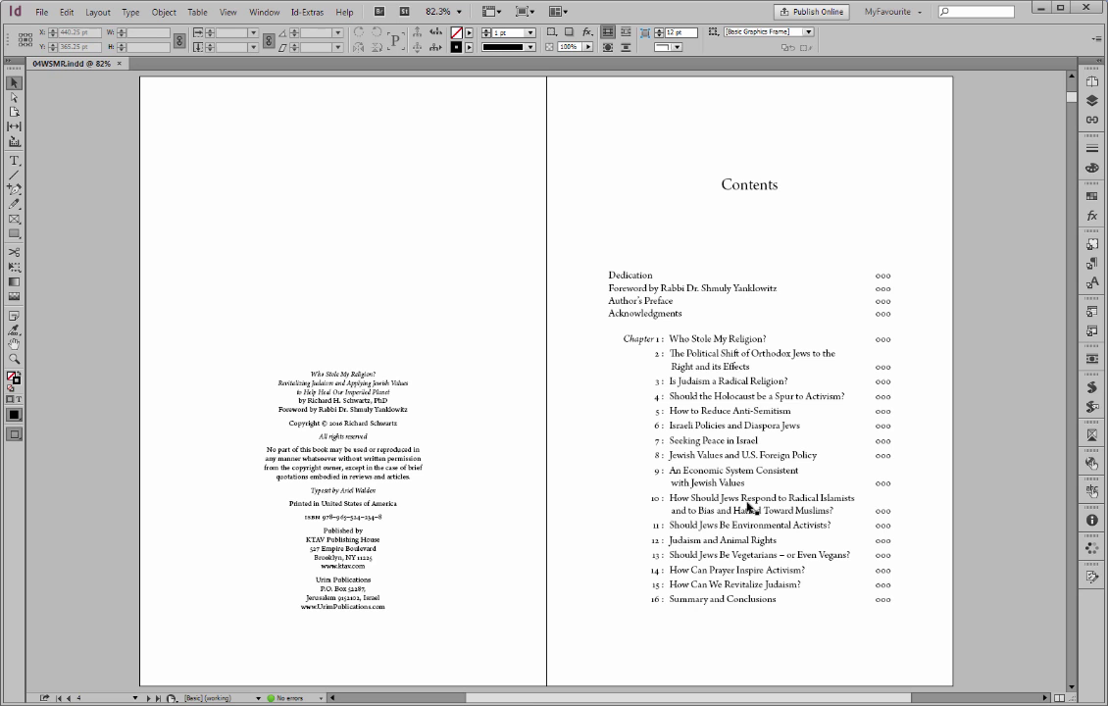
Step: Put the text caret in the contents list, zoom in, and reveal hidden characters
click(687, 338)
key(t)
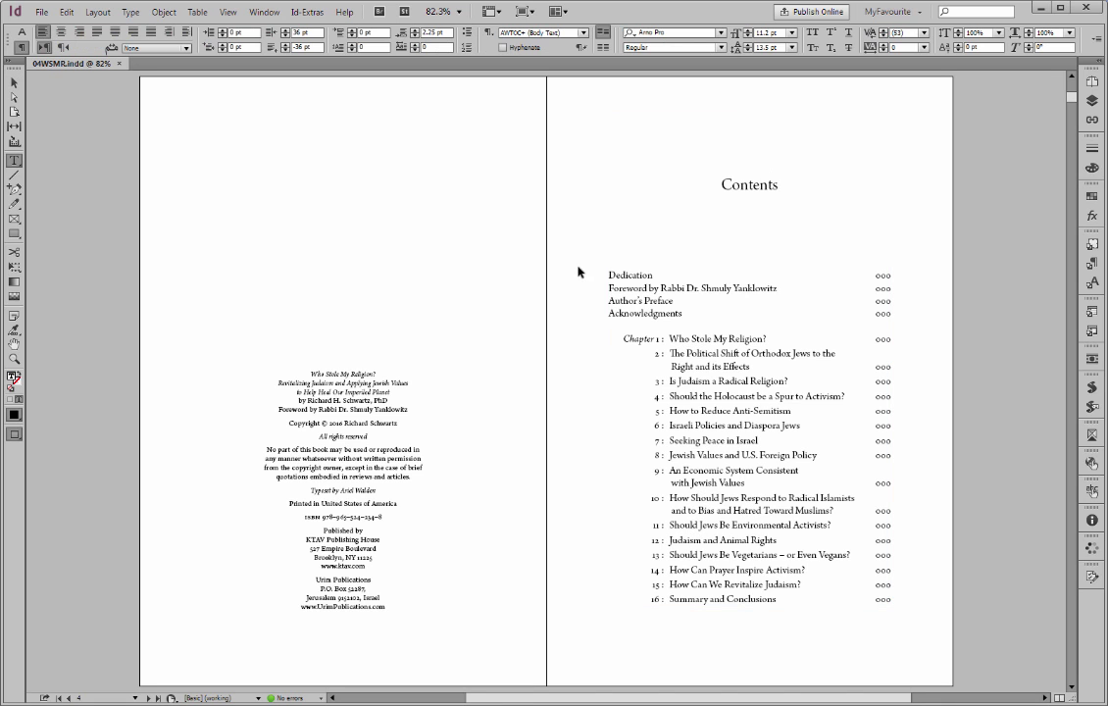
drag(576, 267, 760, 361)
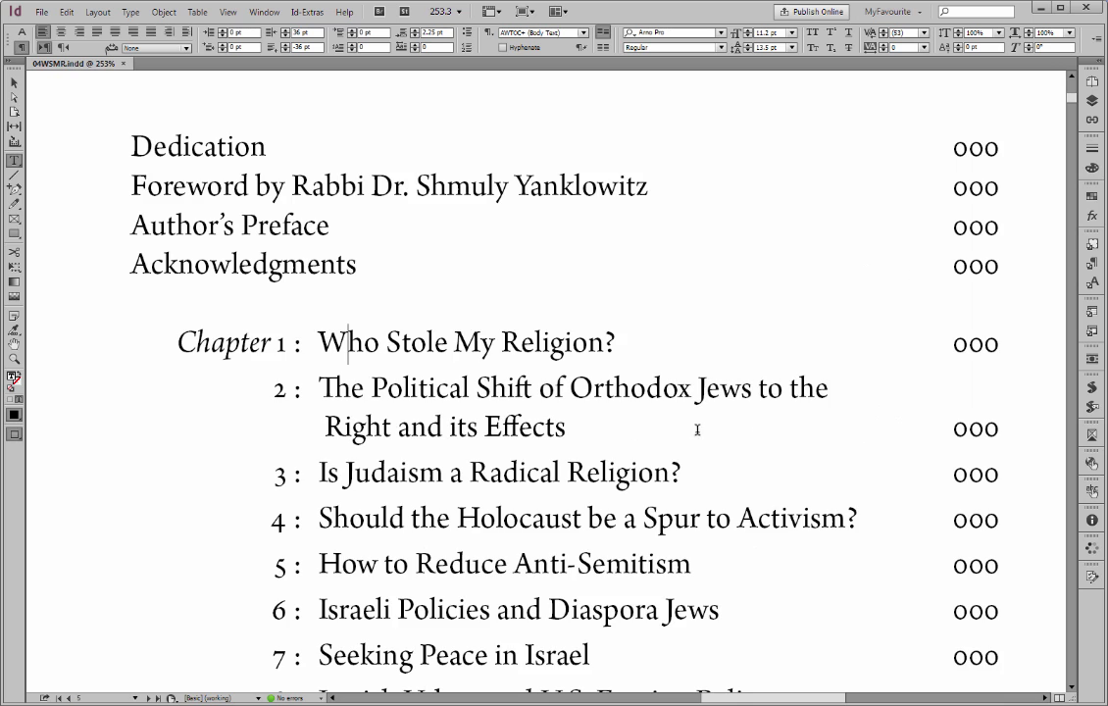
click(556, 388)
key(ctrl+alt+i)
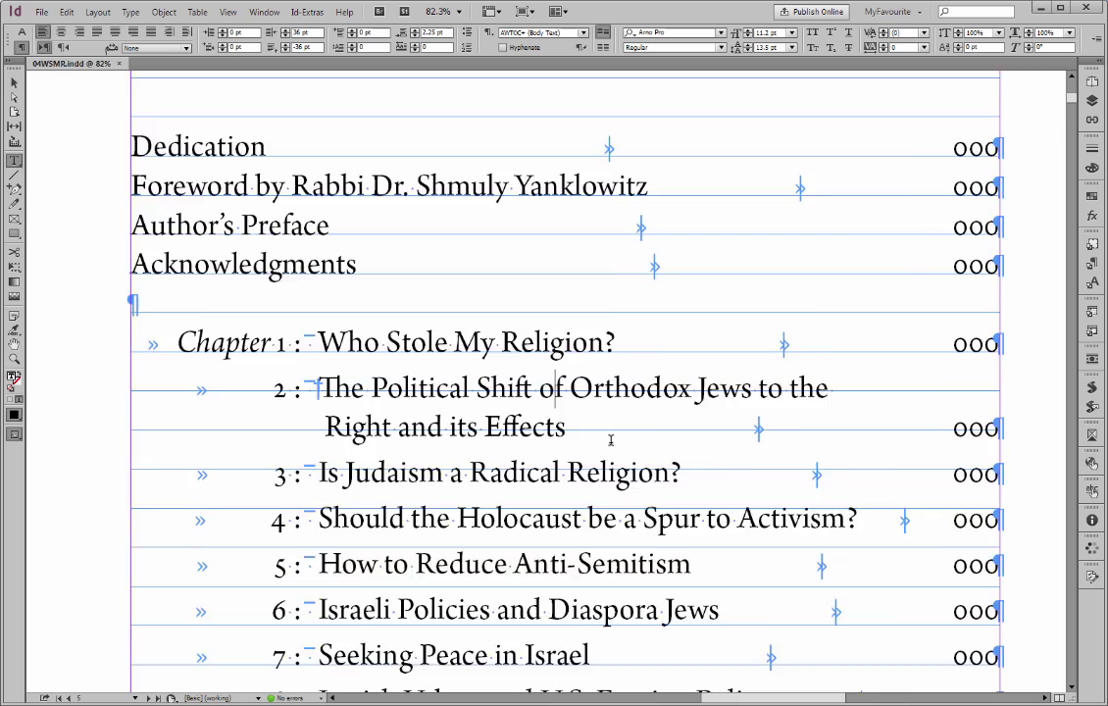
key(ctrl+alt+0)
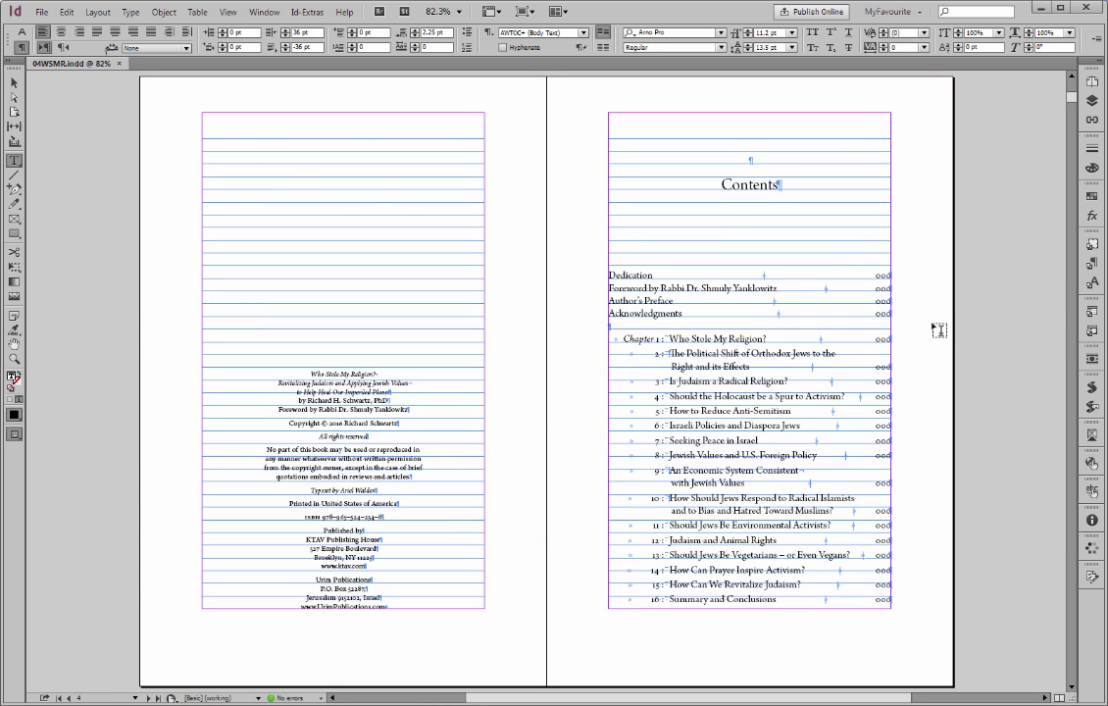
Step: Go to the Author's Preface heading and bring up the Paragraph Styles panel
key(Page_Down)
key(Page_Down)
key(Page_Down)
key(w)
key(w)
key(w)
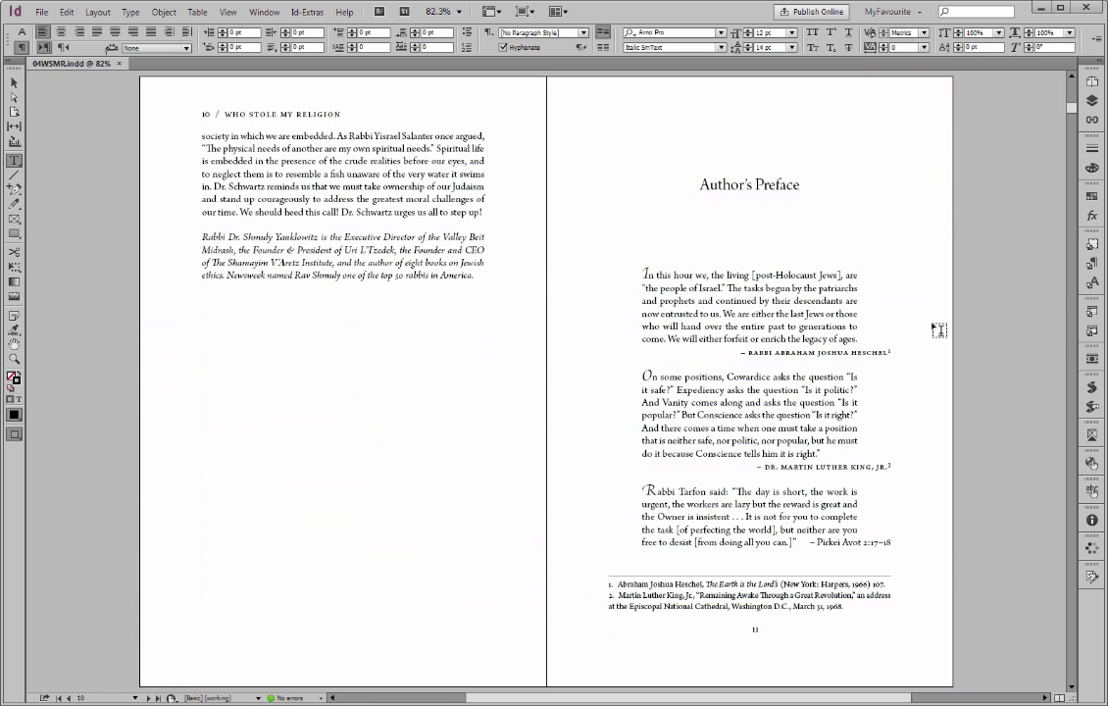
click(660, 142)
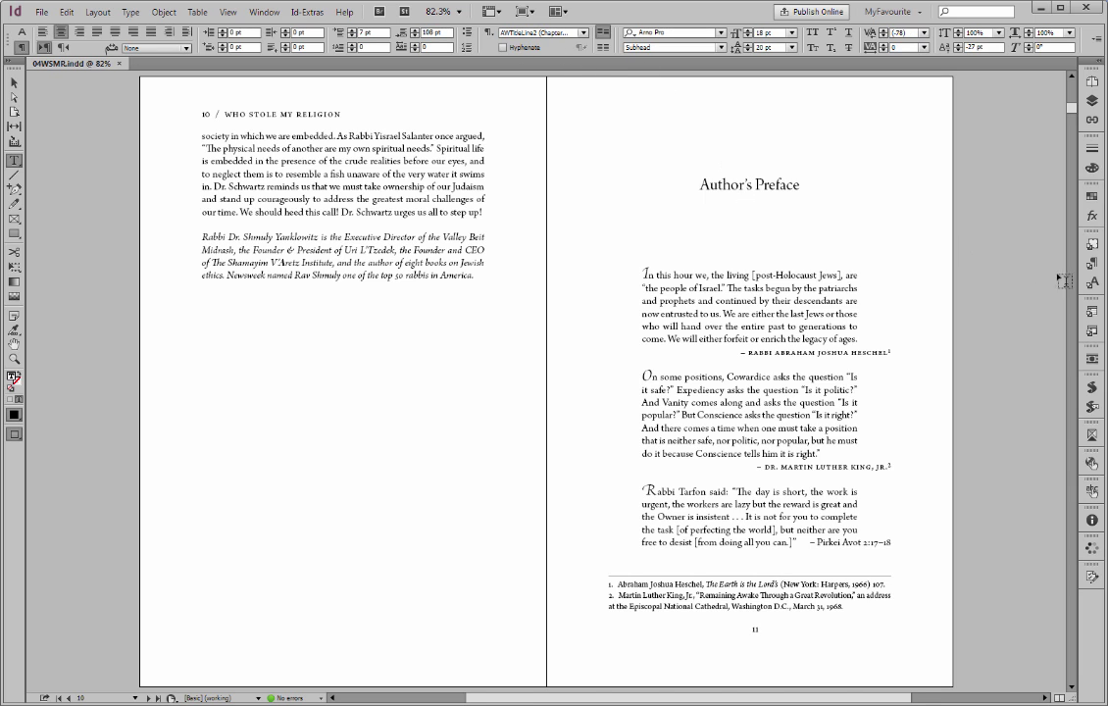
key(F11)
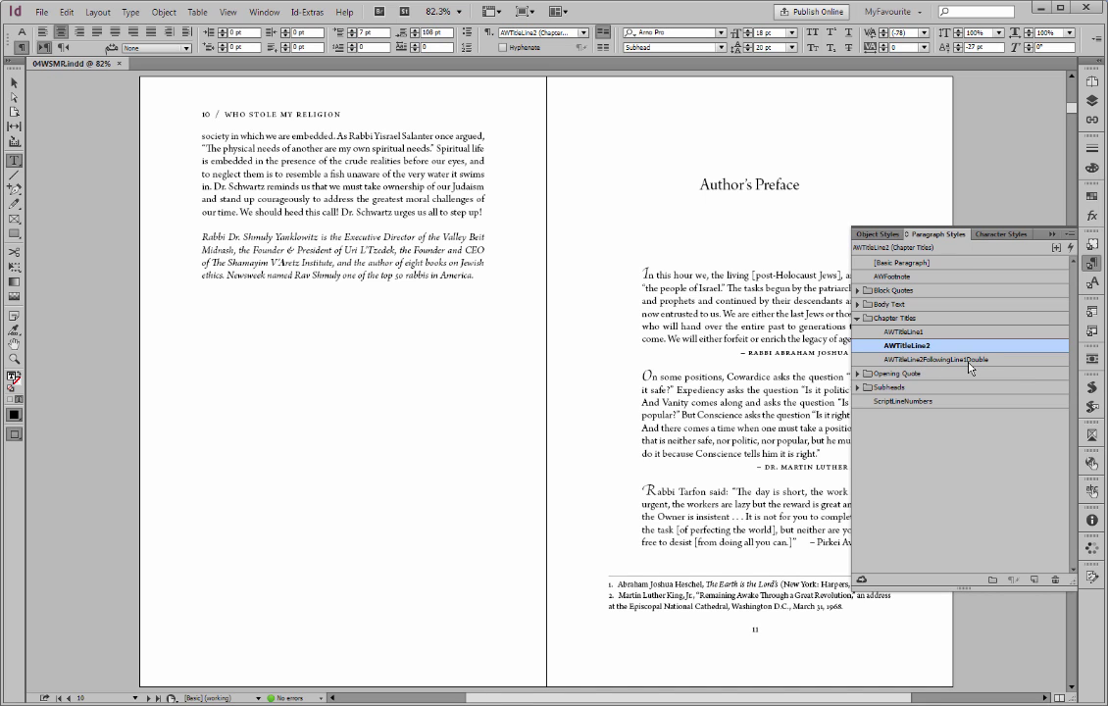
Step: Check the Chapter 1 opener's label style, then return toward the contents
key(alt+Page_Down)
key(alt+Page_Down)
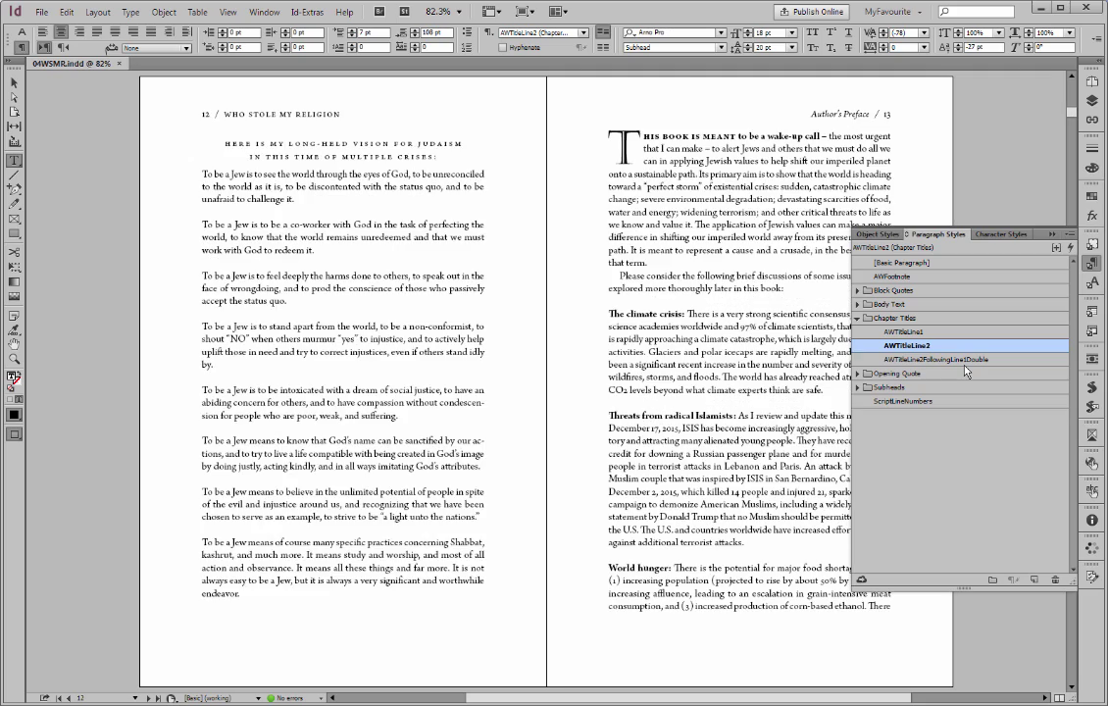
key(alt+Page_Down)
key(alt+Page_Down)
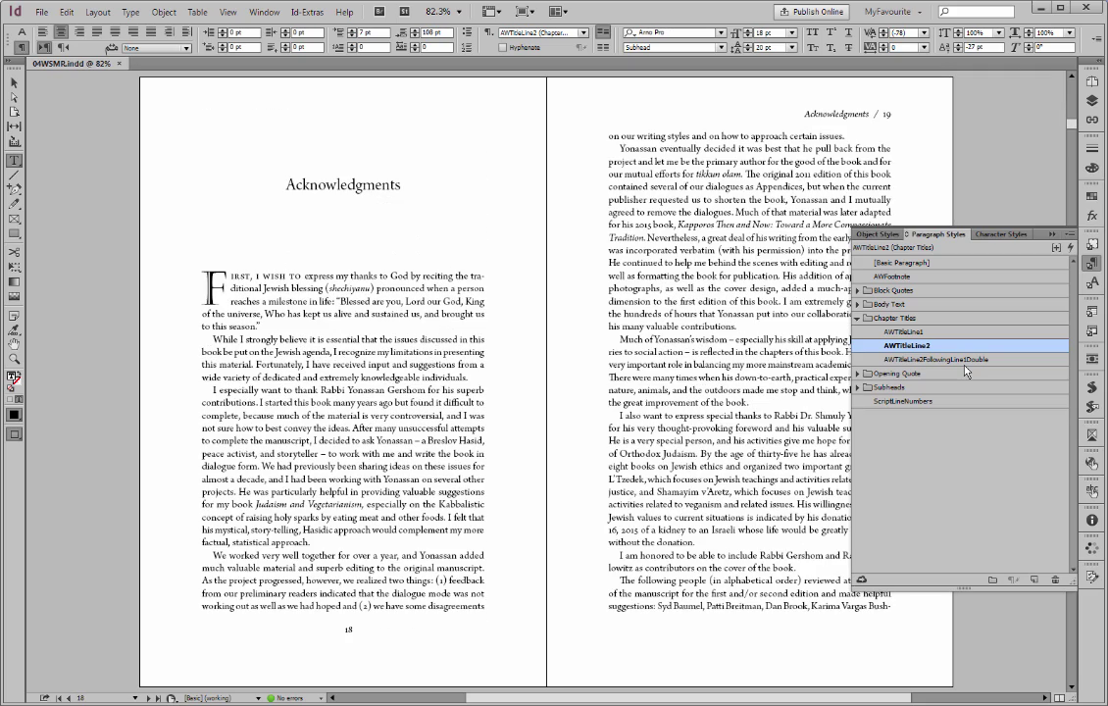
key(alt+Page_Down)
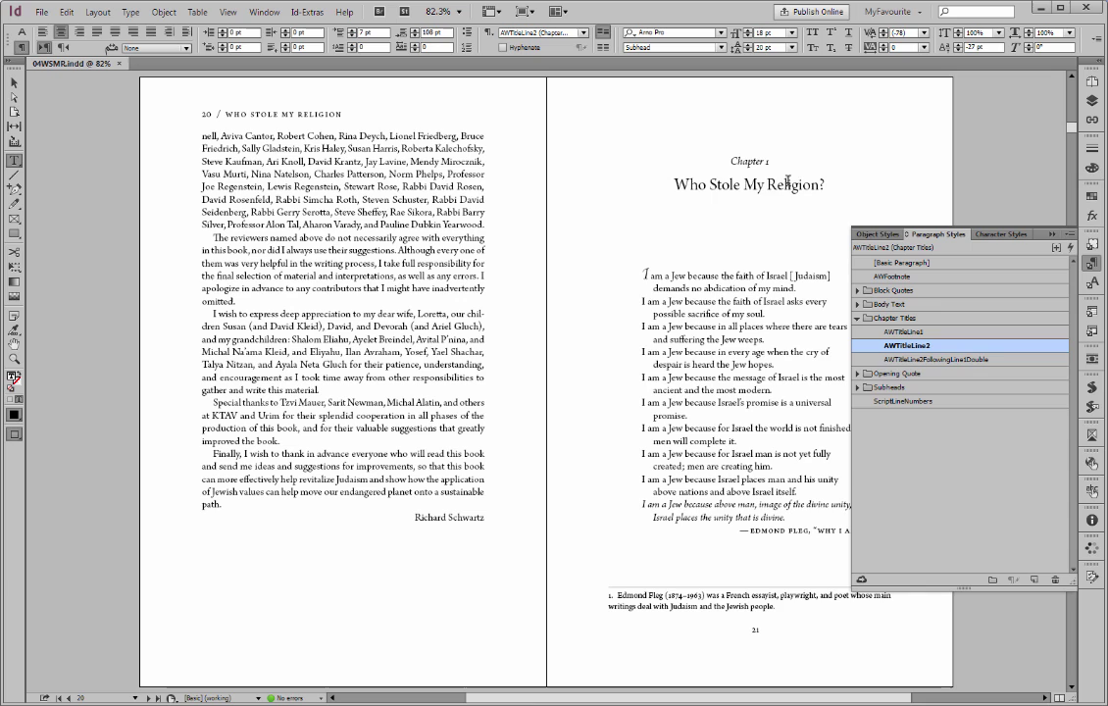
drag(677, 163, 793, 168)
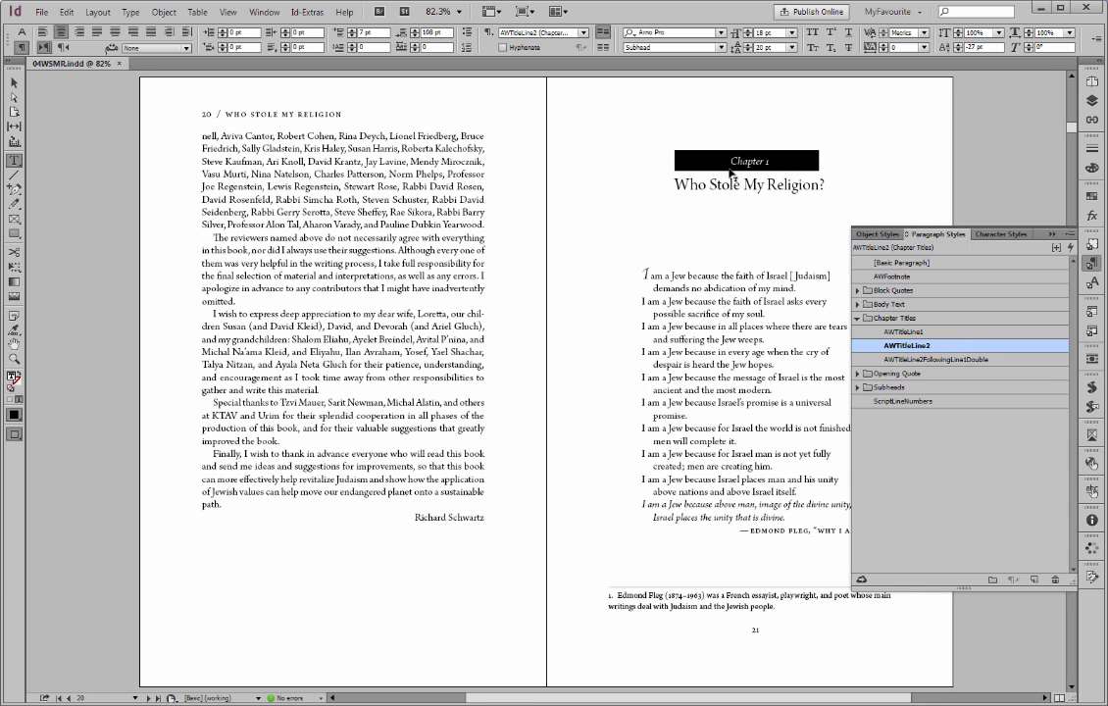
click(752, 133)
triple_click(752, 133)
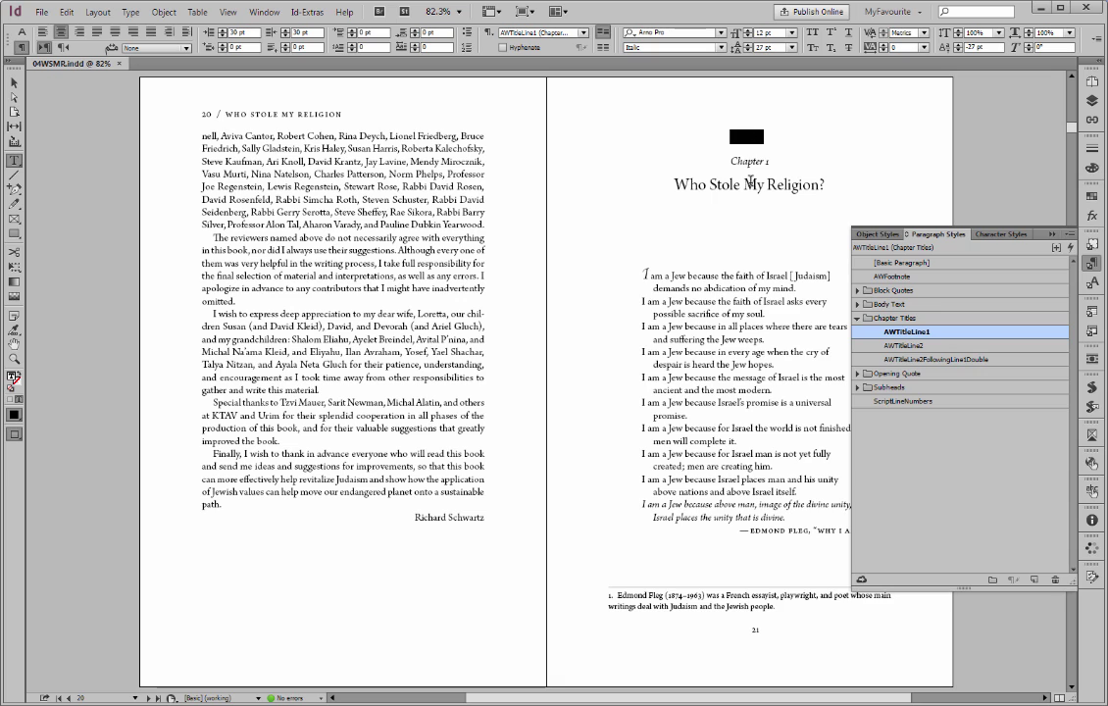
click(966, 240)
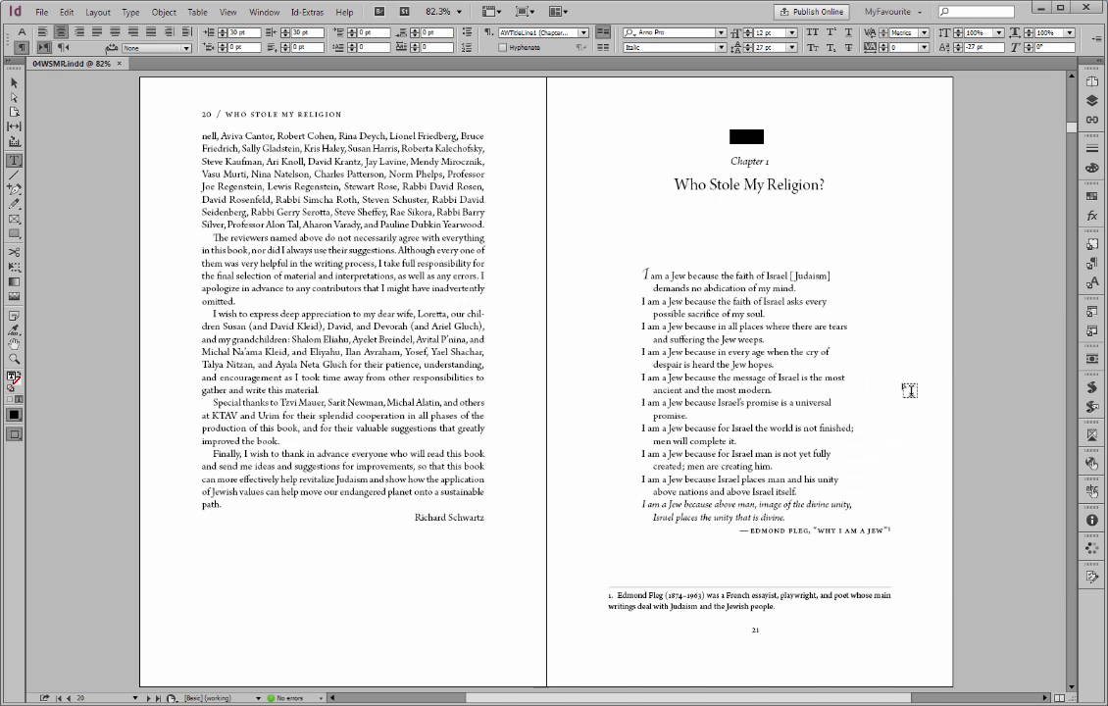
key(alt+Page_Up)
key(alt+Page_Up)
key(alt+Page_Up)
key(alt+Page_Up)
key(alt+Page_Up)
key(alt+Page_Up)
key(alt+Page_Up)
key(alt+Page_Up)
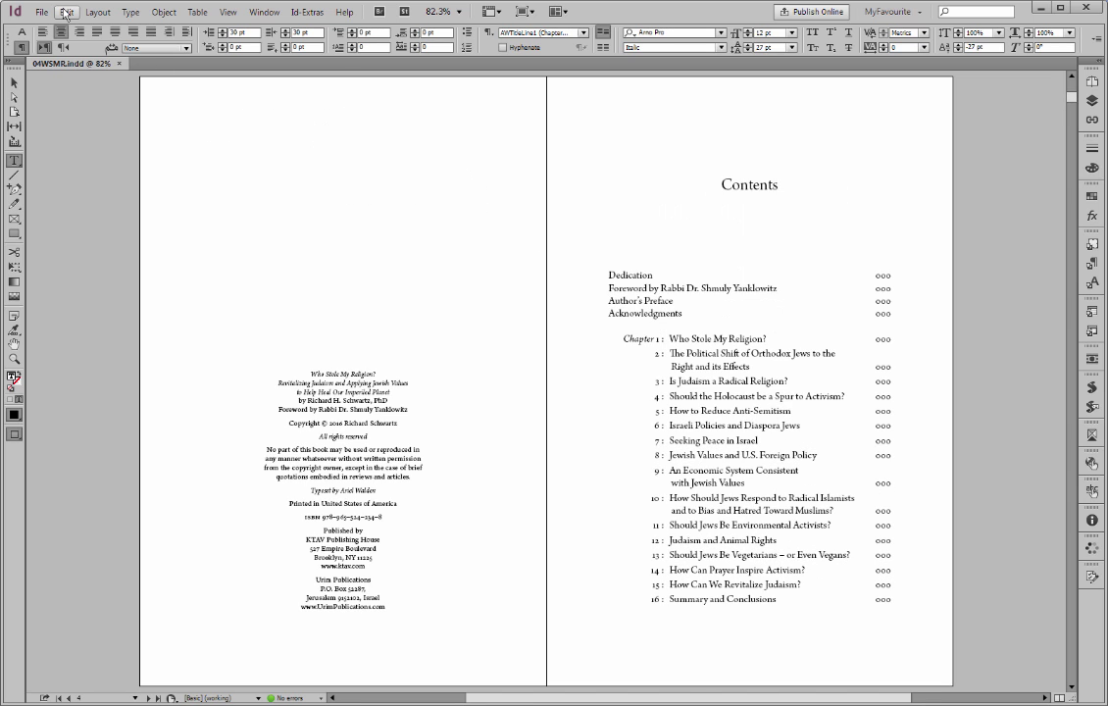
Step: Deselect everything and briefly open and close the Scripts panel
click(65, 12)
click(83, 241)
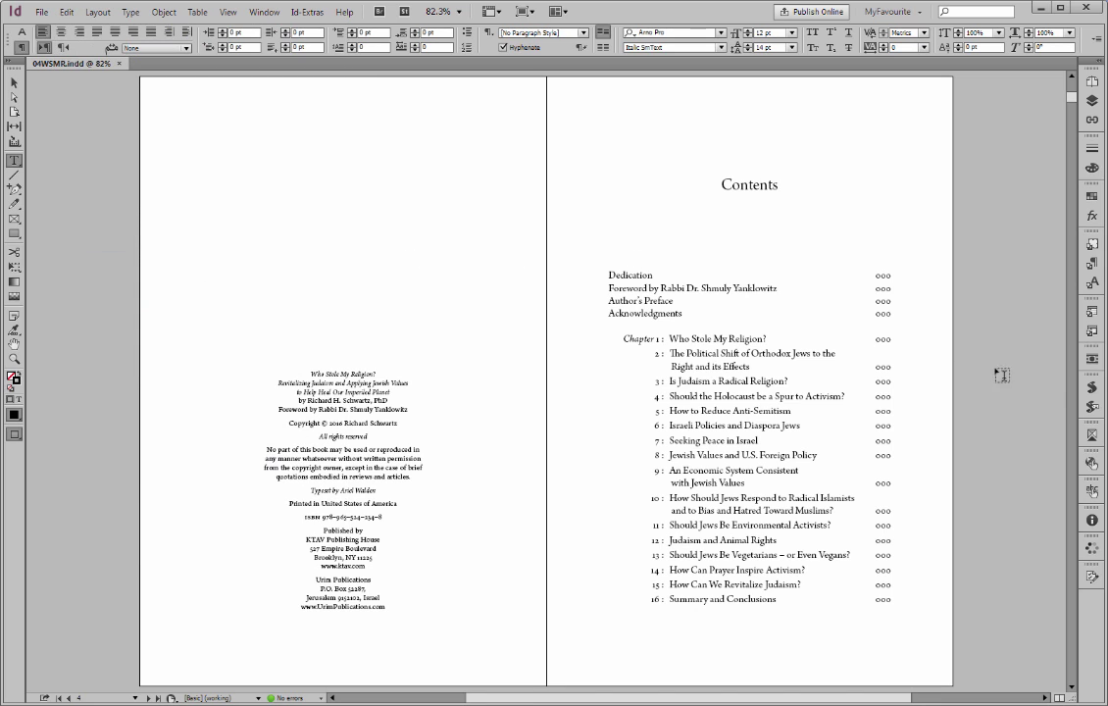
click(1094, 389)
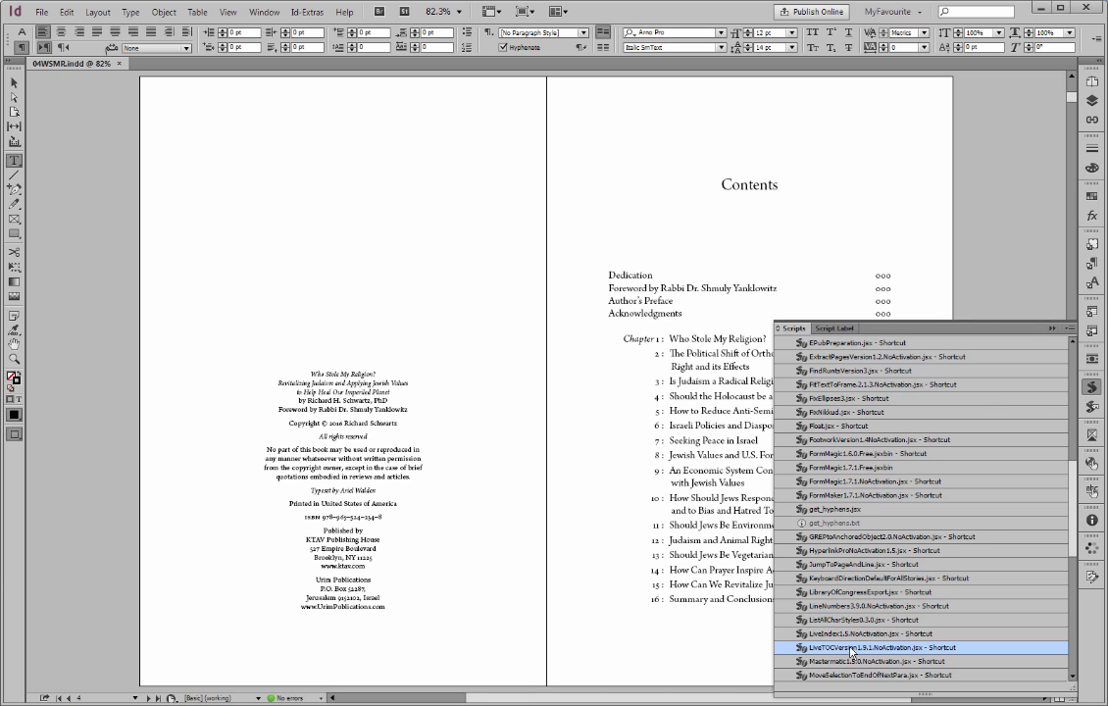
click(1092, 391)
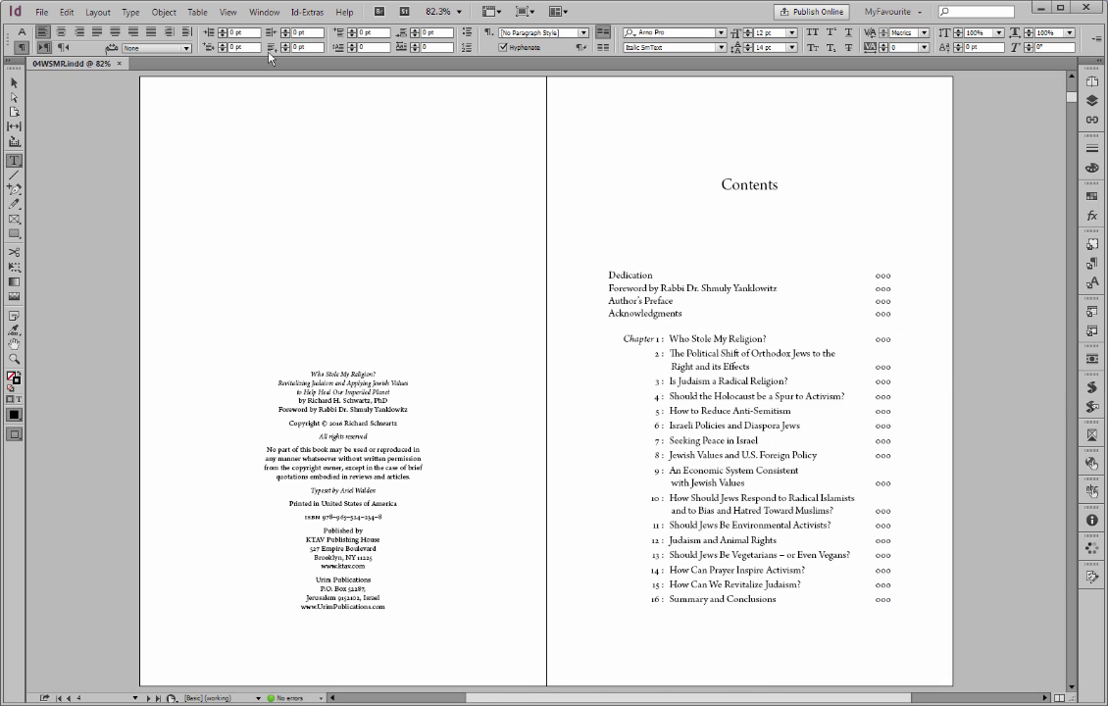
Step: Launch Id-Extras > LiveTOC, view its About information, and reposition the preferences window
click(307, 14)
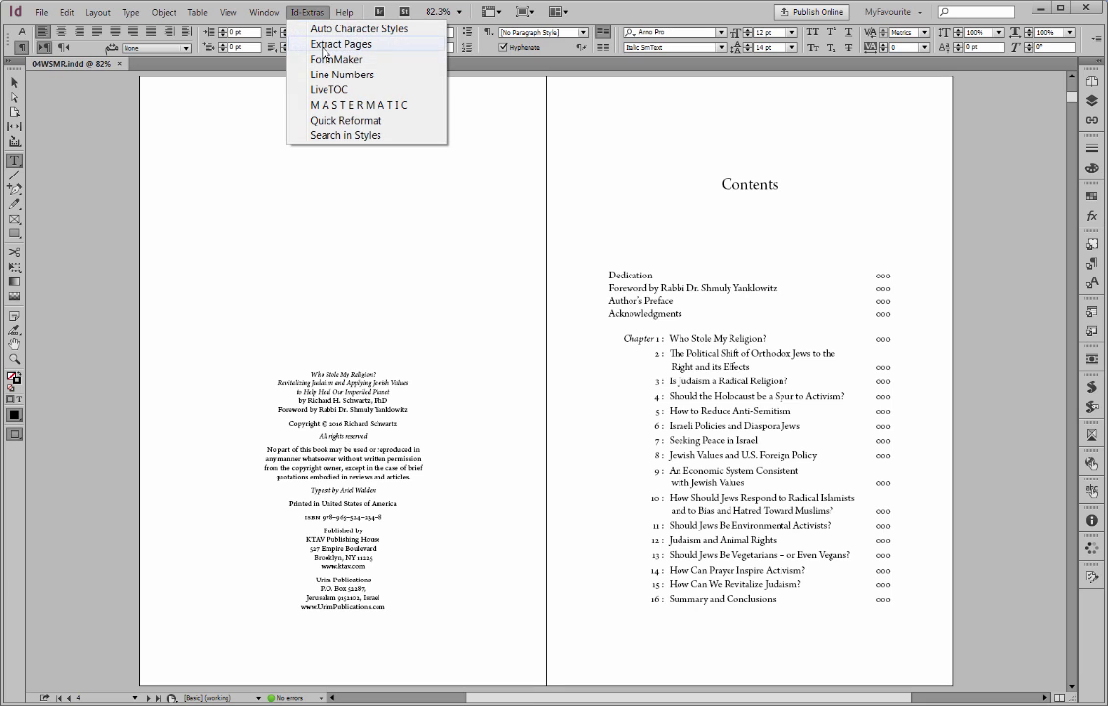
click(323, 16)
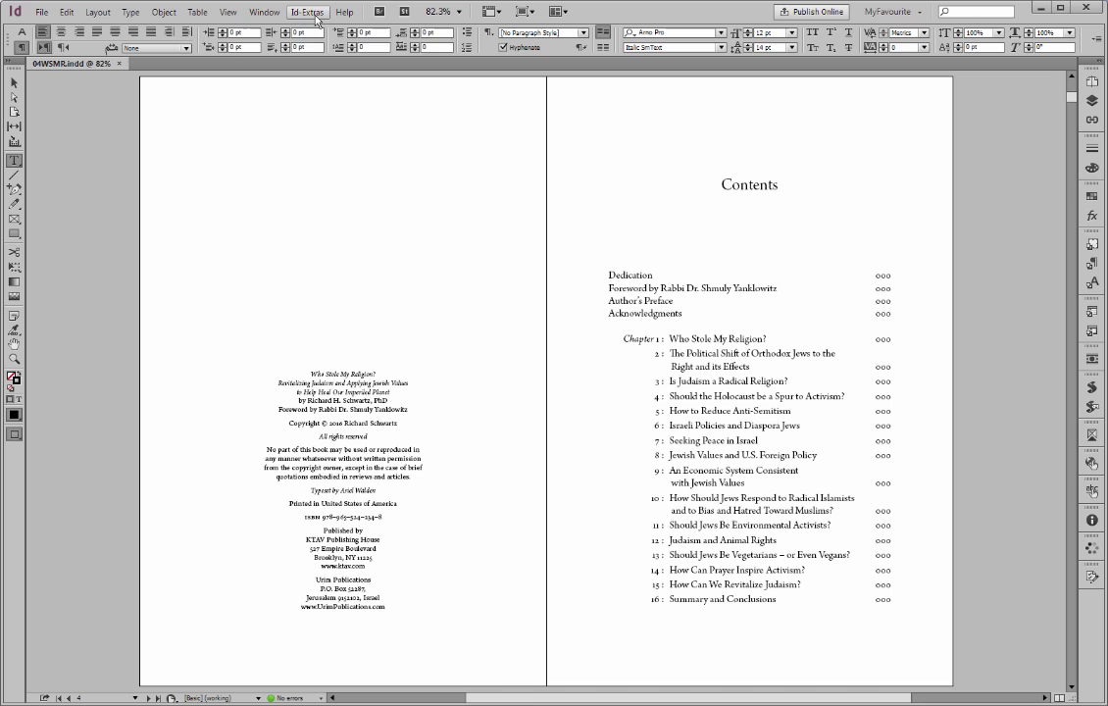
click(317, 19)
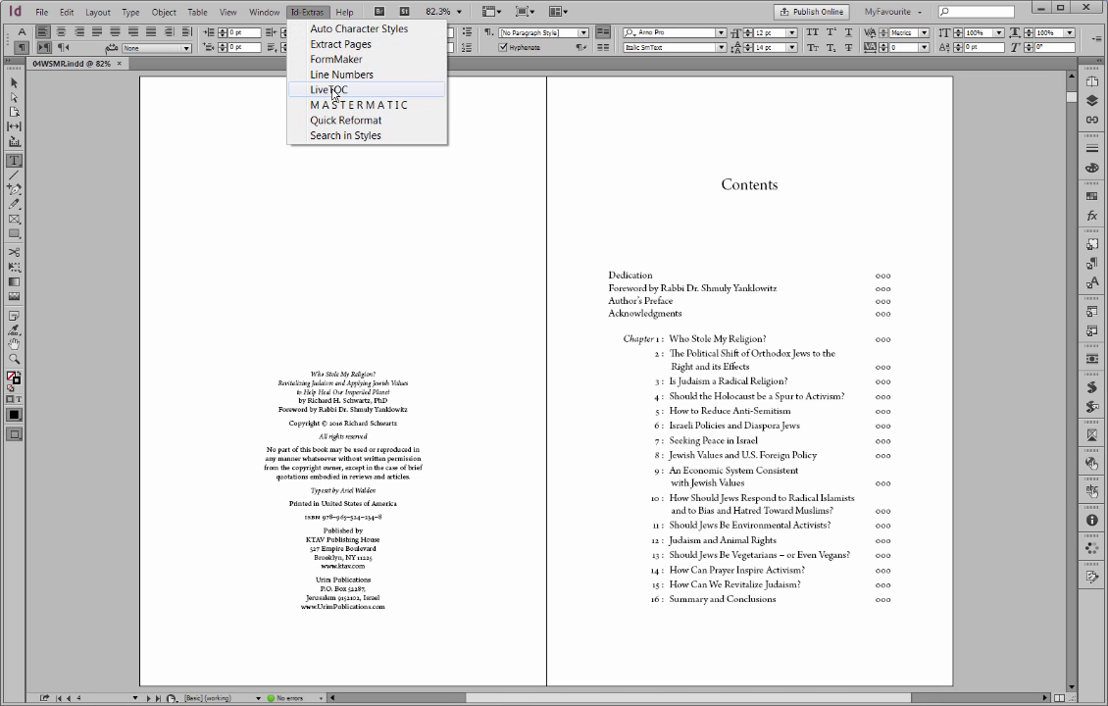
click(334, 91)
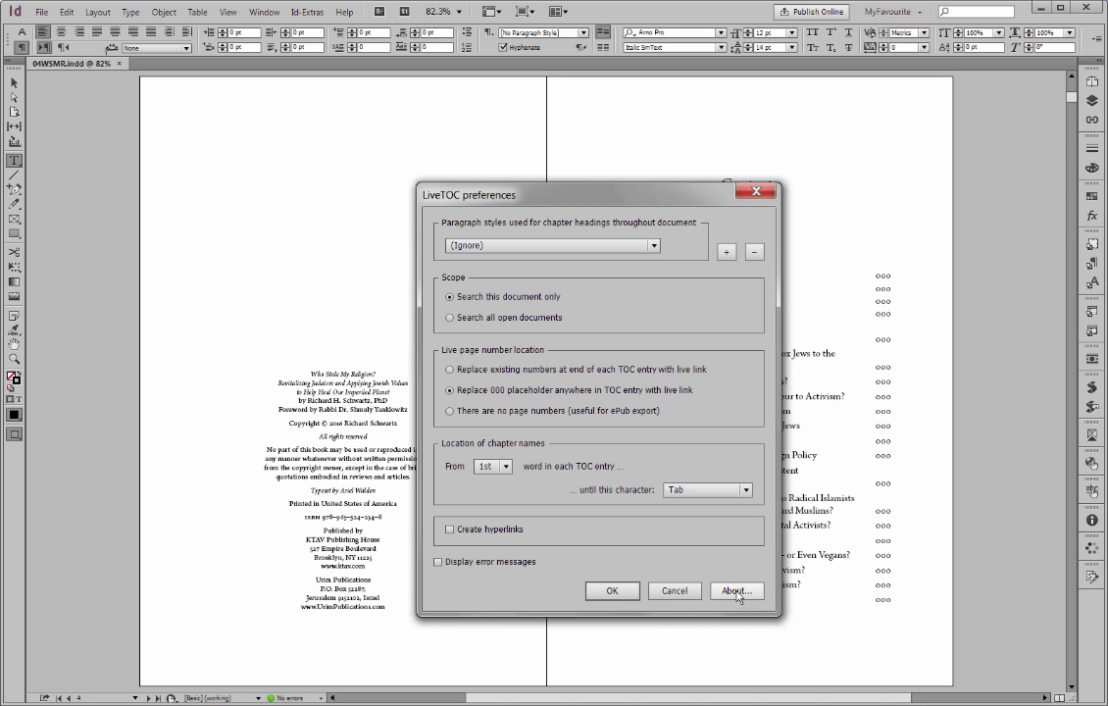
click(737, 592)
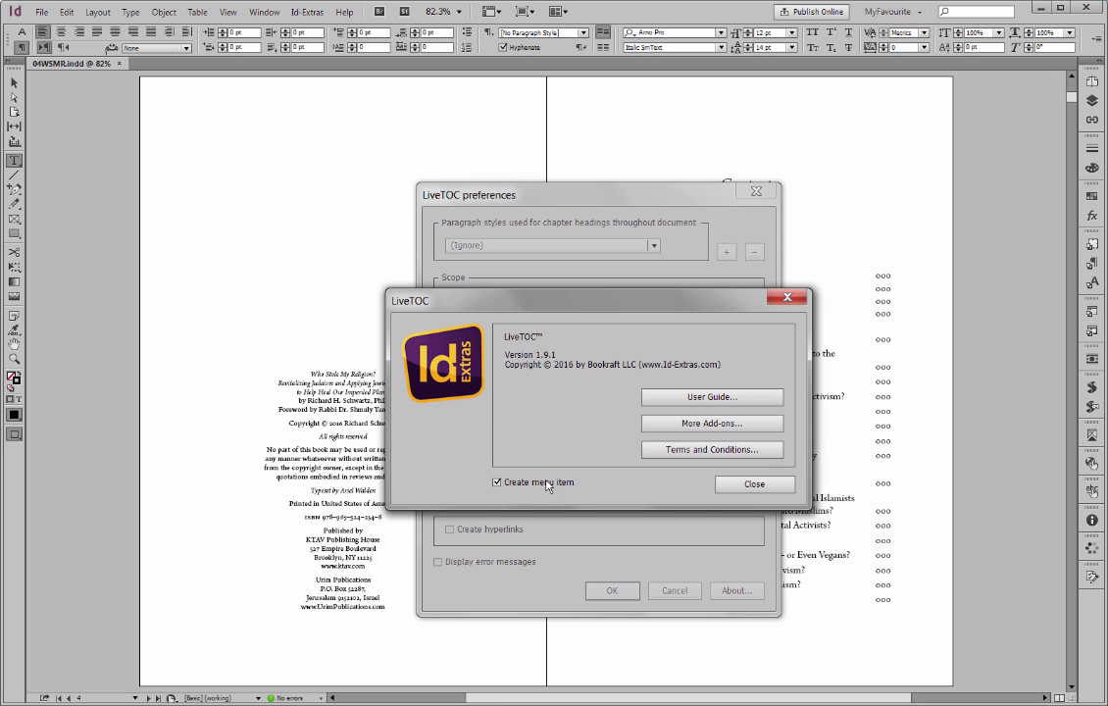
click(726, 485)
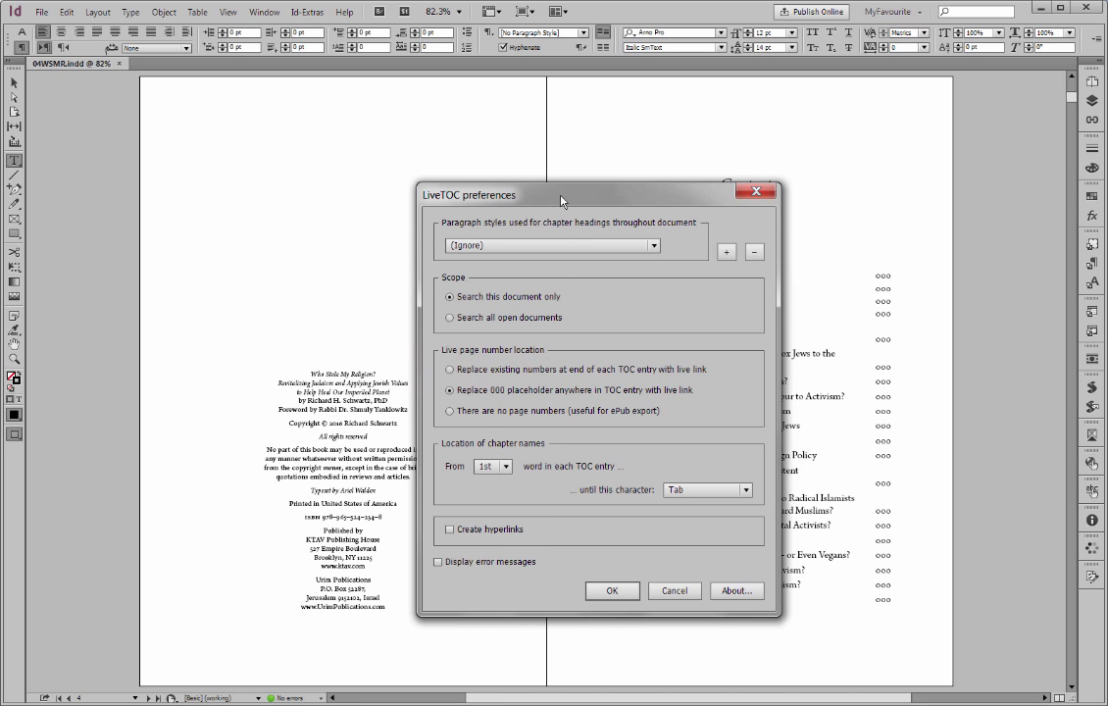
drag(561, 201, 585, 154)
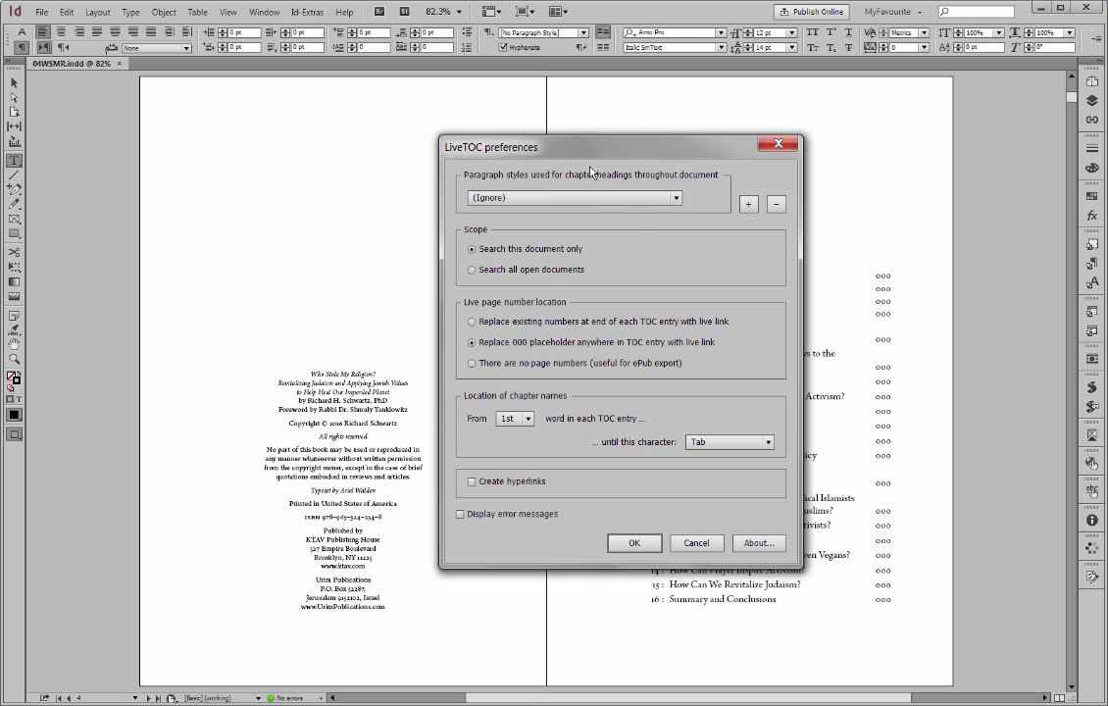
Step: Set AWTitleLine2 as the chapter heading style and add AWTitleLine2FollowingLine1Double as a second
click(547, 201)
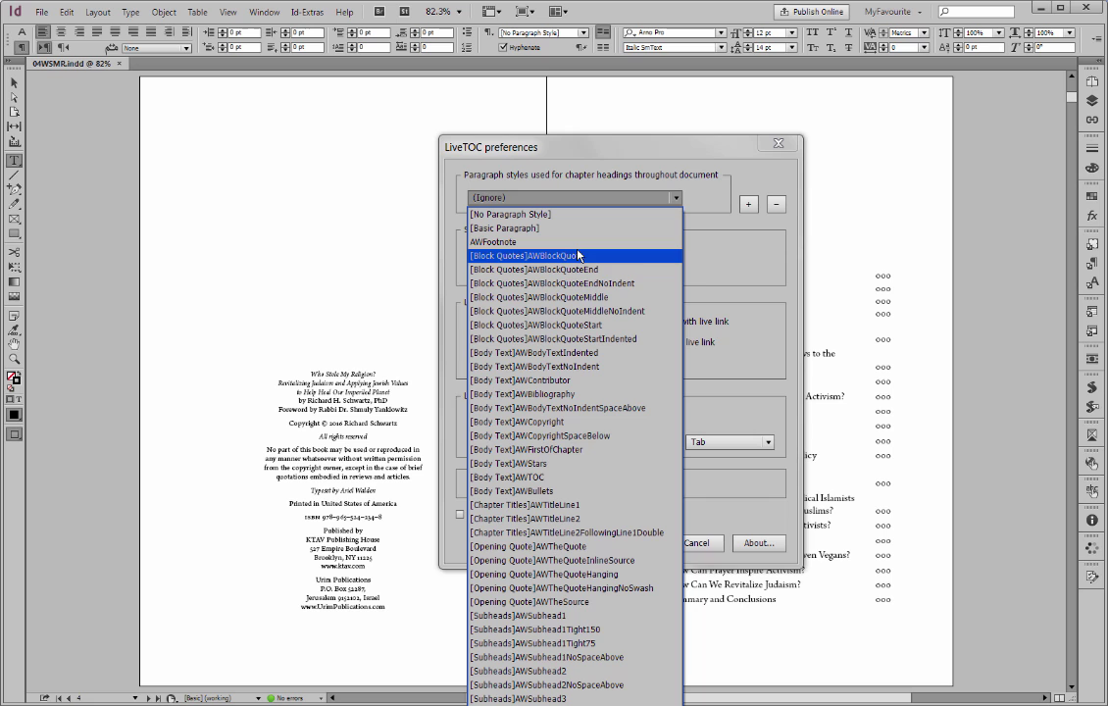
click(550, 517)
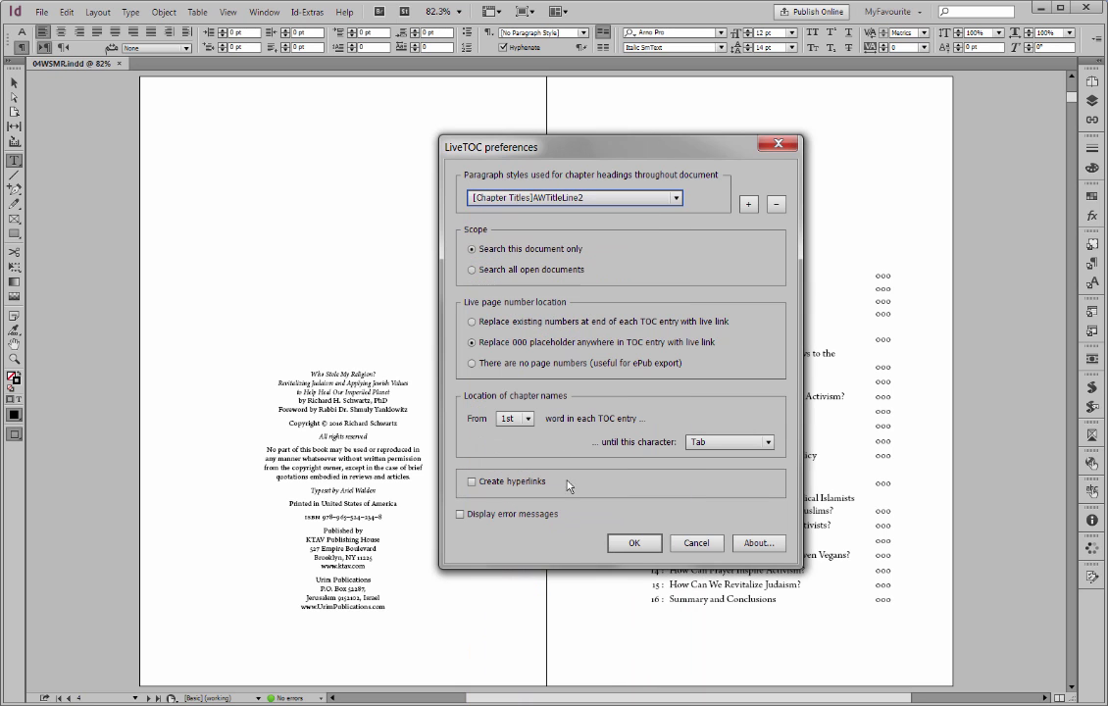
click(748, 203)
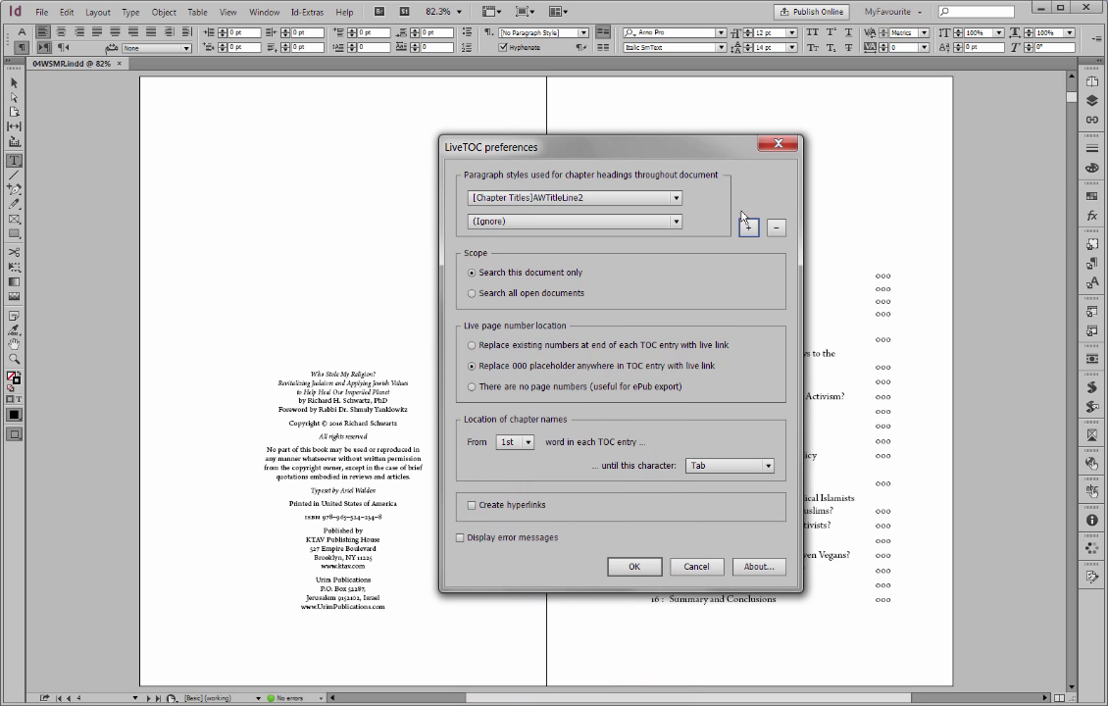
click(546, 222)
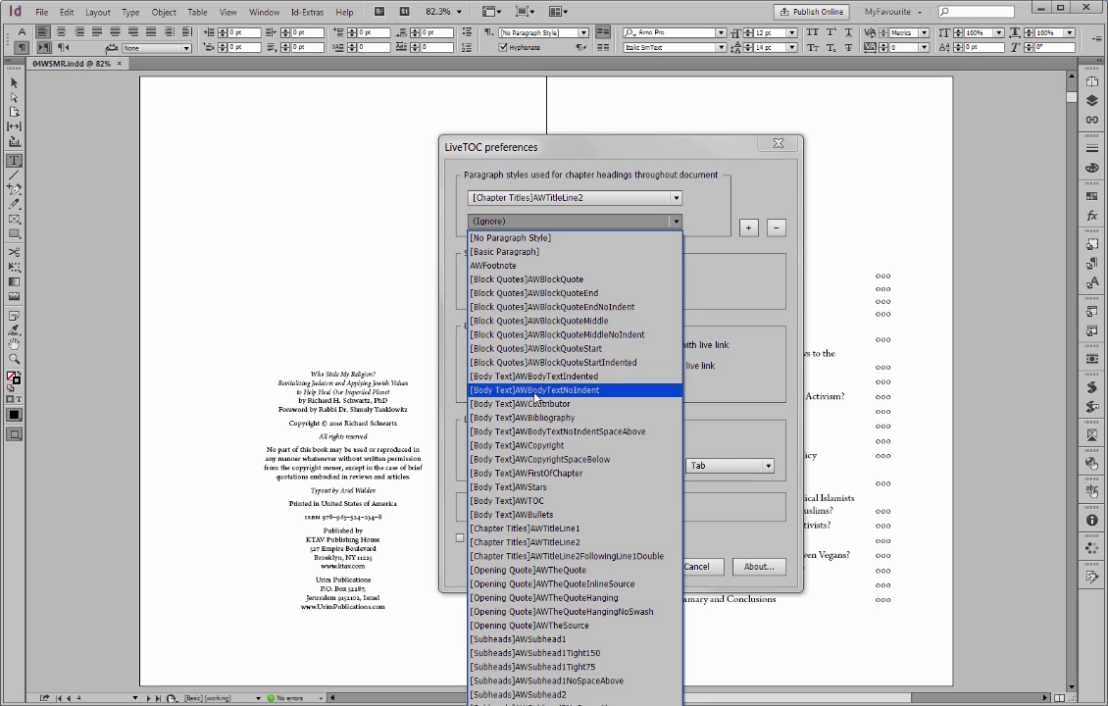
click(544, 556)
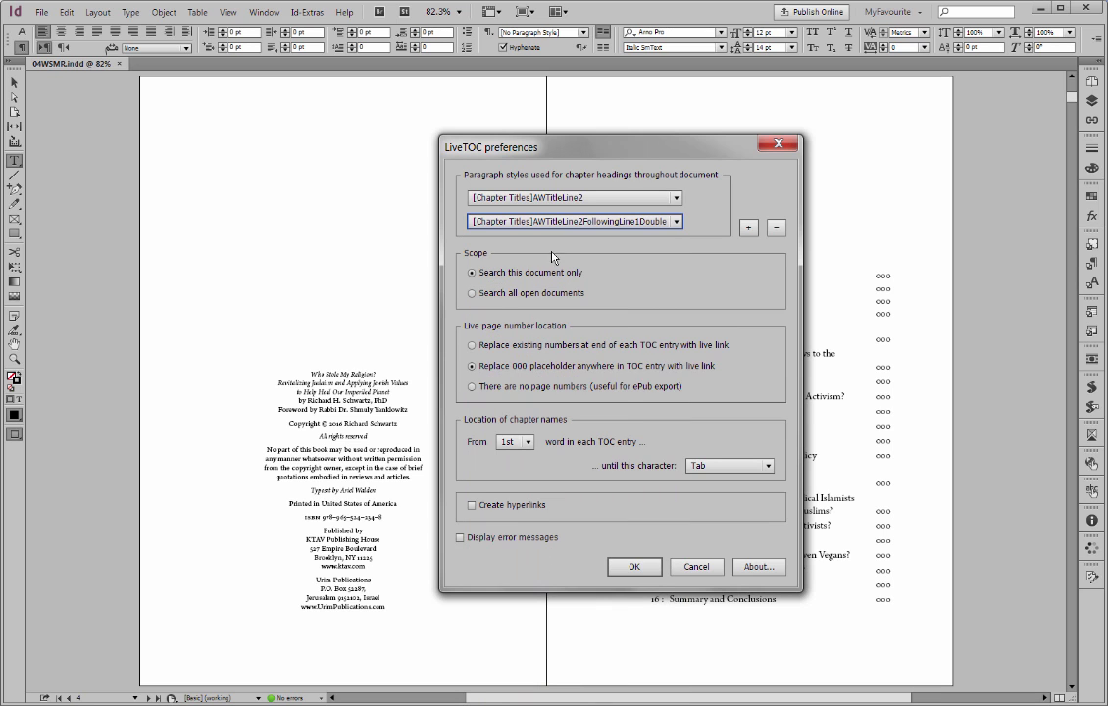
drag(636, 149, 406, 138)
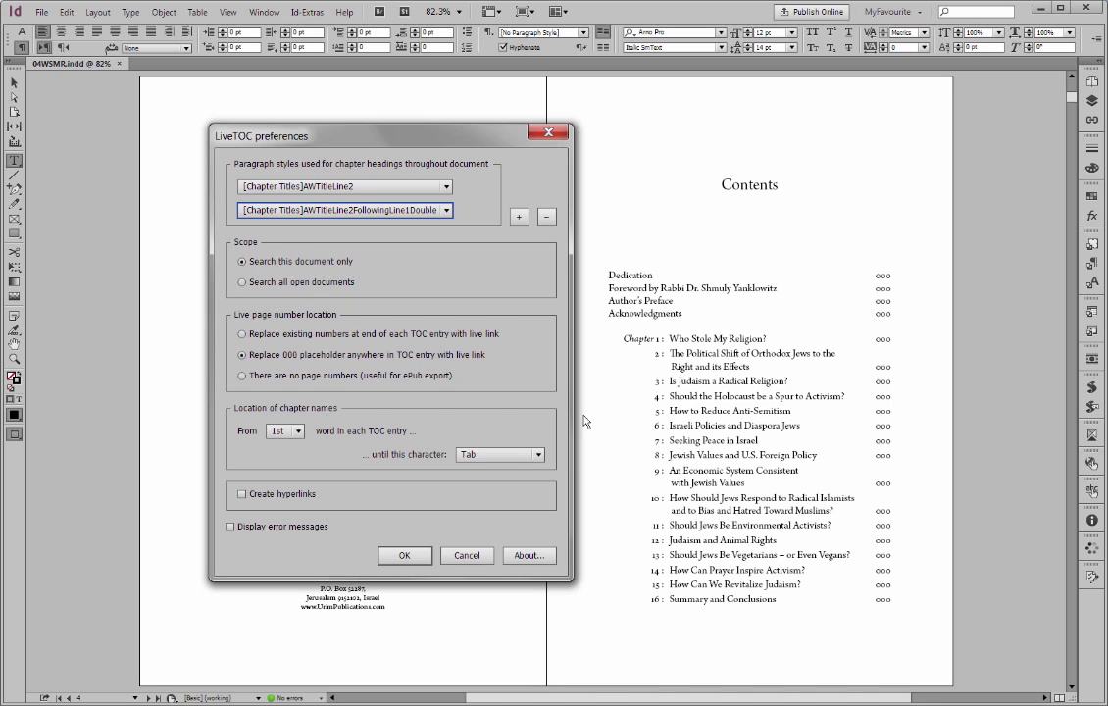
Step: Read chapter names from the 2nd word until a Right-indent tab, enable error messages, and confirm
click(298, 438)
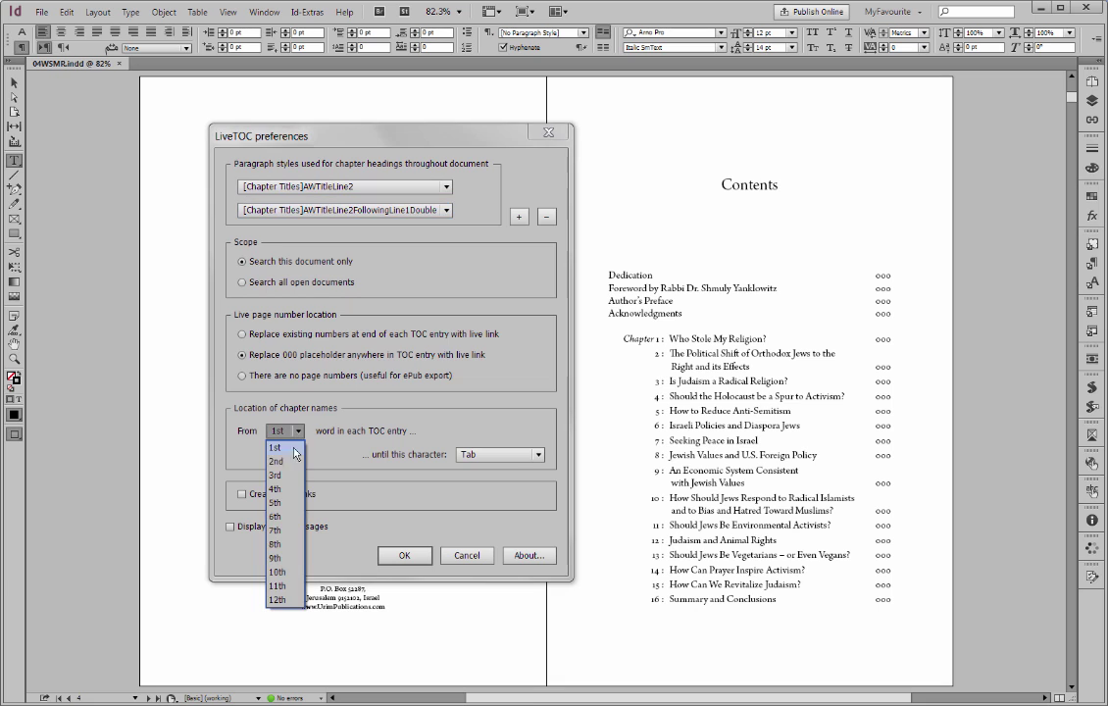
click(283, 458)
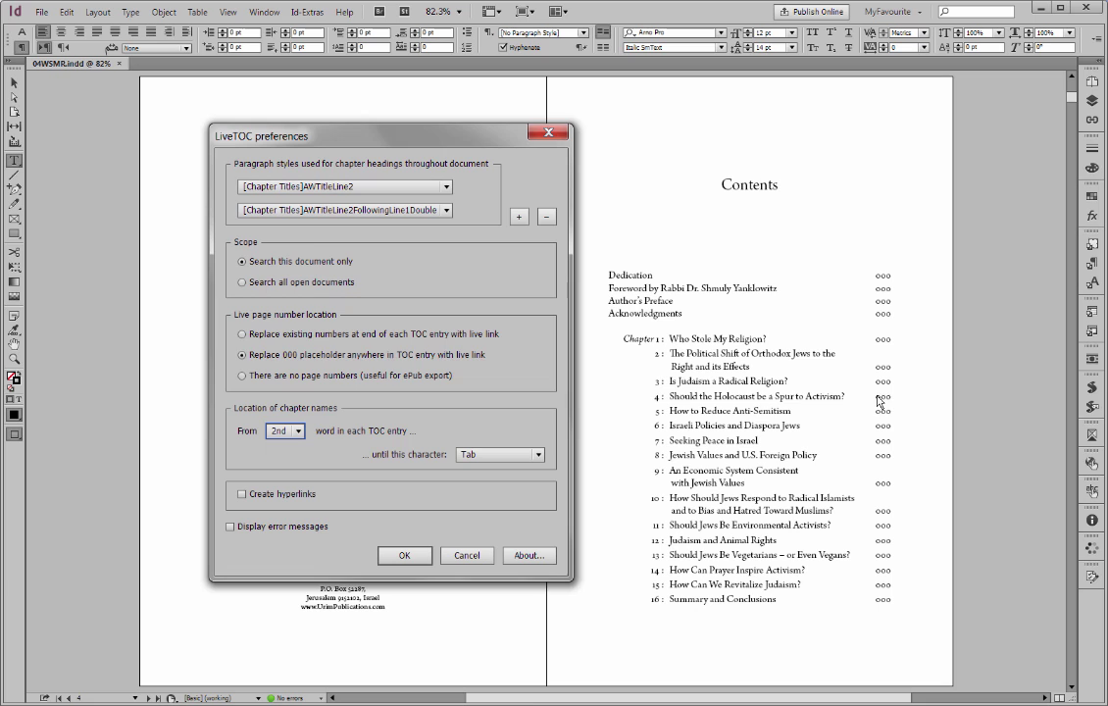
click(491, 456)
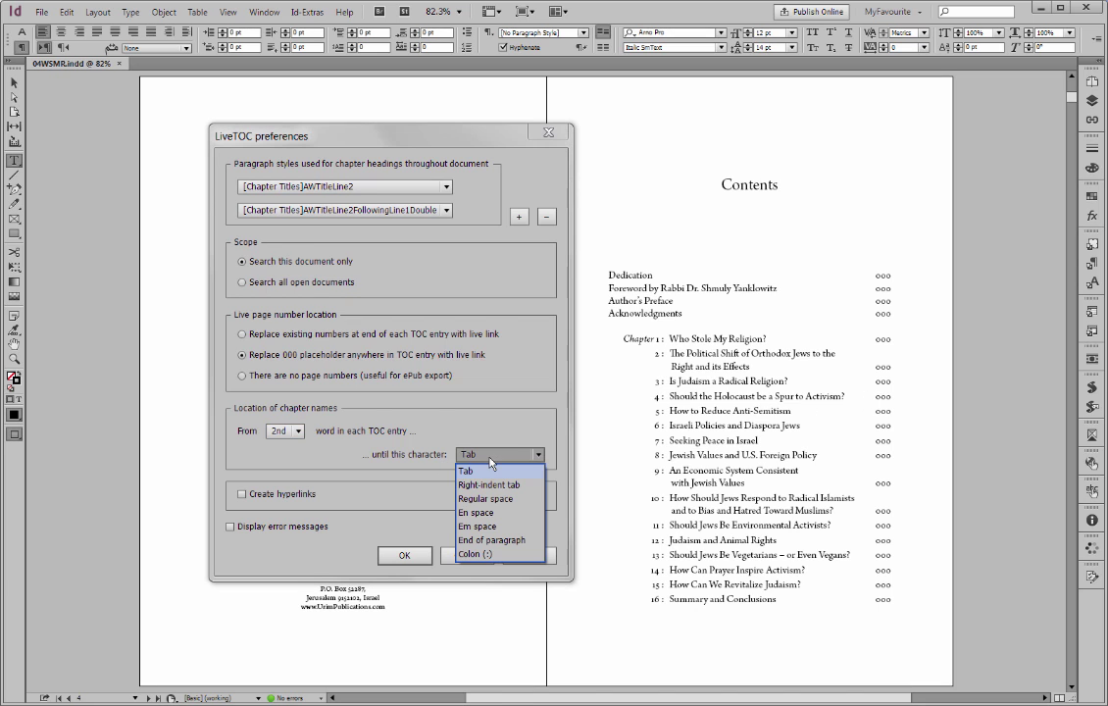
click(488, 484)
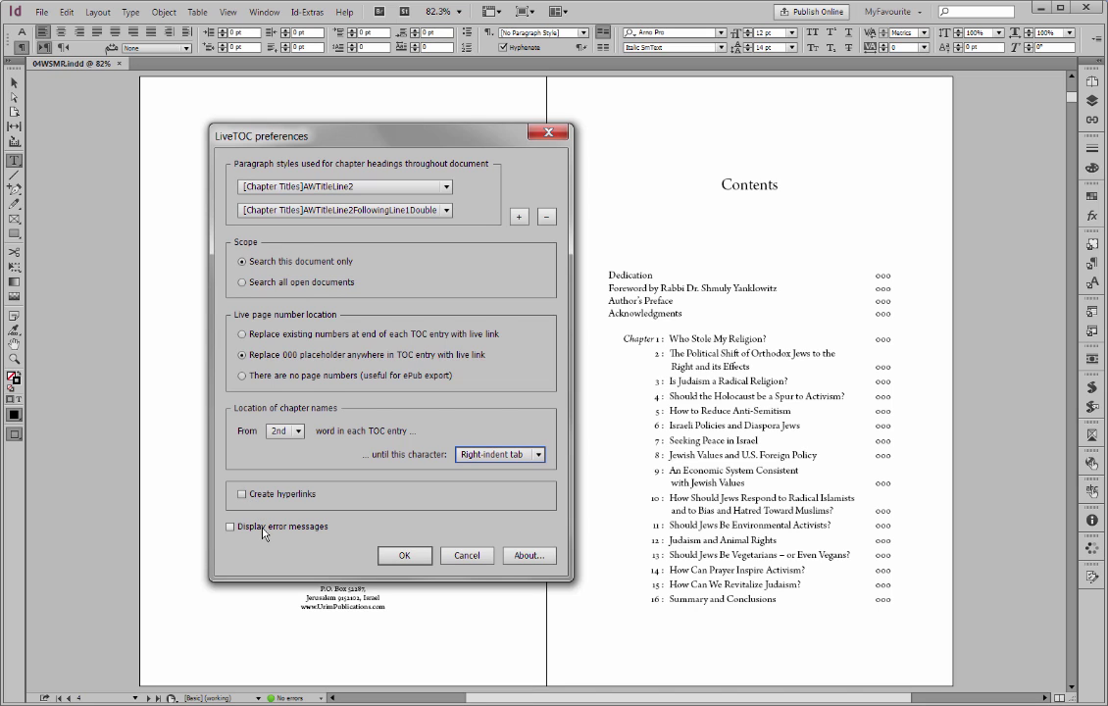
click(231, 527)
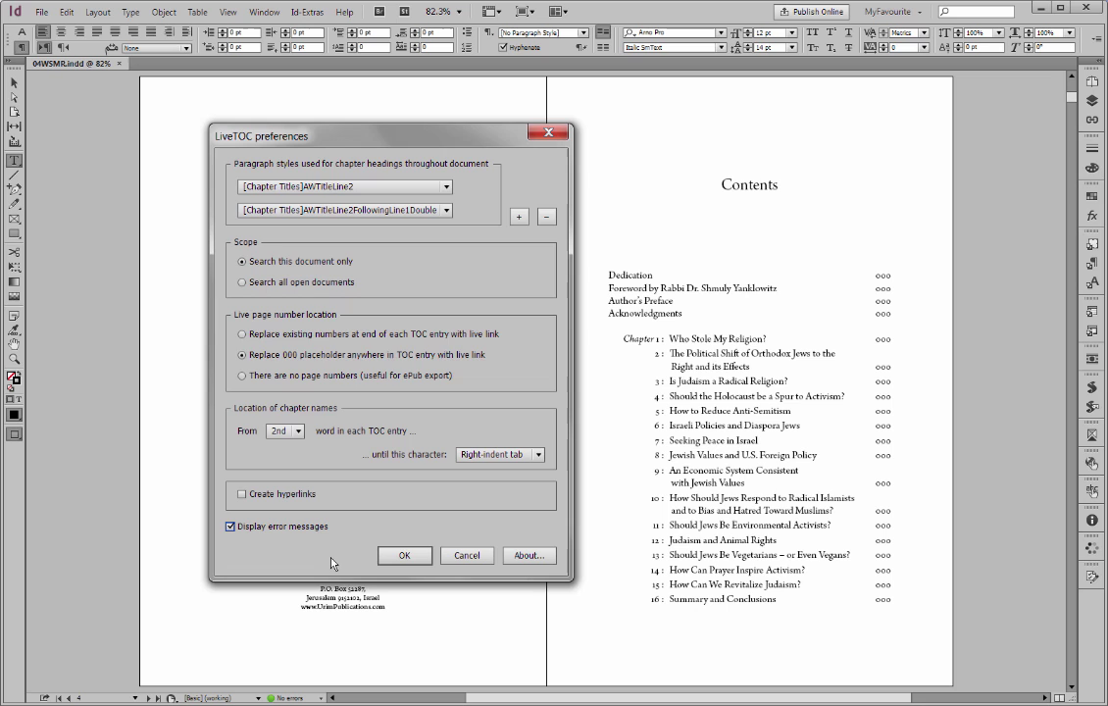
click(405, 555)
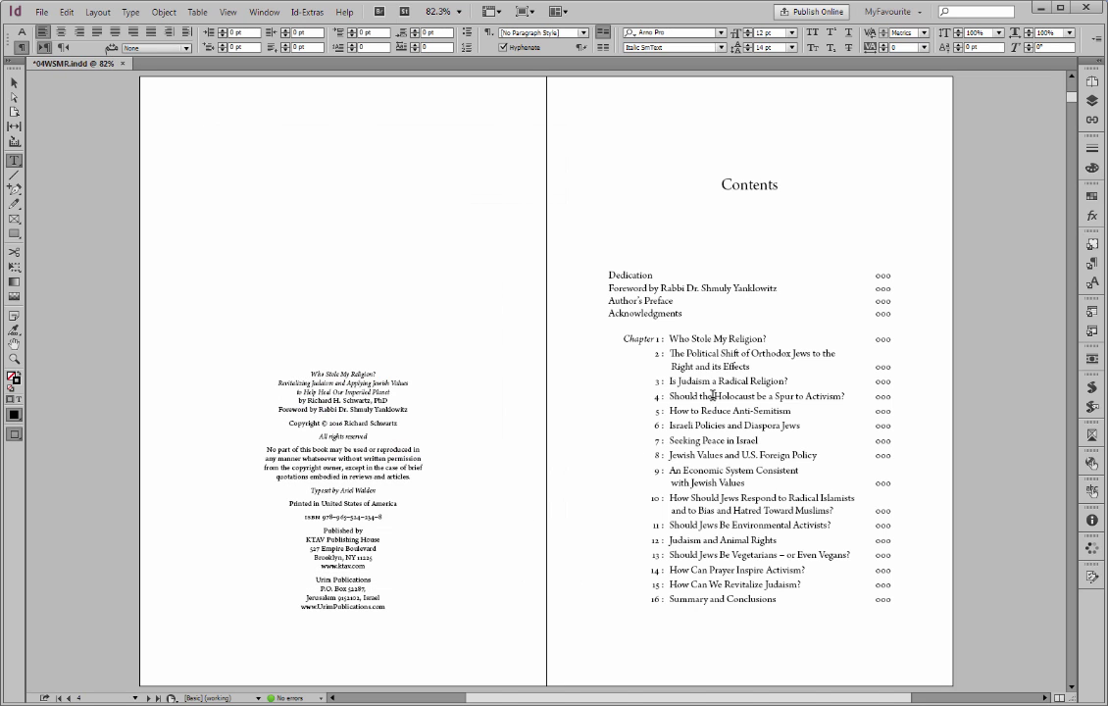
Step: Zoom in on the Contents entries and save the document
click(775, 368)
key(ctrl+shift+a)
key(w)
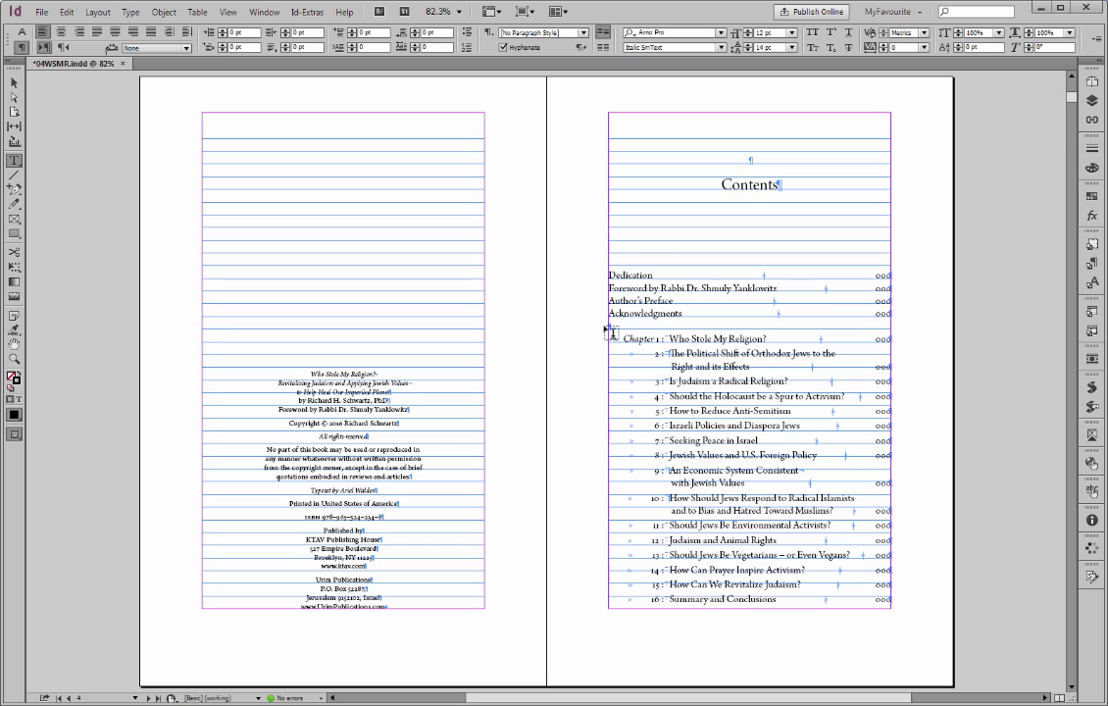
key(ctrl+space)
drag(503, 263, 842, 453)
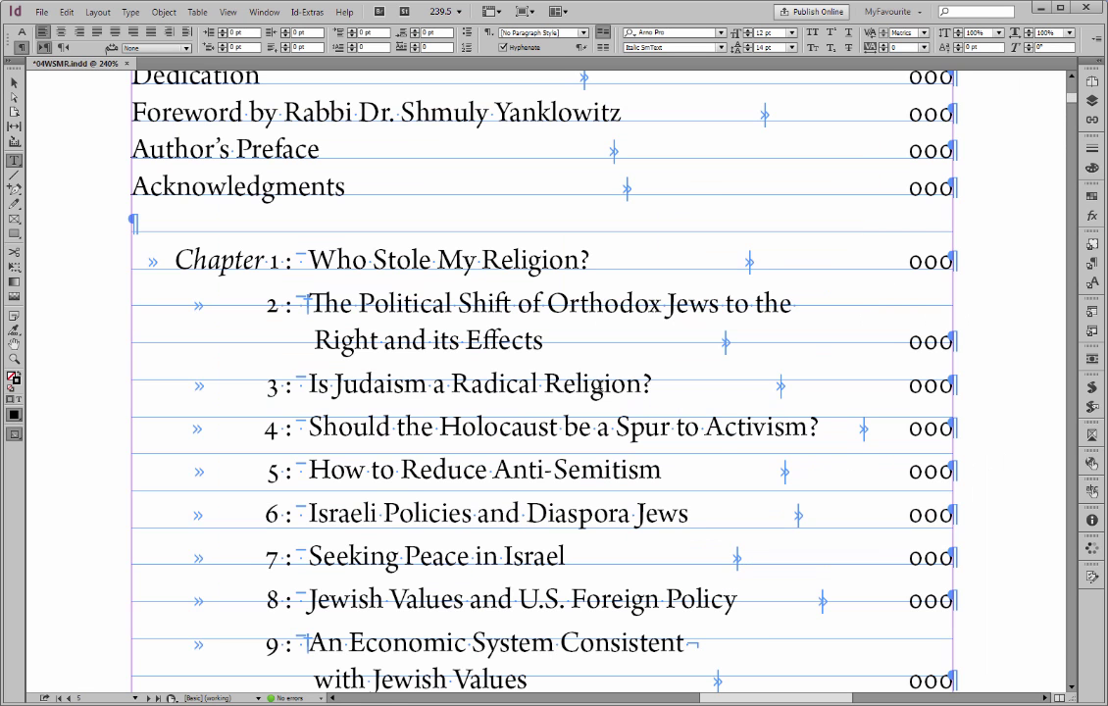
key(ctrl+s)
Step: Select text from chapter 3 into chapter 4 and run LiveTOC on it
drag(392, 384, 396, 428)
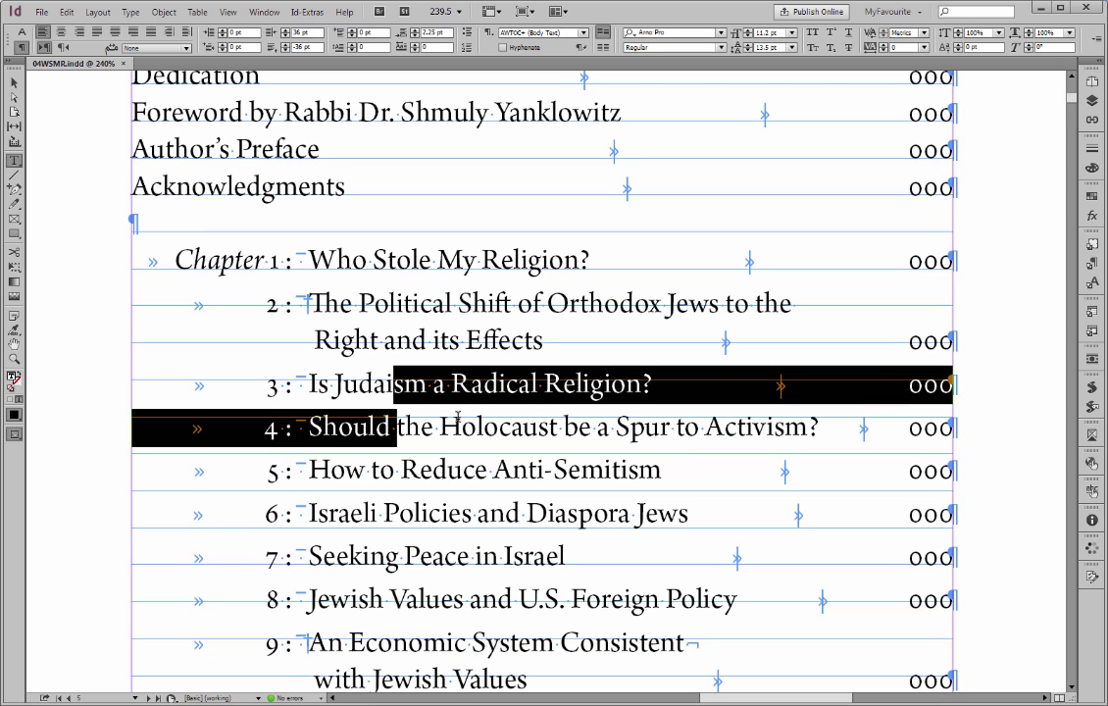
key(ctrl+alt+i)
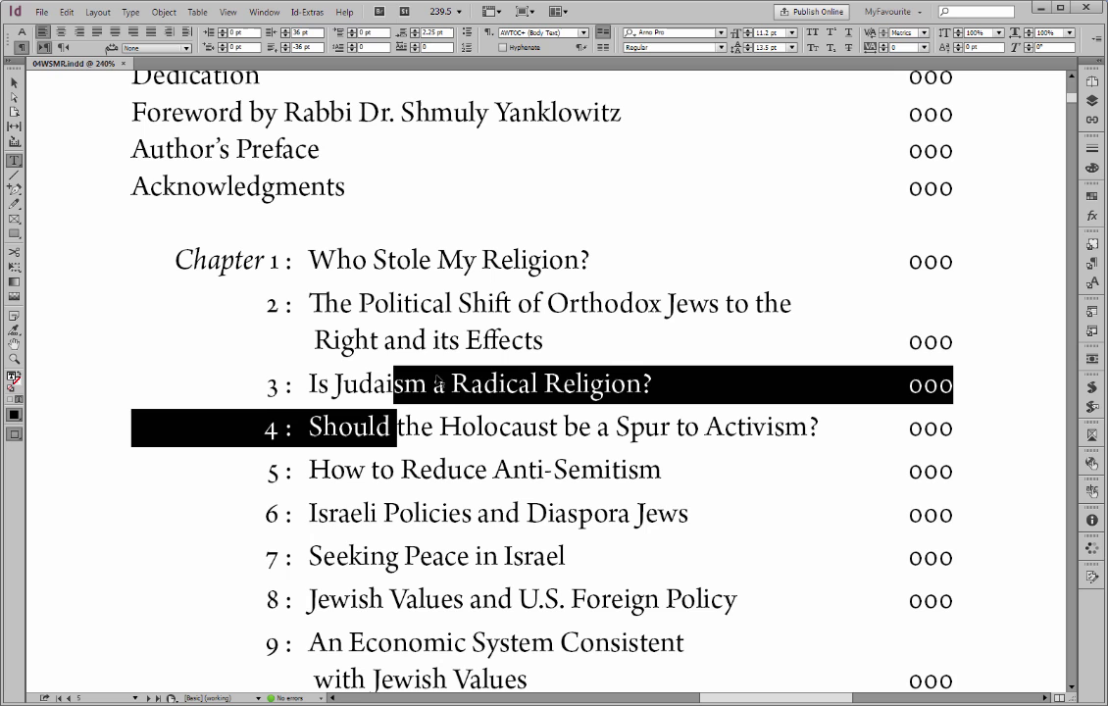
click(305, 12)
click(332, 90)
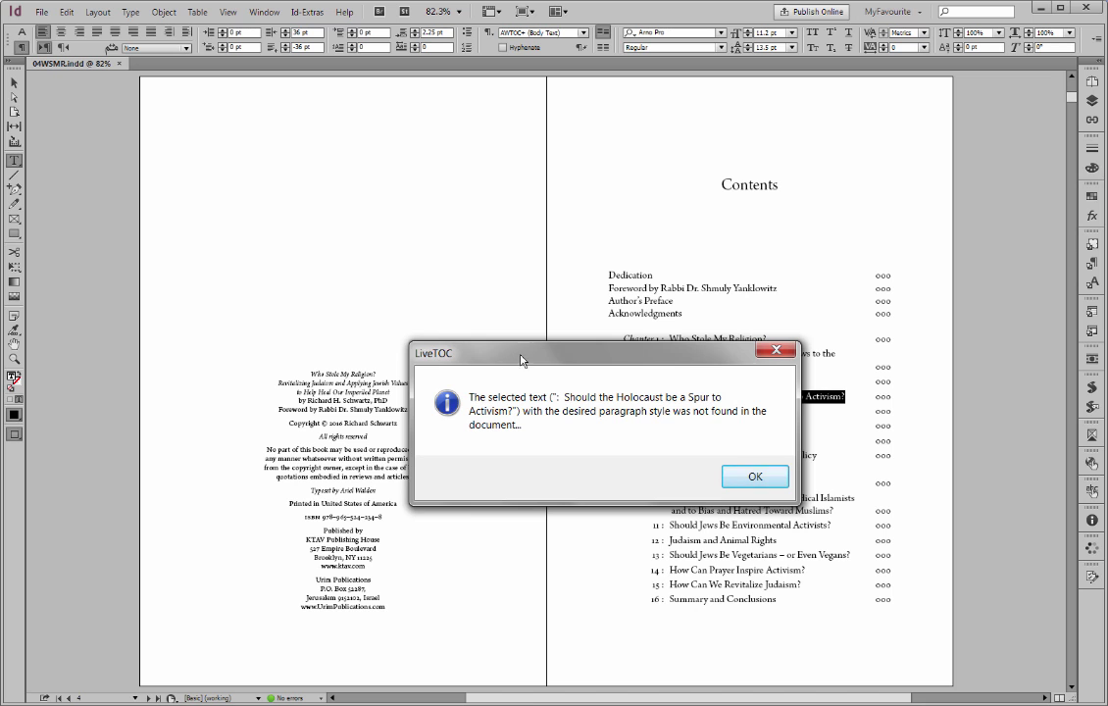
Step: Dismiss the LiveTOC not-found alerts for entries 3 and 4 and clear the highlight
drag(561, 358, 474, 228)
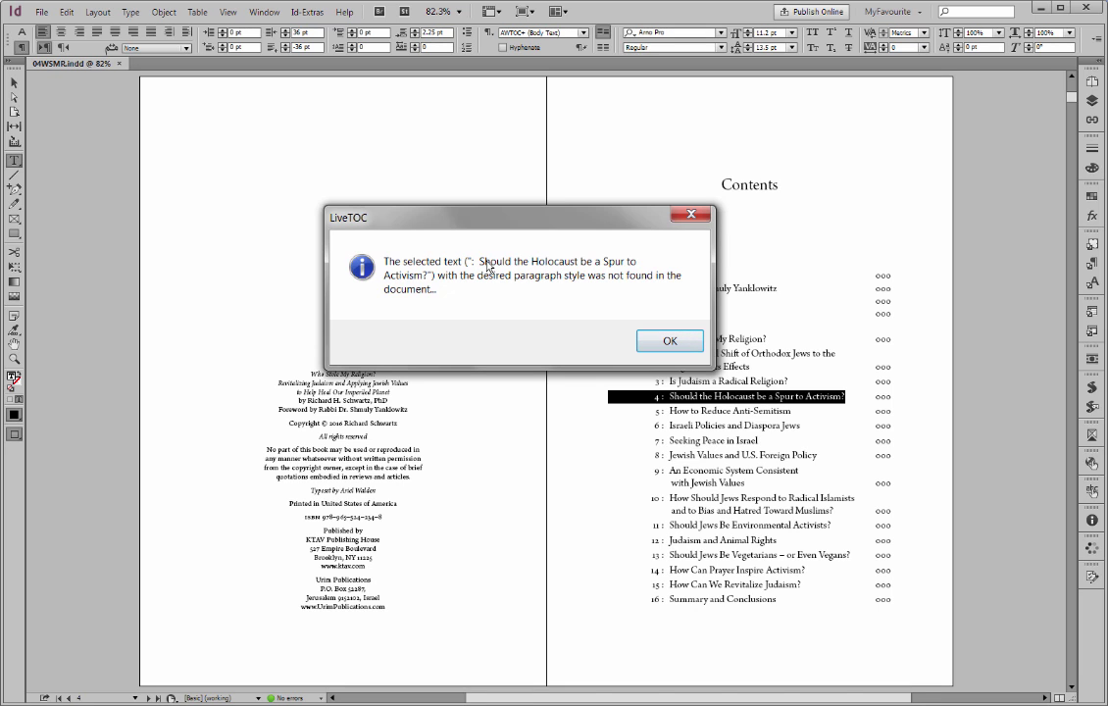
click(667, 341)
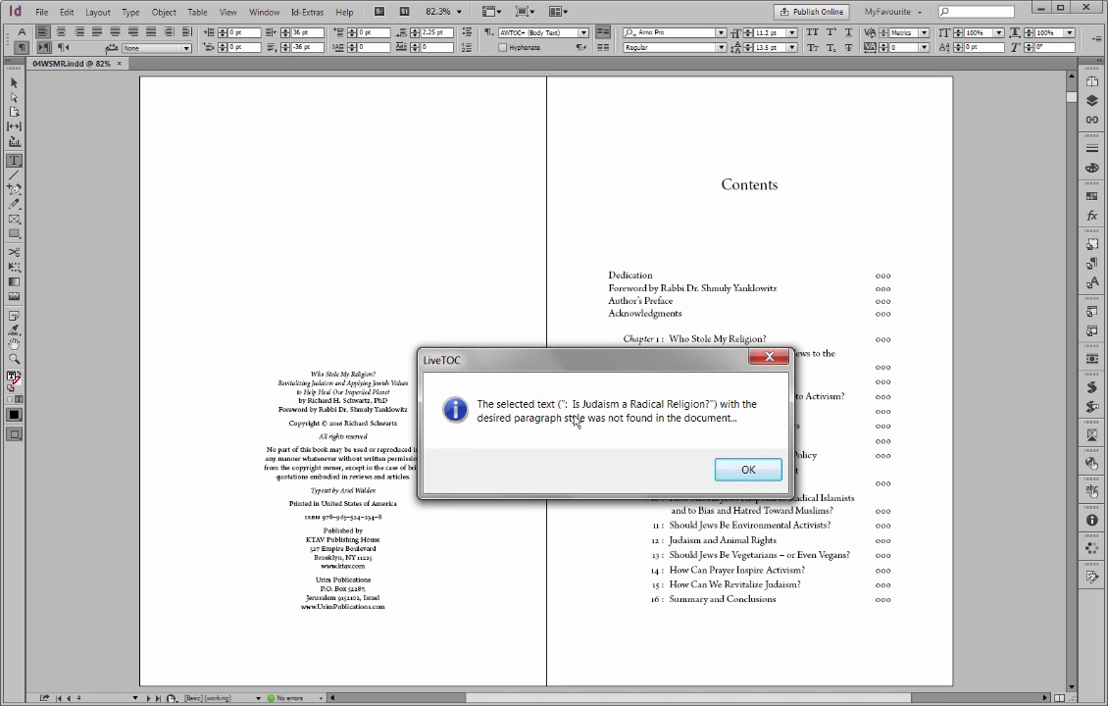
click(744, 470)
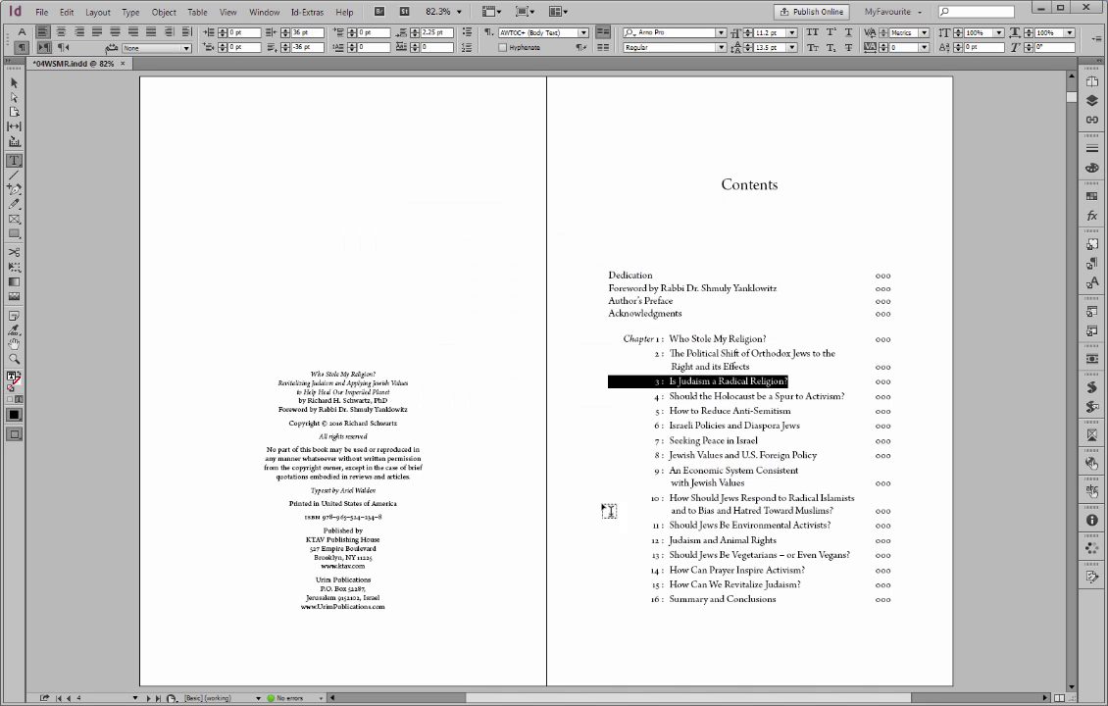
click(730, 398)
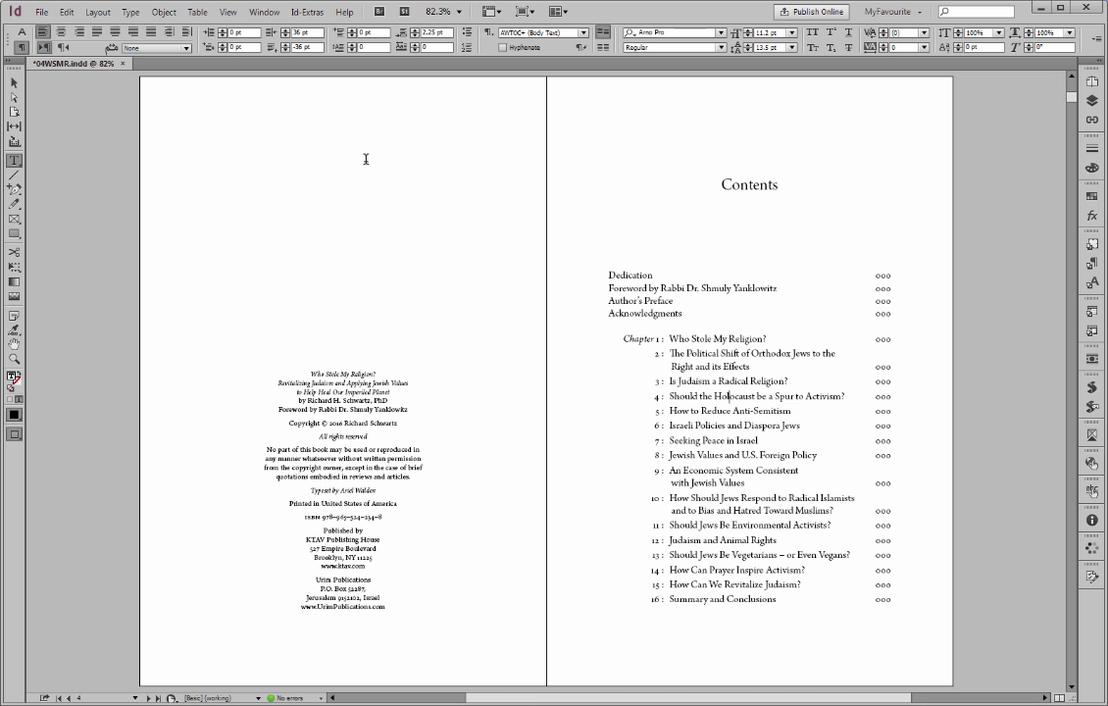
Step: Deselect all, then change LiveTOC's From option to the 3rd word and confirm
click(67, 12)
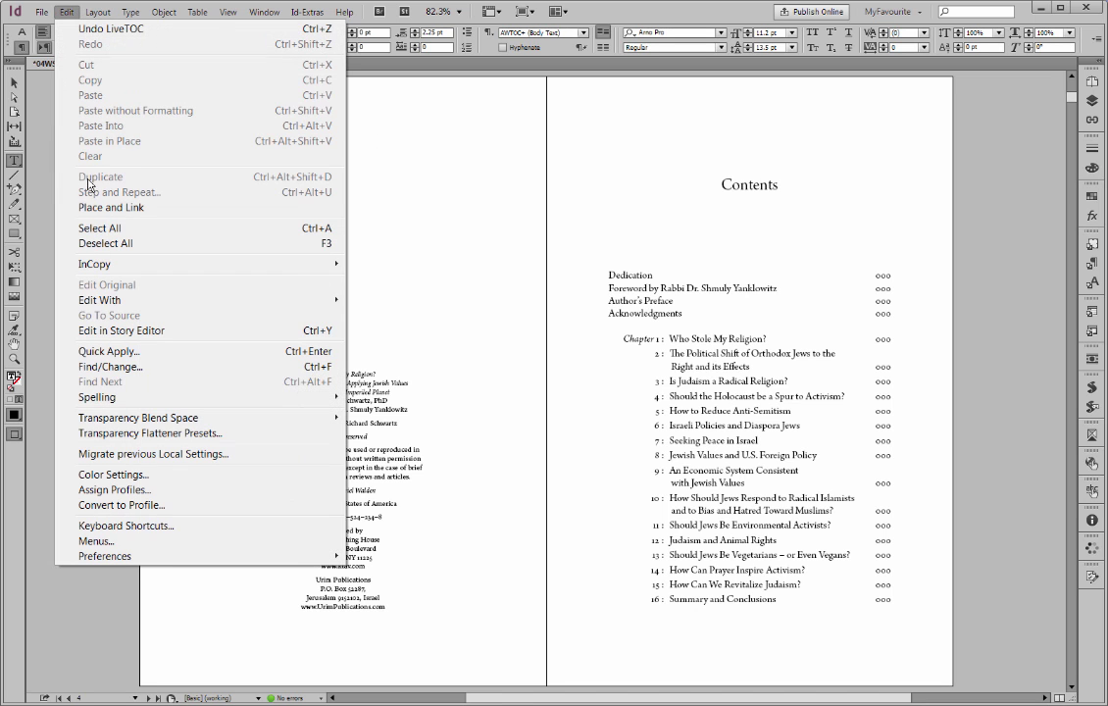
click(93, 222)
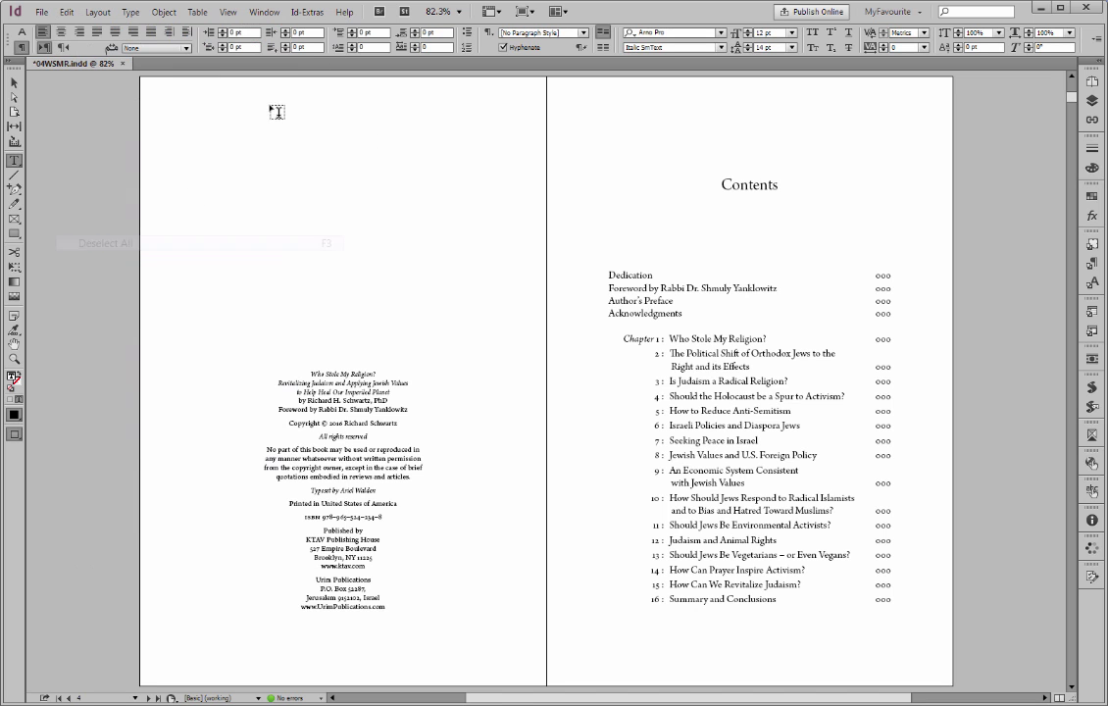
click(307, 11)
click(289, 89)
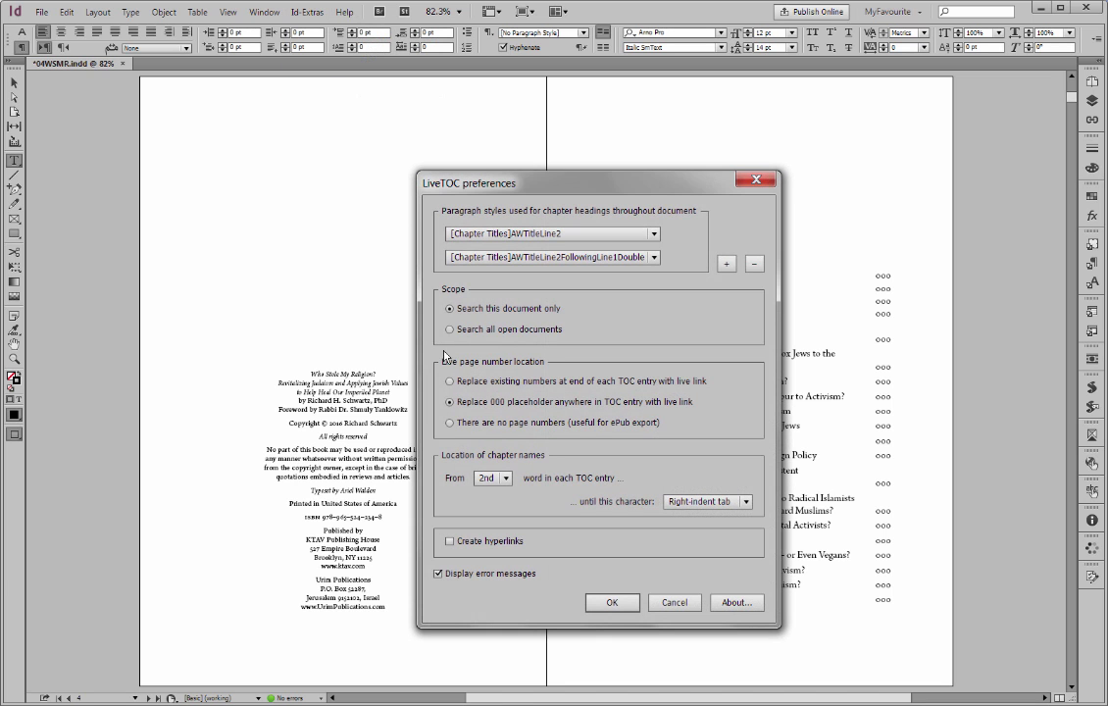
click(489, 480)
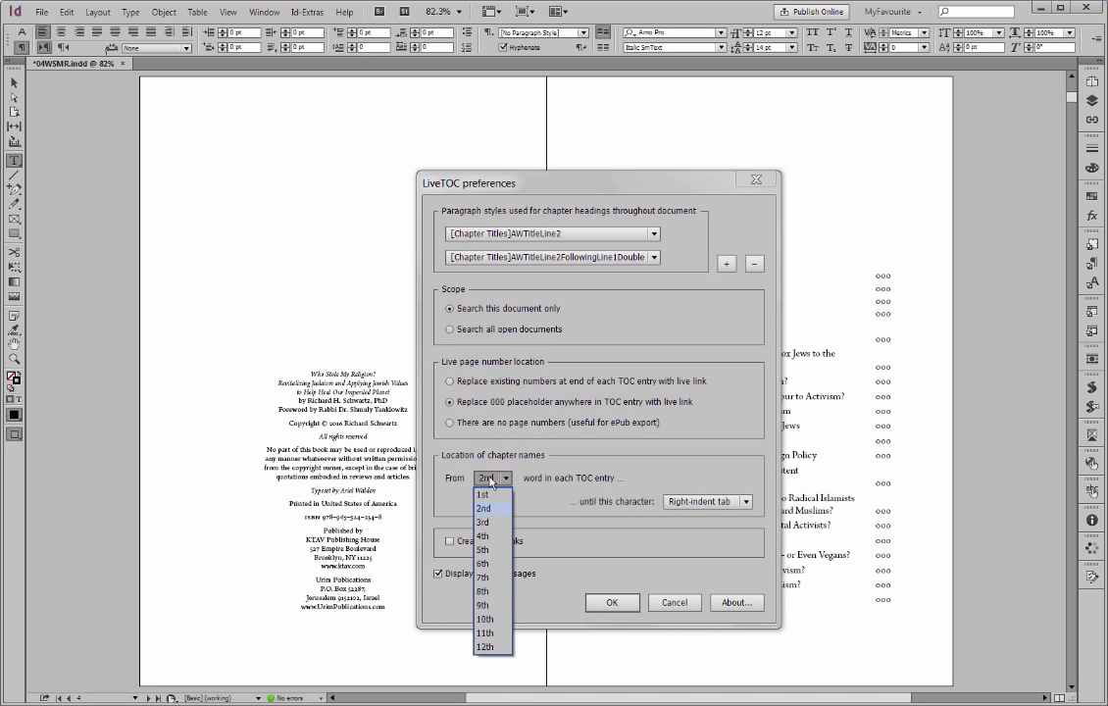
click(487, 523)
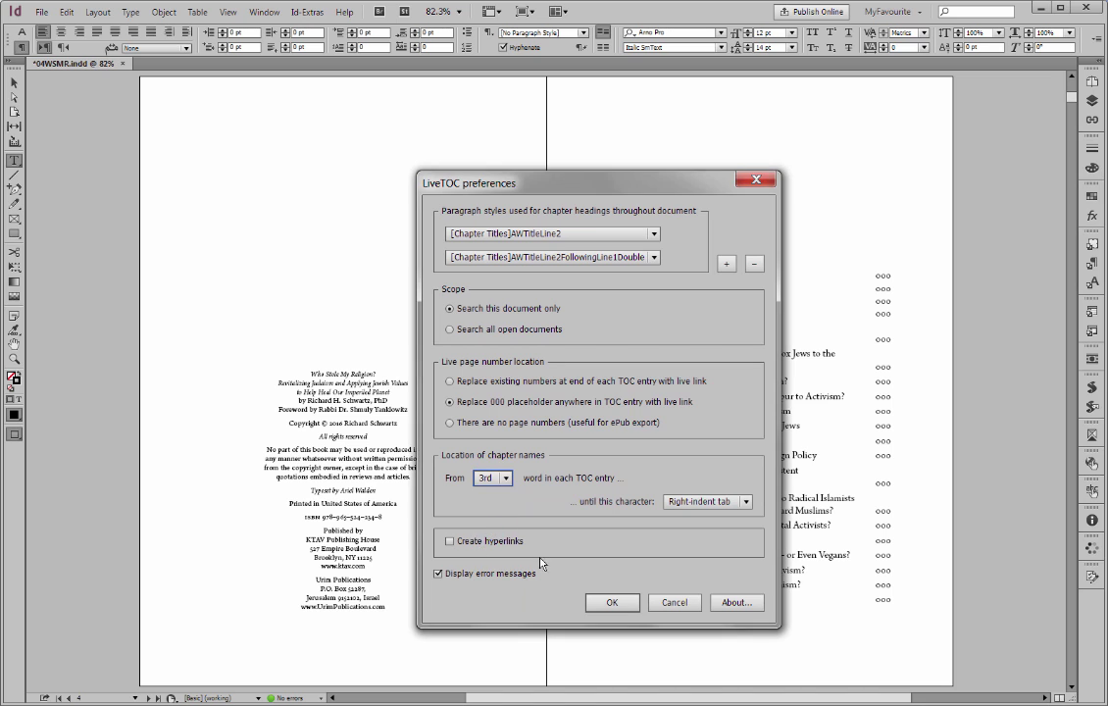
click(613, 602)
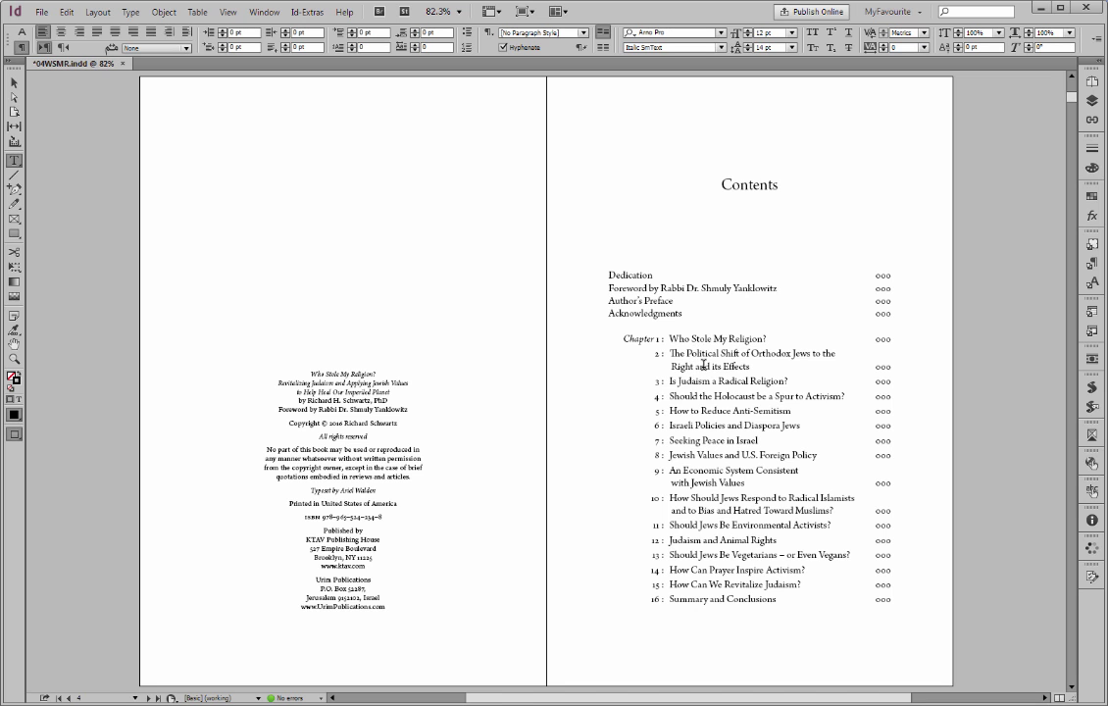
Step: Select the TOC entries from chapter 2 through 16 and run LiveTOC, filling pages 27–250
key(alt+Page_Down)
key(alt+Page_Up)
click(634, 339)
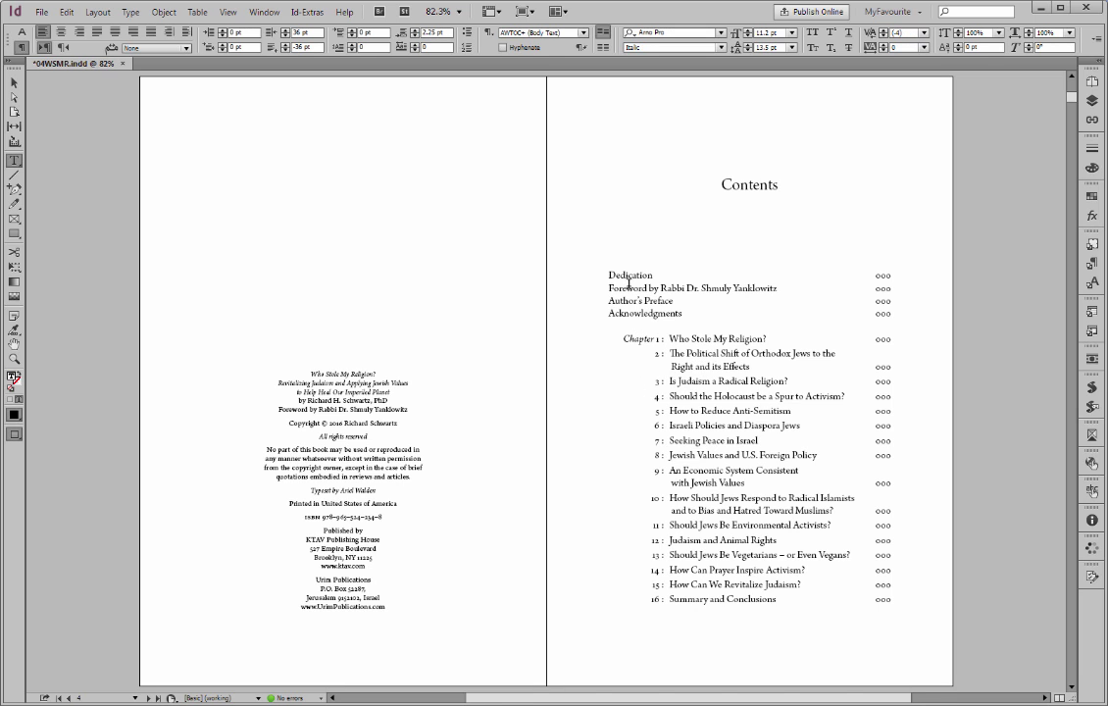
drag(609, 275, 627, 312)
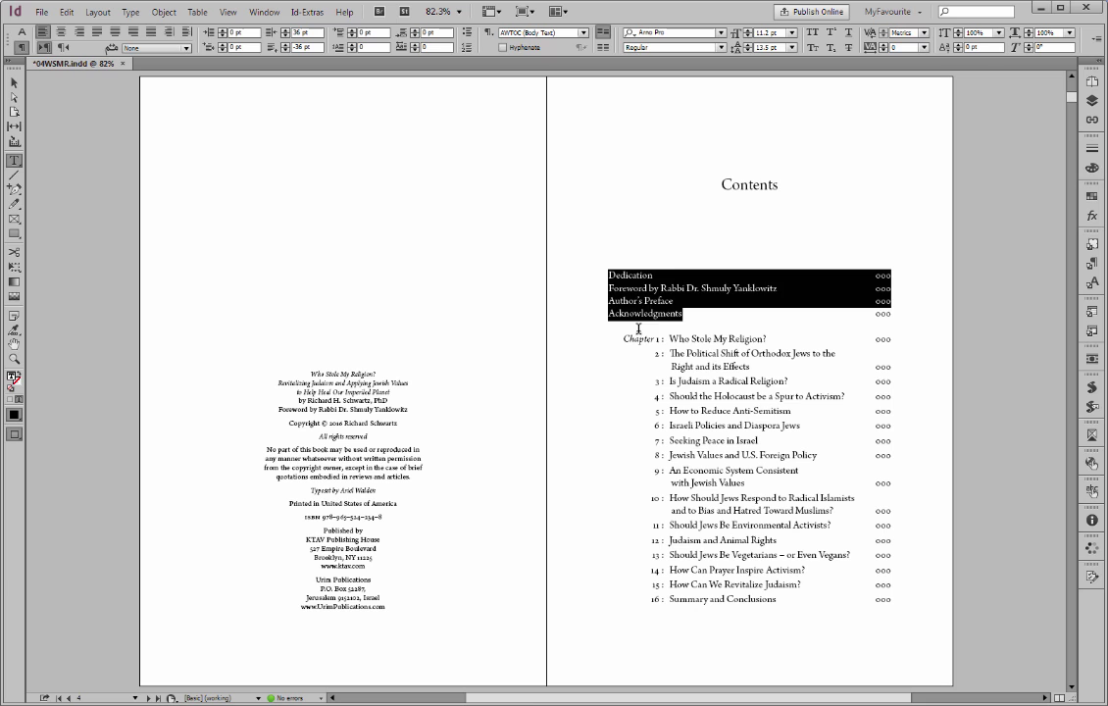
click(627, 307)
click(694, 359)
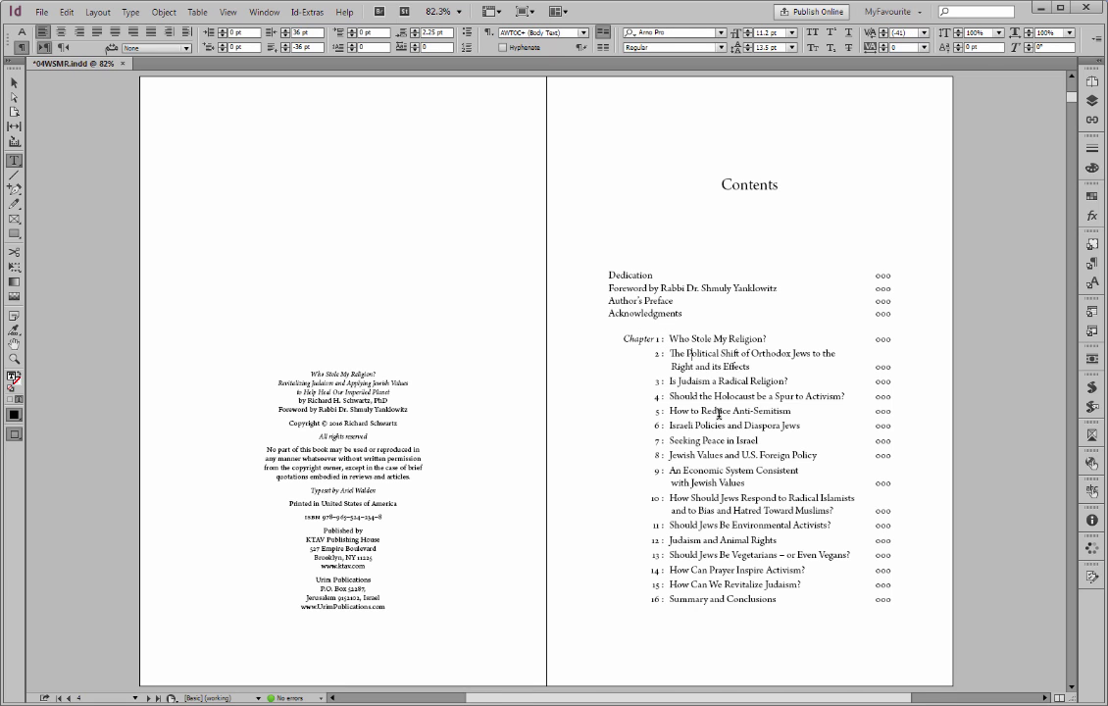
shift+click(711, 598)
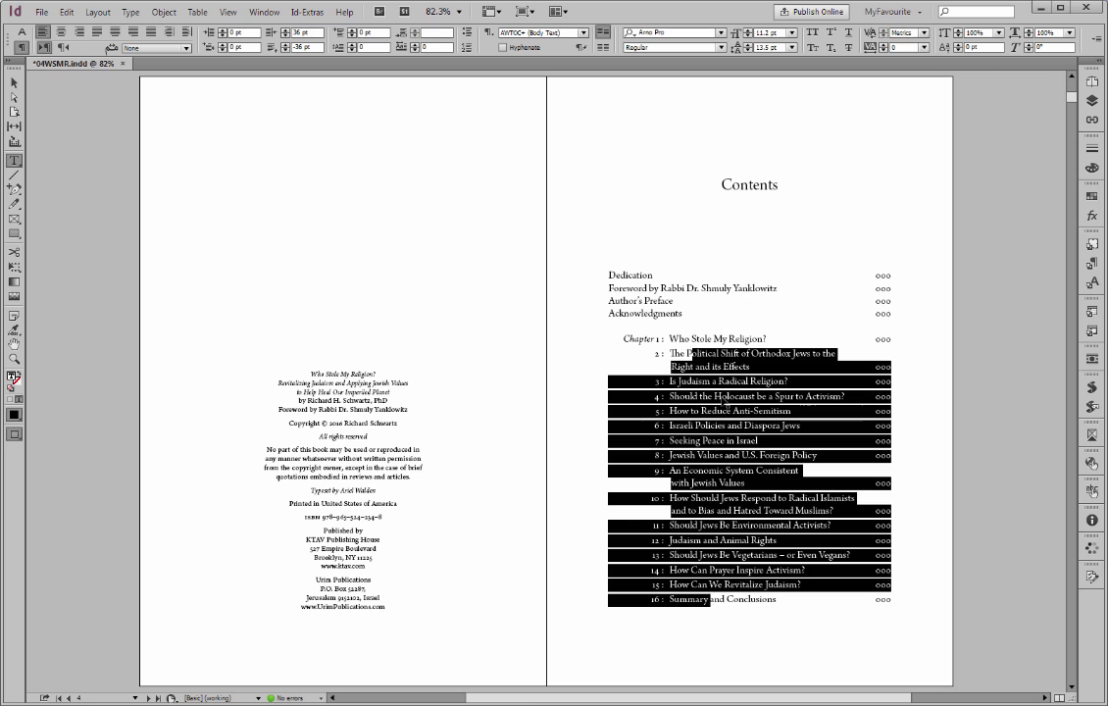
click(306, 12)
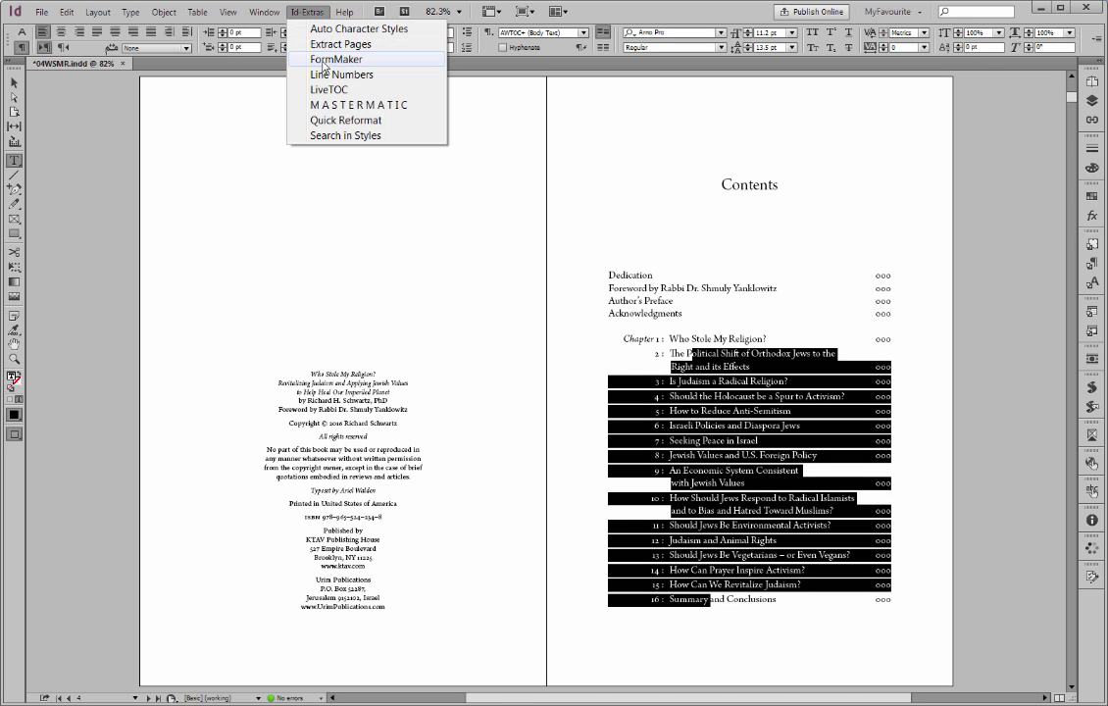
click(331, 89)
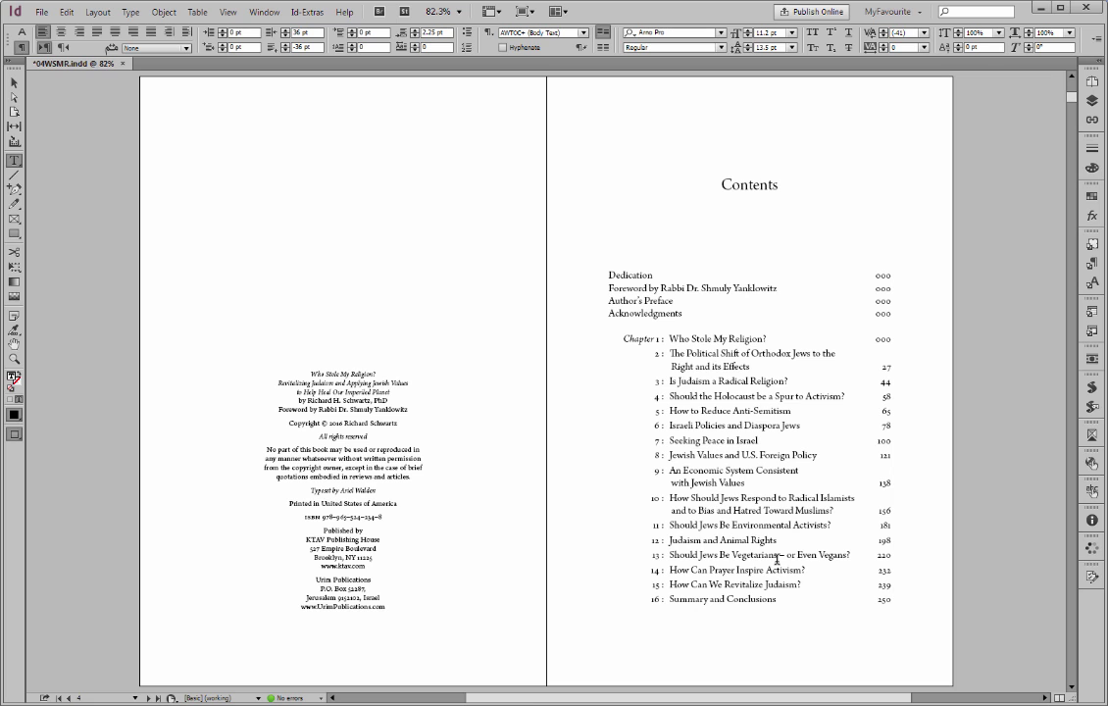
key(w)
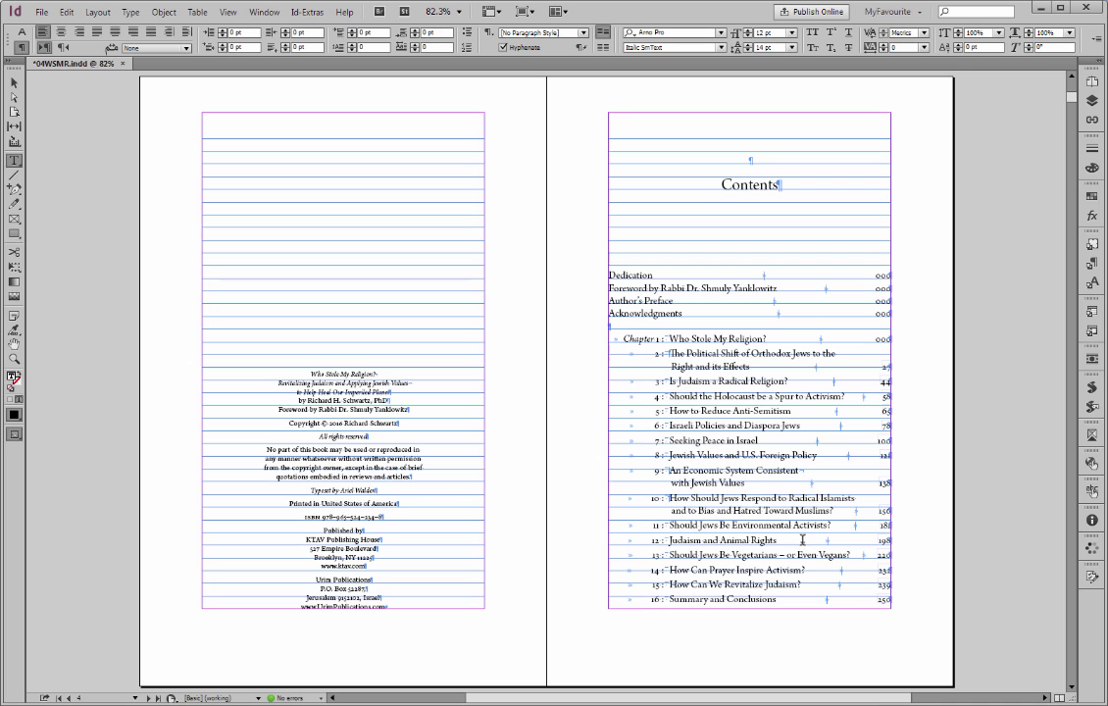
drag(814, 321, 948, 639)
key(w)
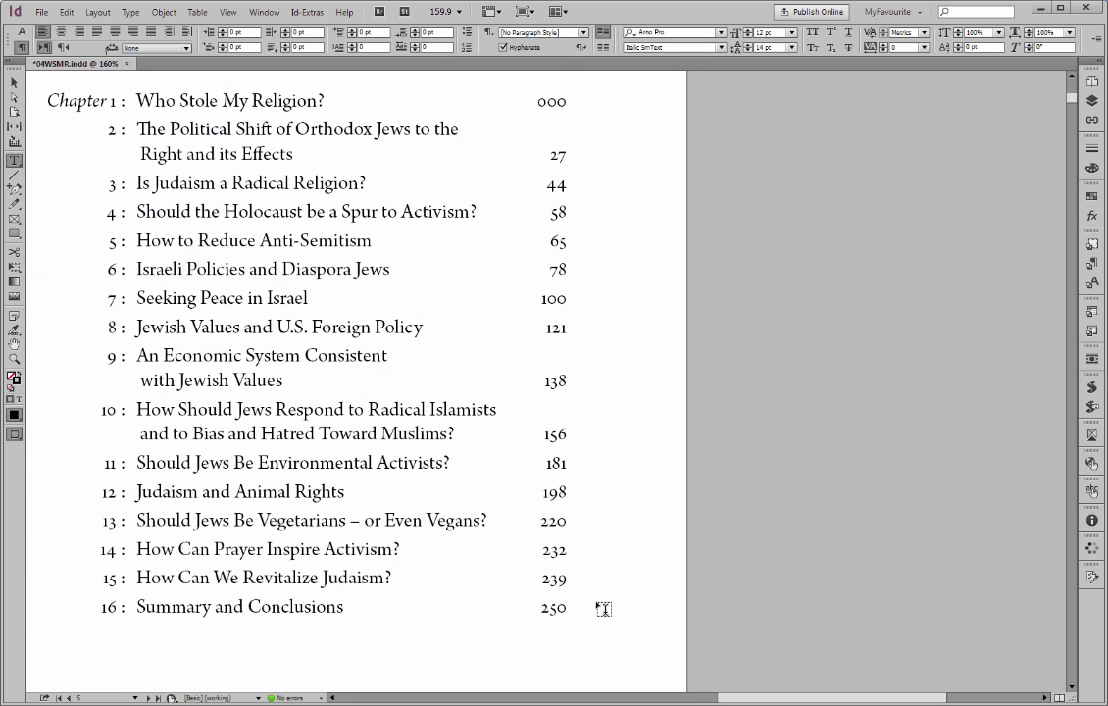
key(w)
drag(567, 582, 565, 579)
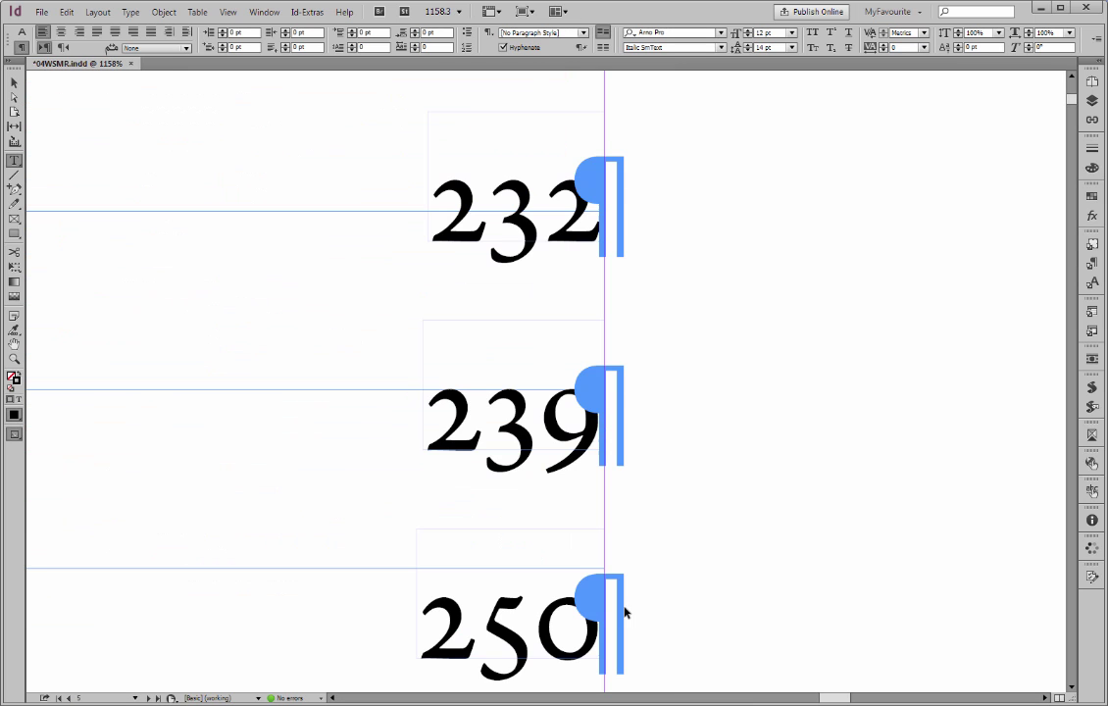
key(w)
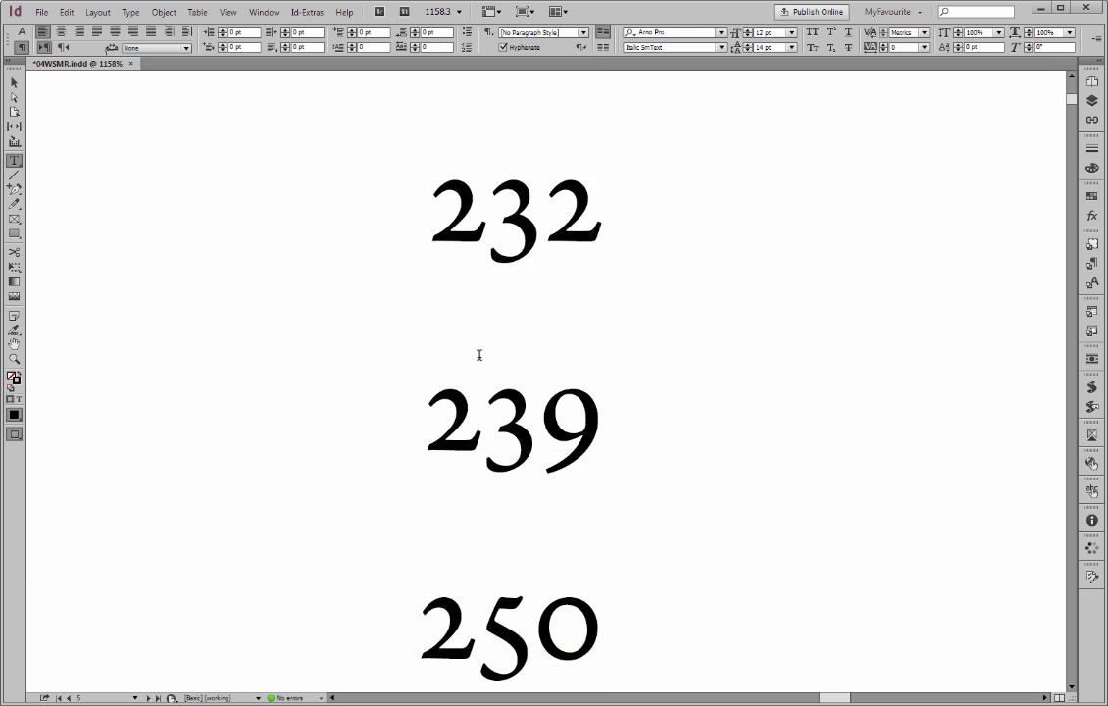
key(w)
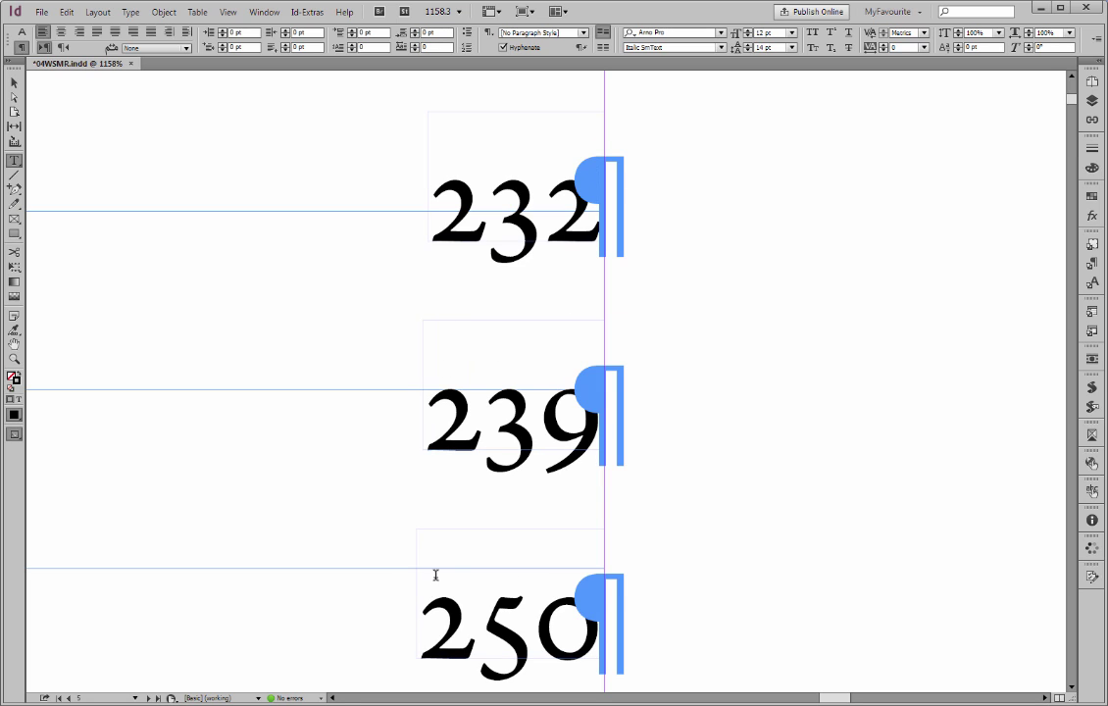
click(402, 542)
triple_click(407, 578)
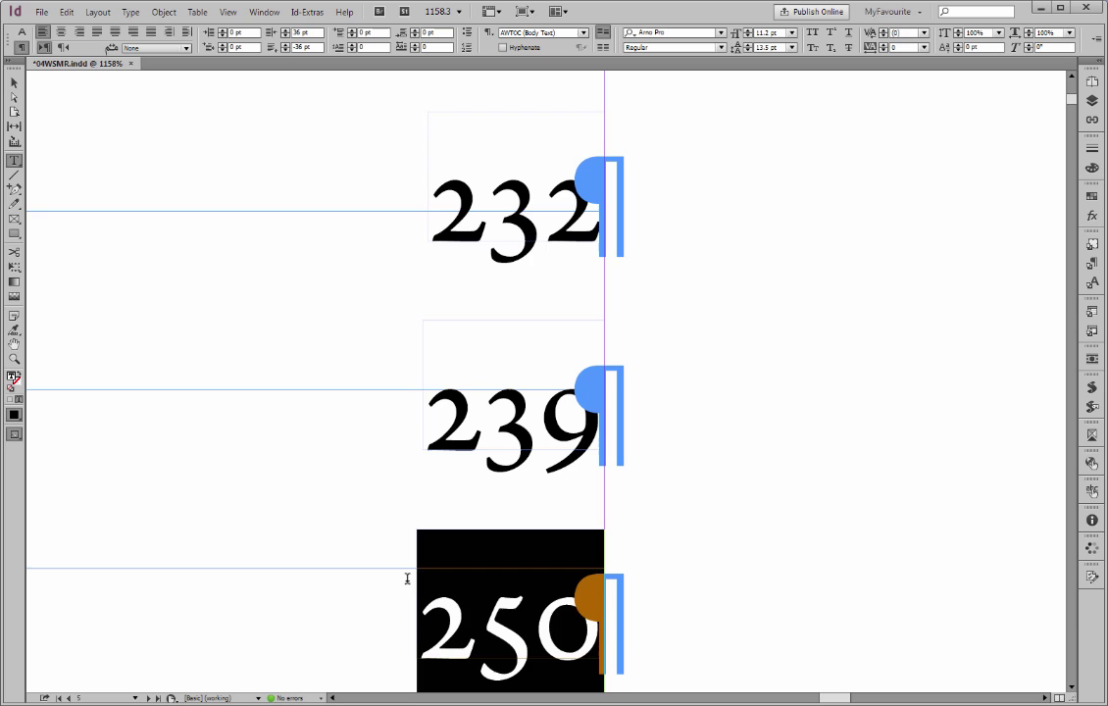
key(ctrl+alt+0)
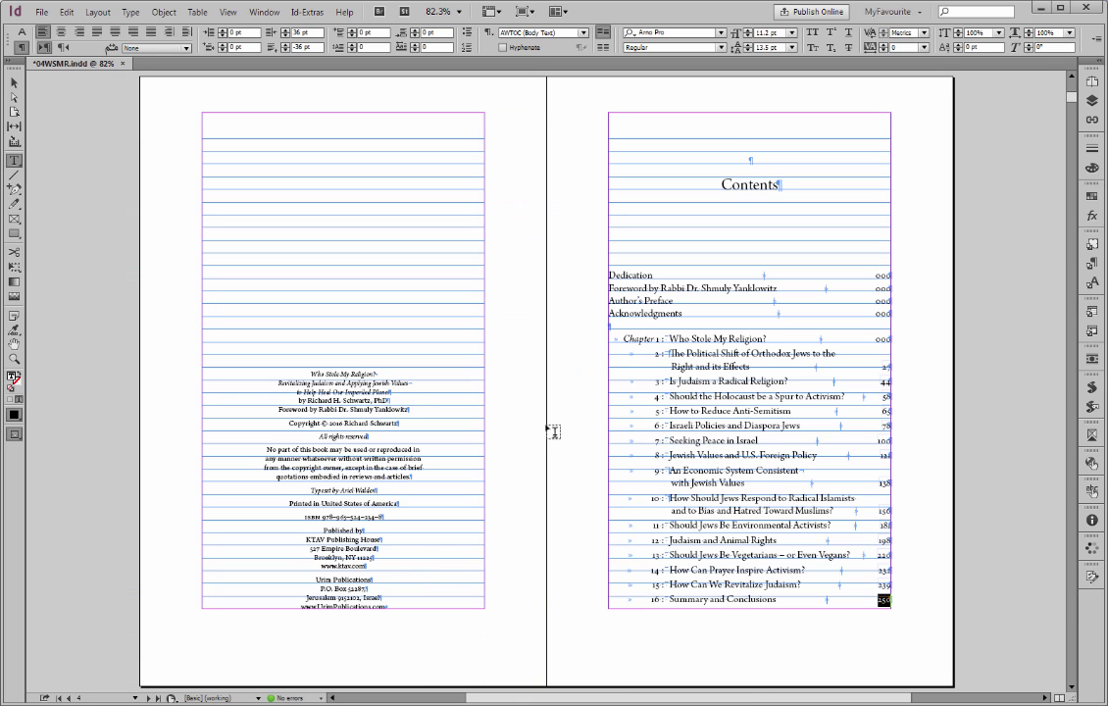
click(668, 304)
key(w)
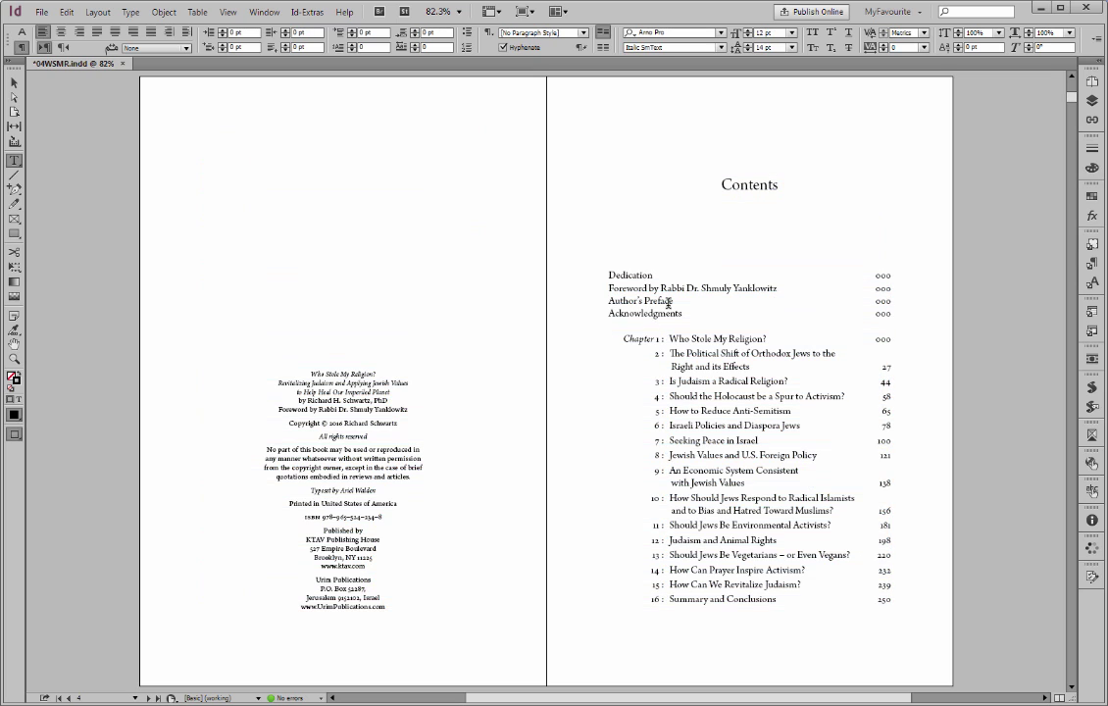
key(w)
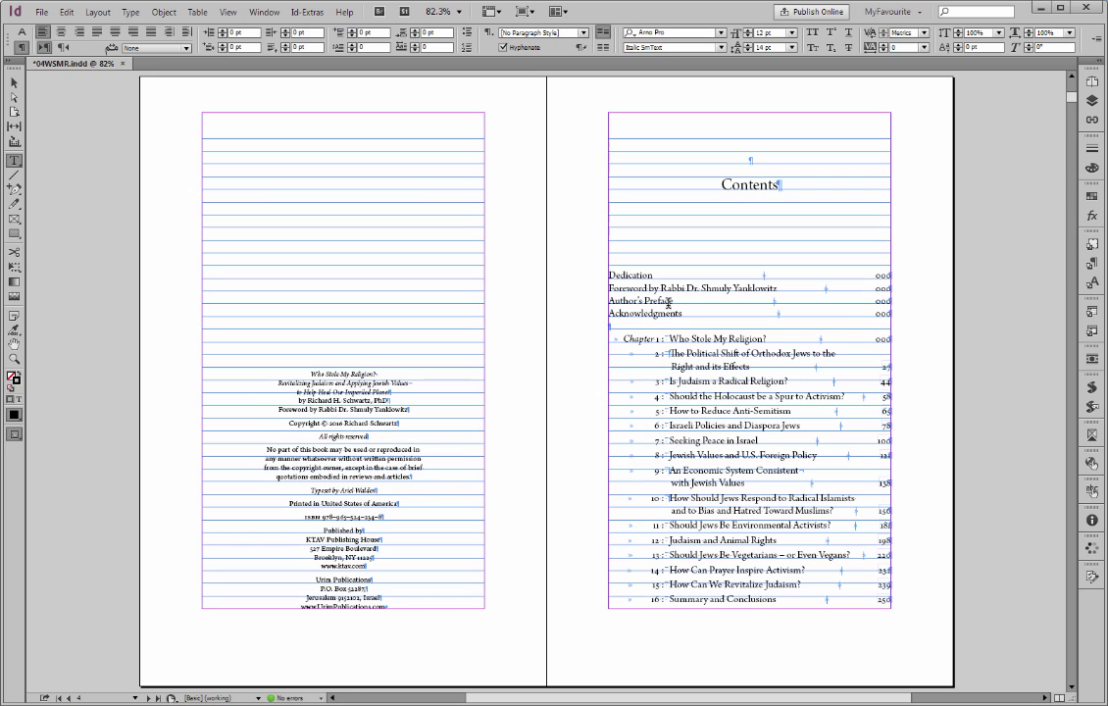
key(w)
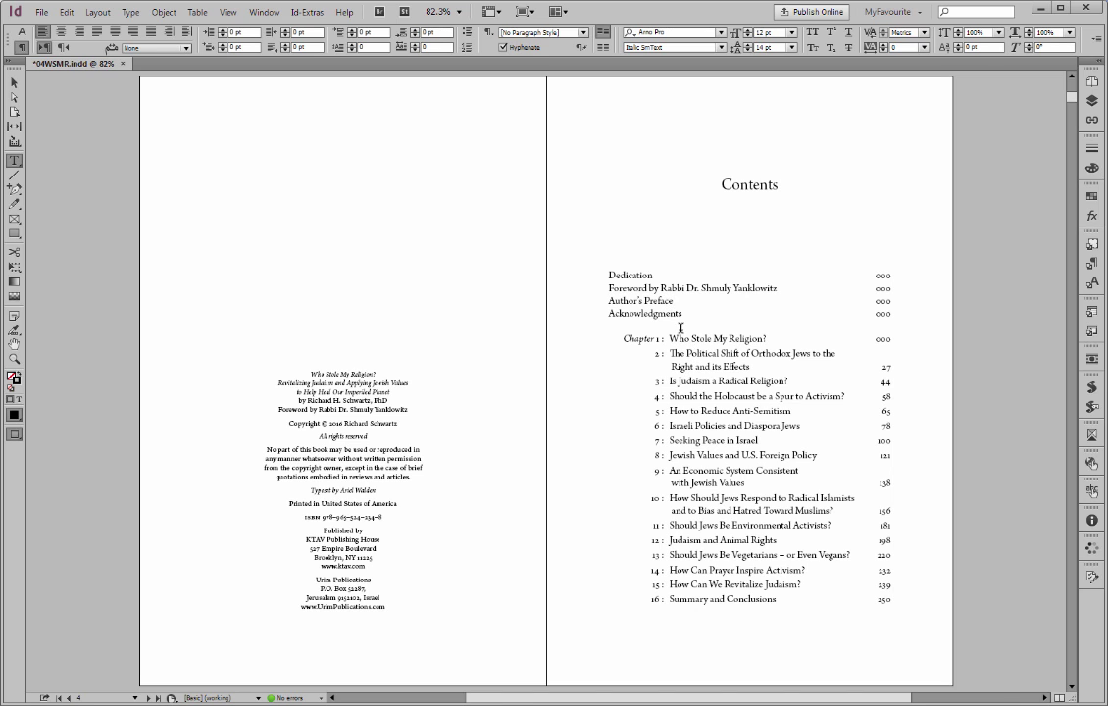
Step: Run LiveTOC on text spanning Appendix B and C entries, dismissing the not-found alert
click(681, 334)
key(Page_Down)
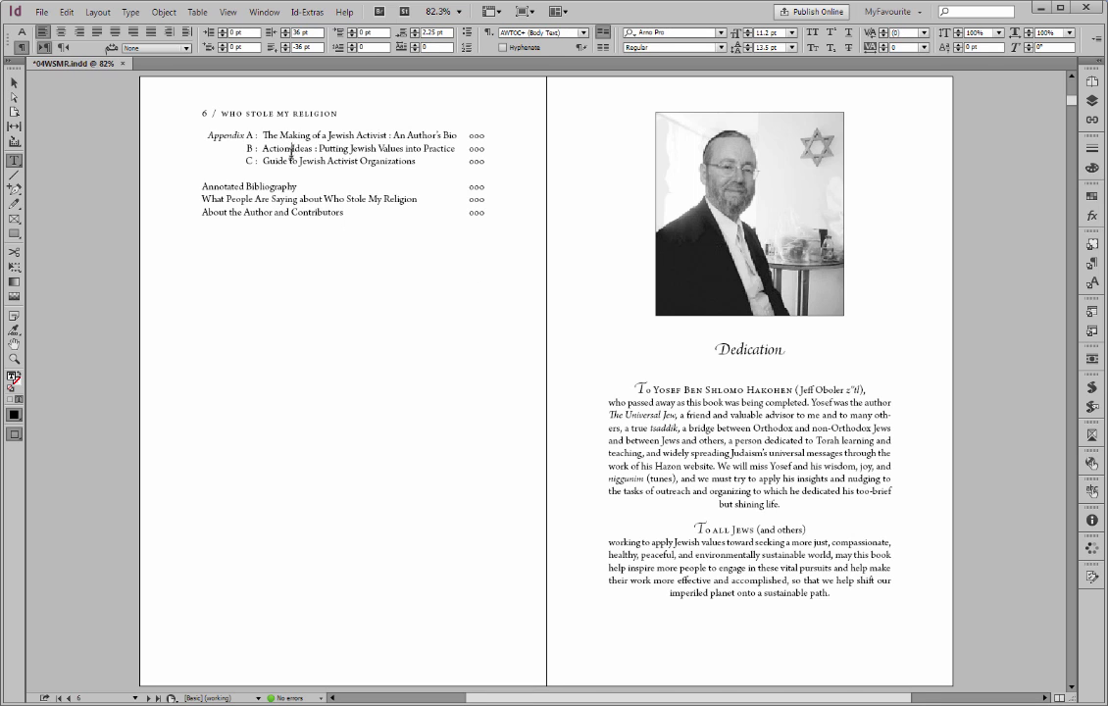
drag(291, 148, 291, 162)
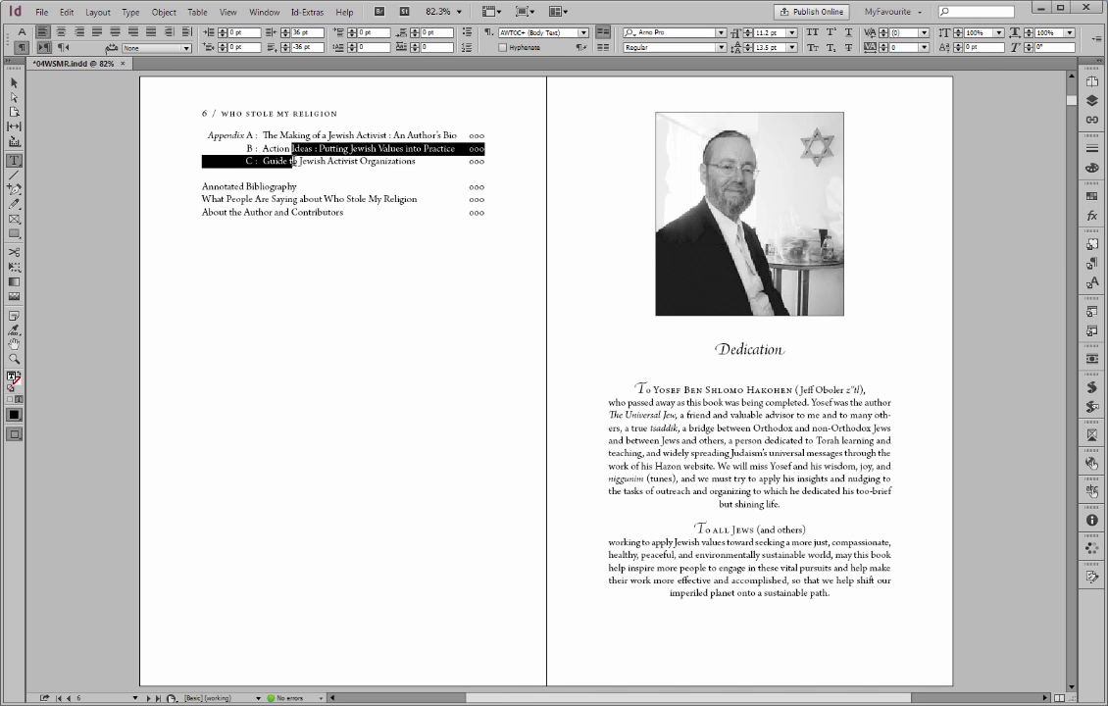
click(308, 12)
click(320, 92)
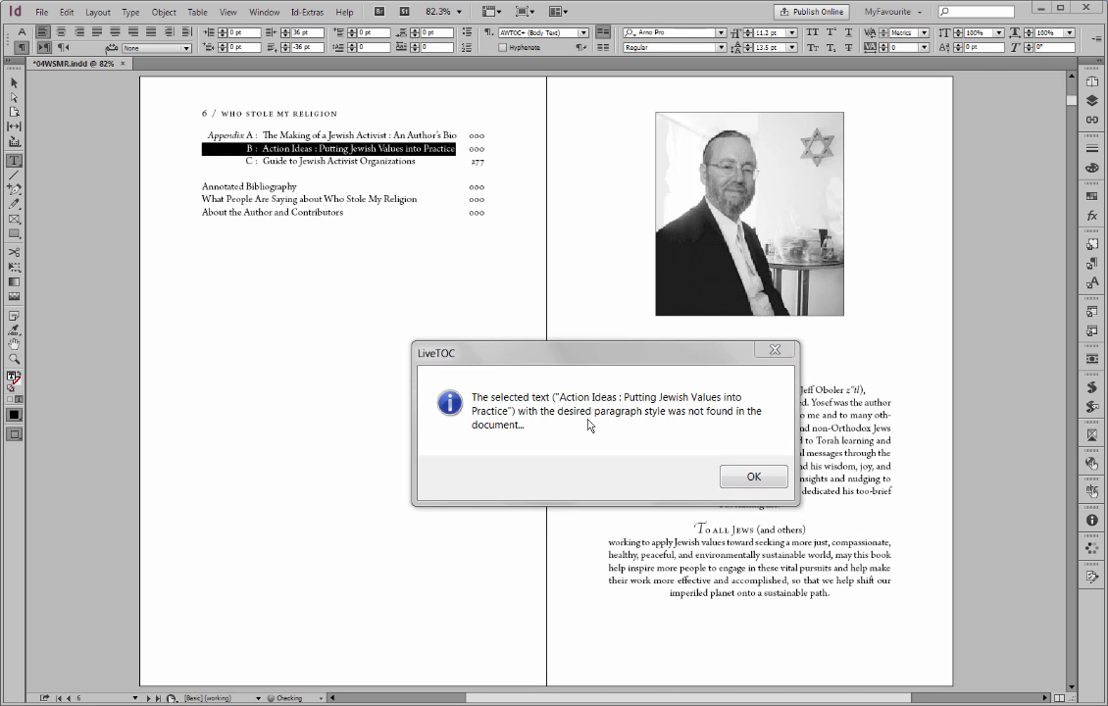
click(754, 477)
click(285, 174)
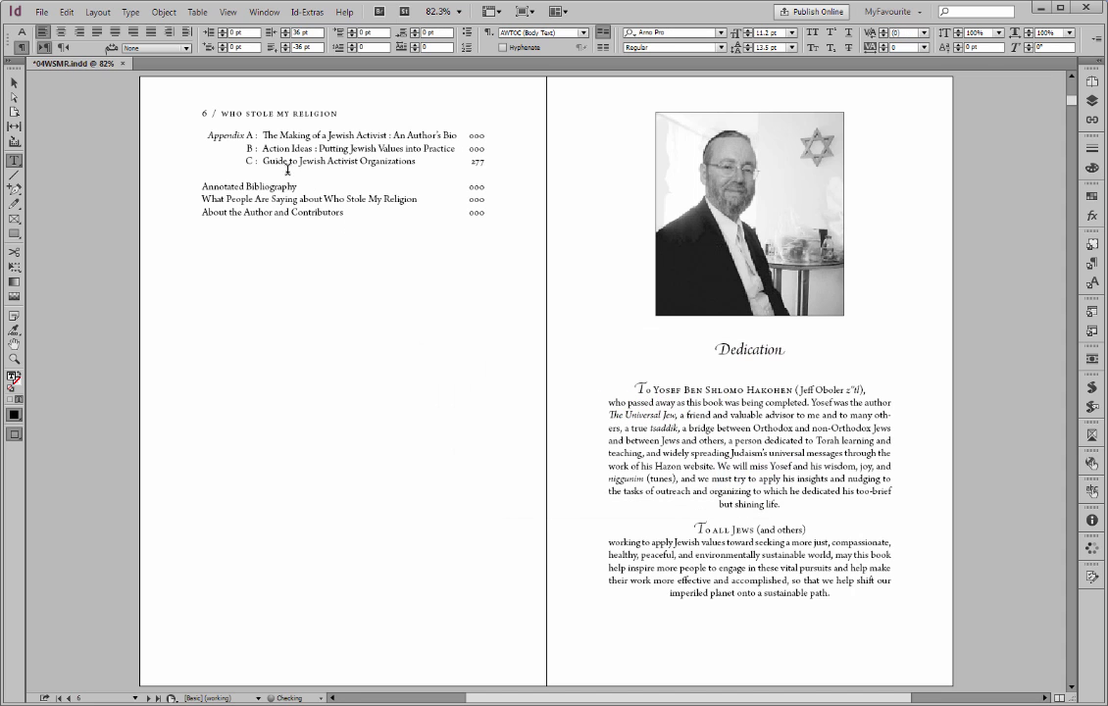
Step: Zoom in on the appendix entries and inspect the entry A and B titles
key(ctrl+space)
drag(174, 106, 485, 204)
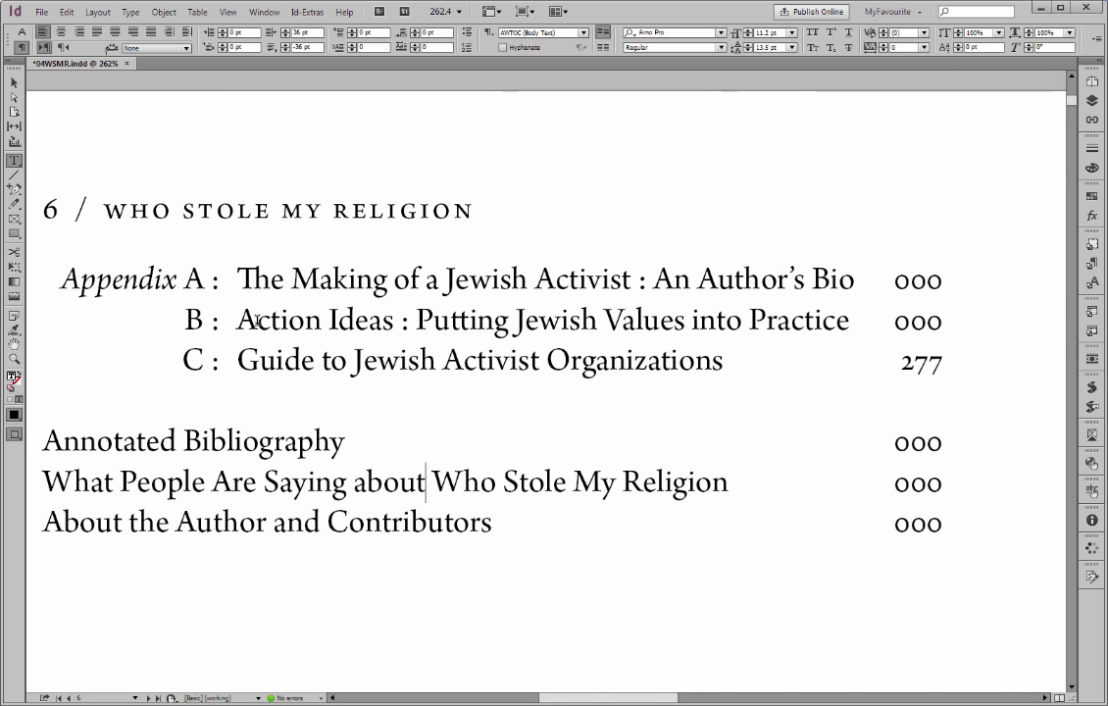
drag(257, 322, 810, 334)
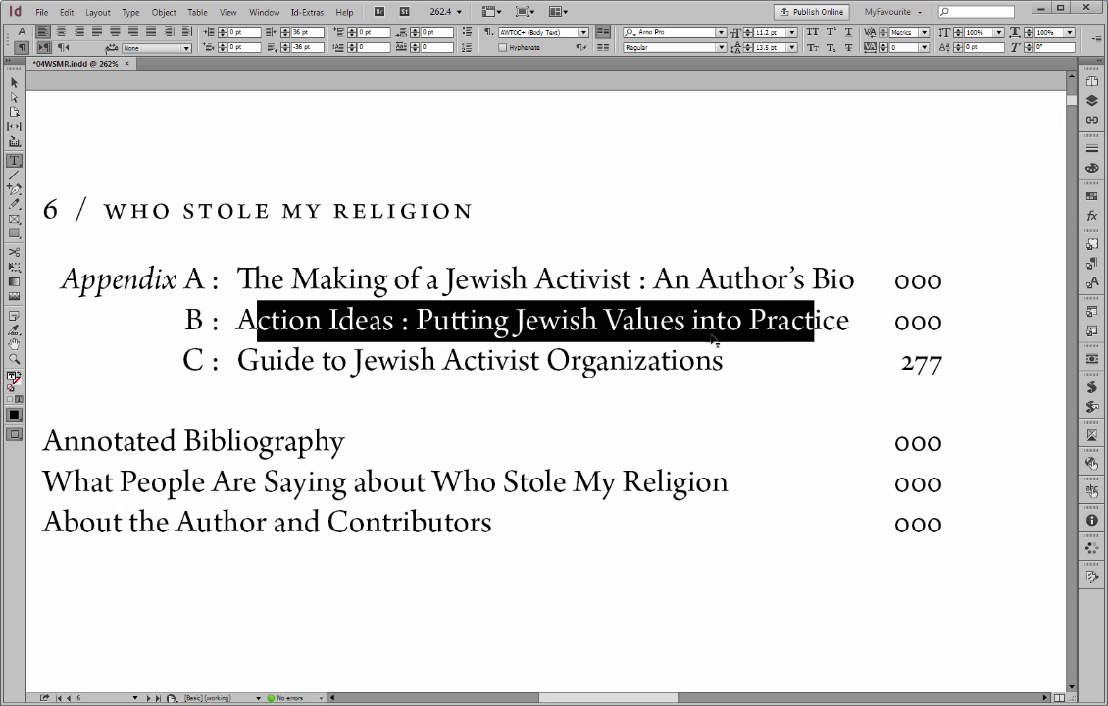
key(ctrl+shift+a)
key(w)
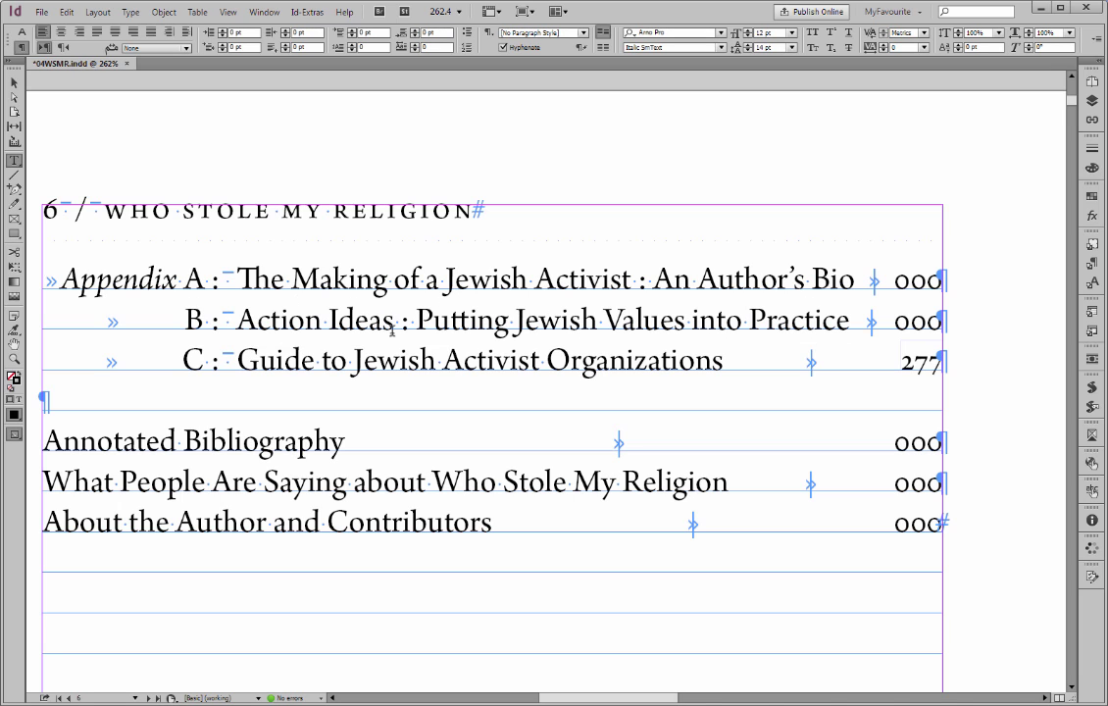
click(423, 285)
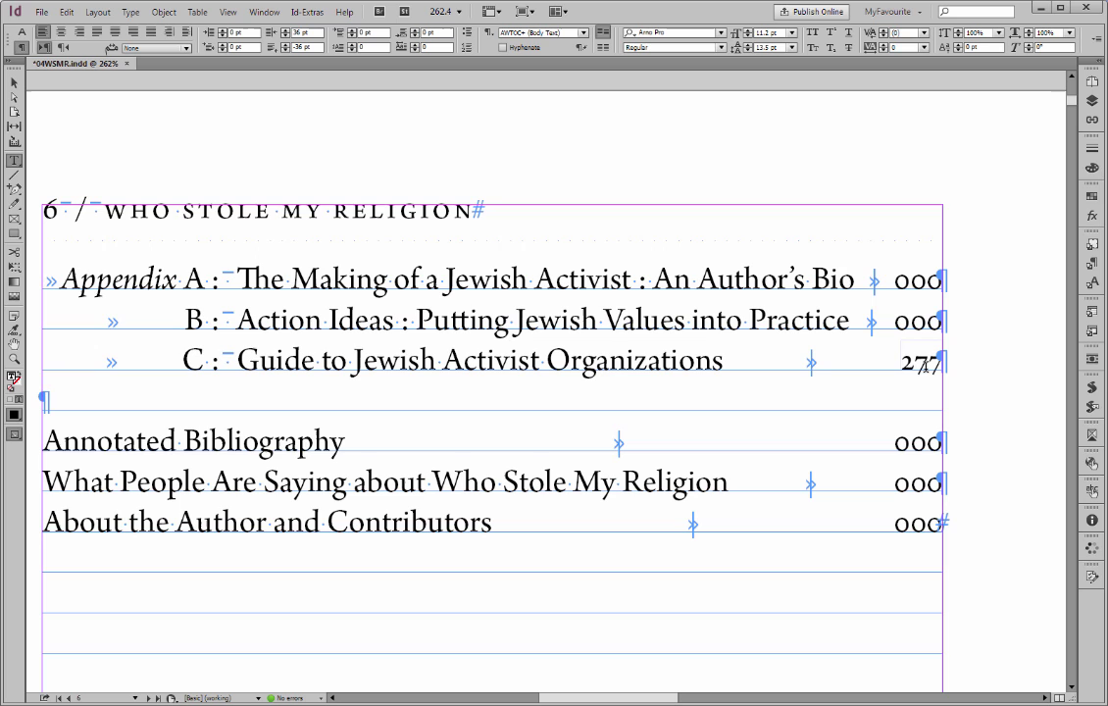
key(ctrl+Right)
key(ctrl+Right)
Step: Jump to page 277, step back to the Appendix B opening spread, and zoom on its heading
key(ctrl+alt+0)
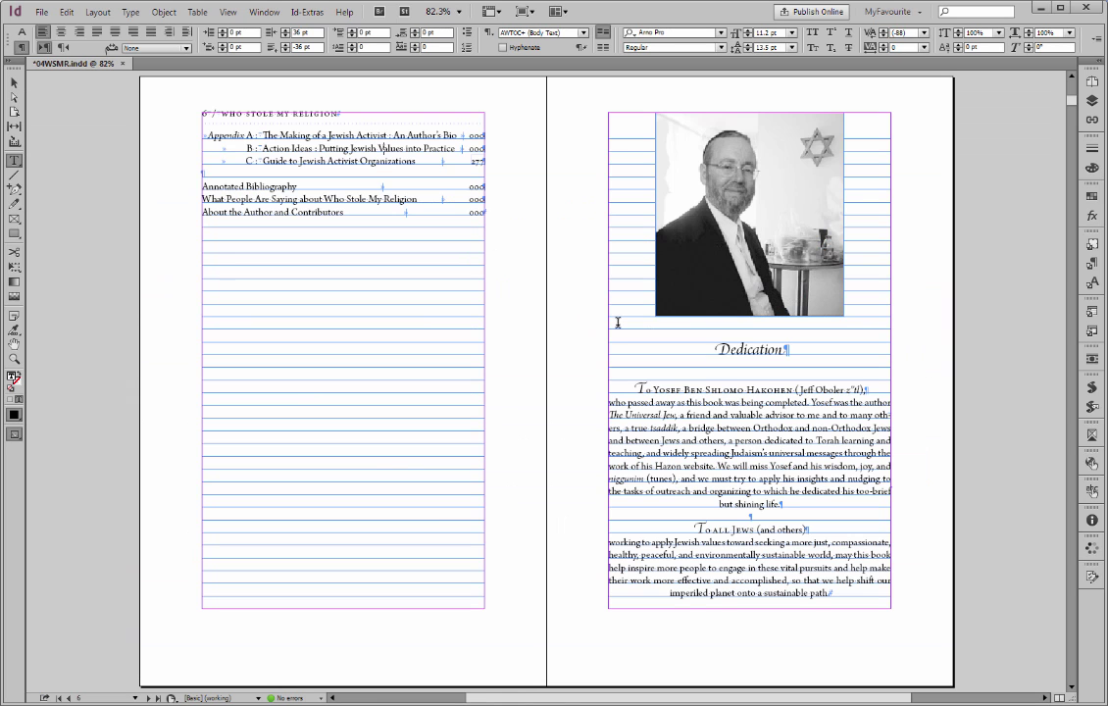
key(ctrl+j)
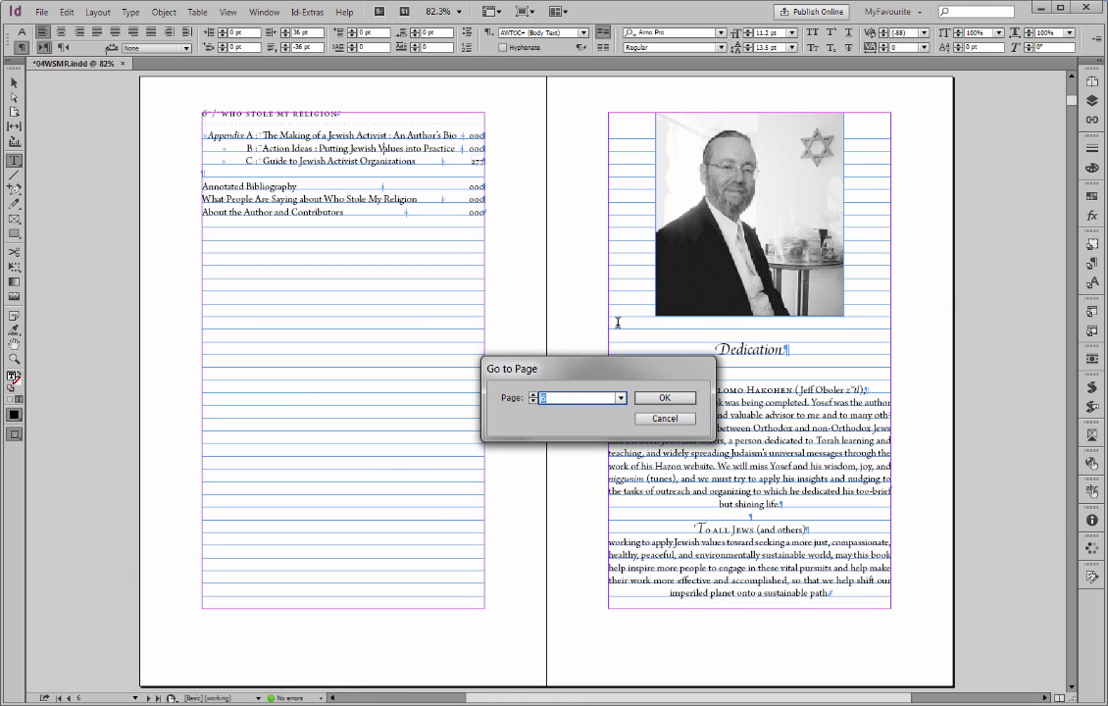
key(Return)
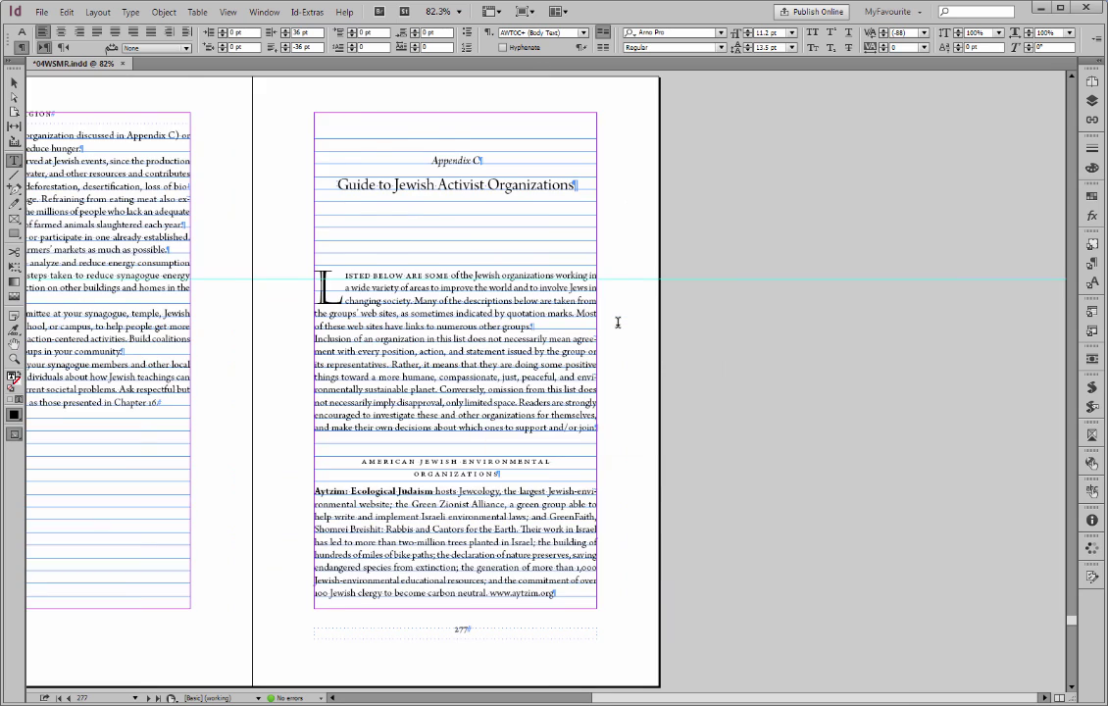
key(ctrl+alt+0)
key(alt+Page_Up)
key(alt+Page_Up)
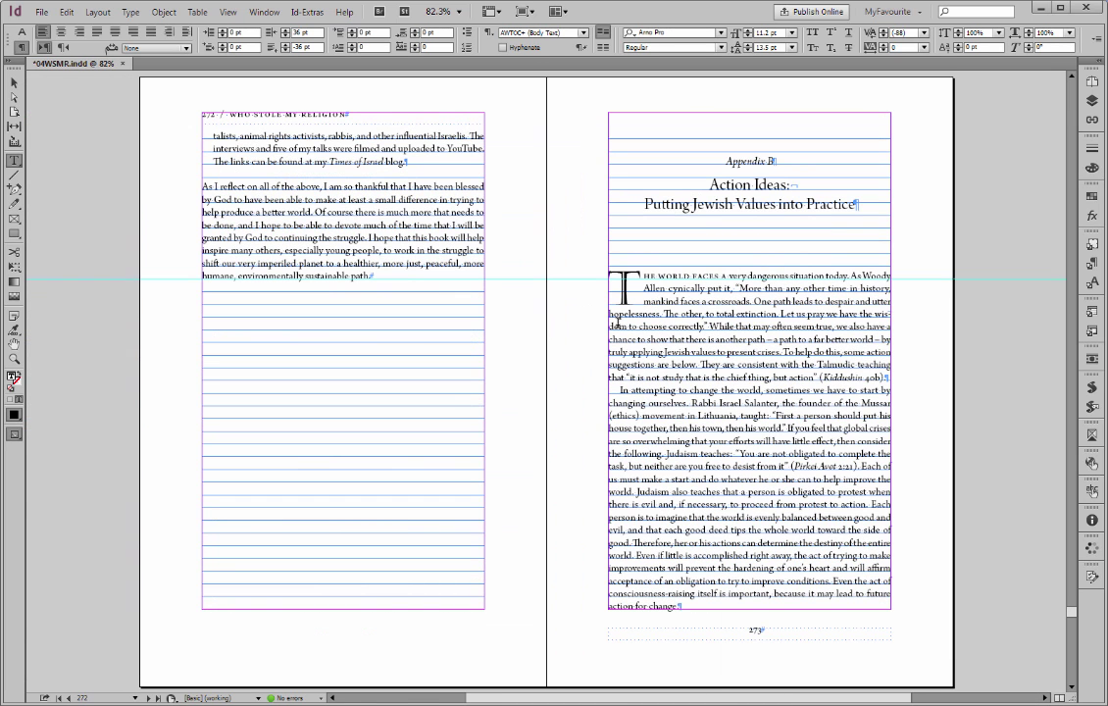
key(ctrl+shift+a)
key(w)
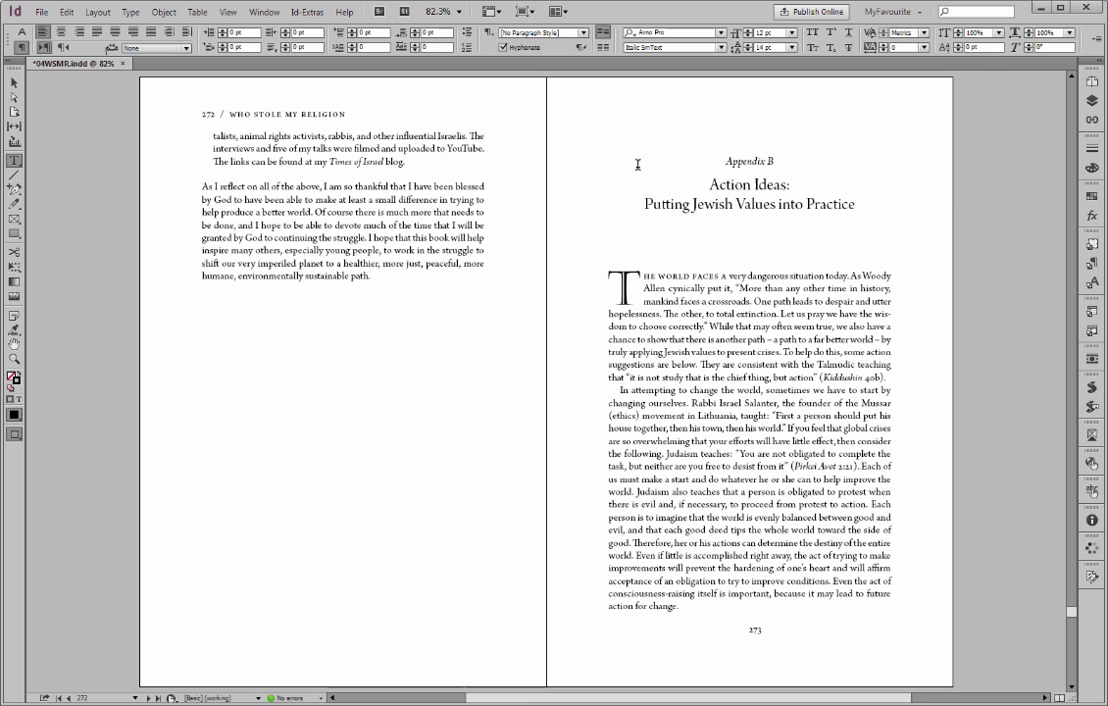
key(ctrl+space)
drag(536, 111, 815, 235)
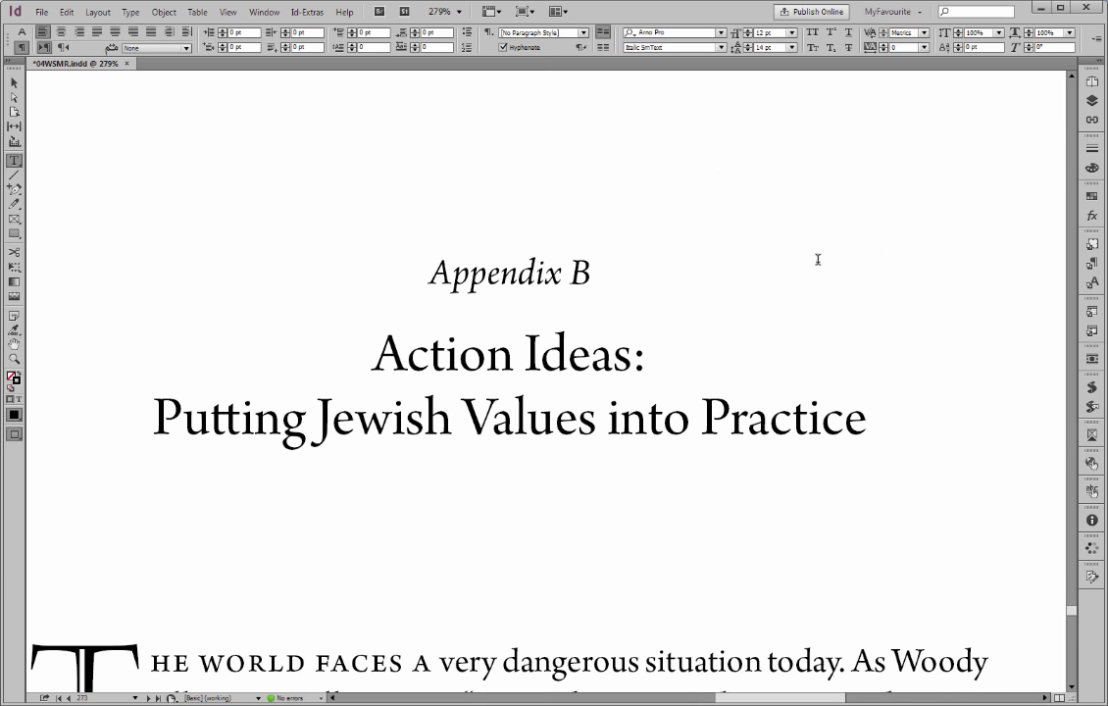
Step: Try removing the heading's forced line break and adjusting colon spacing, undoing both
key(w)
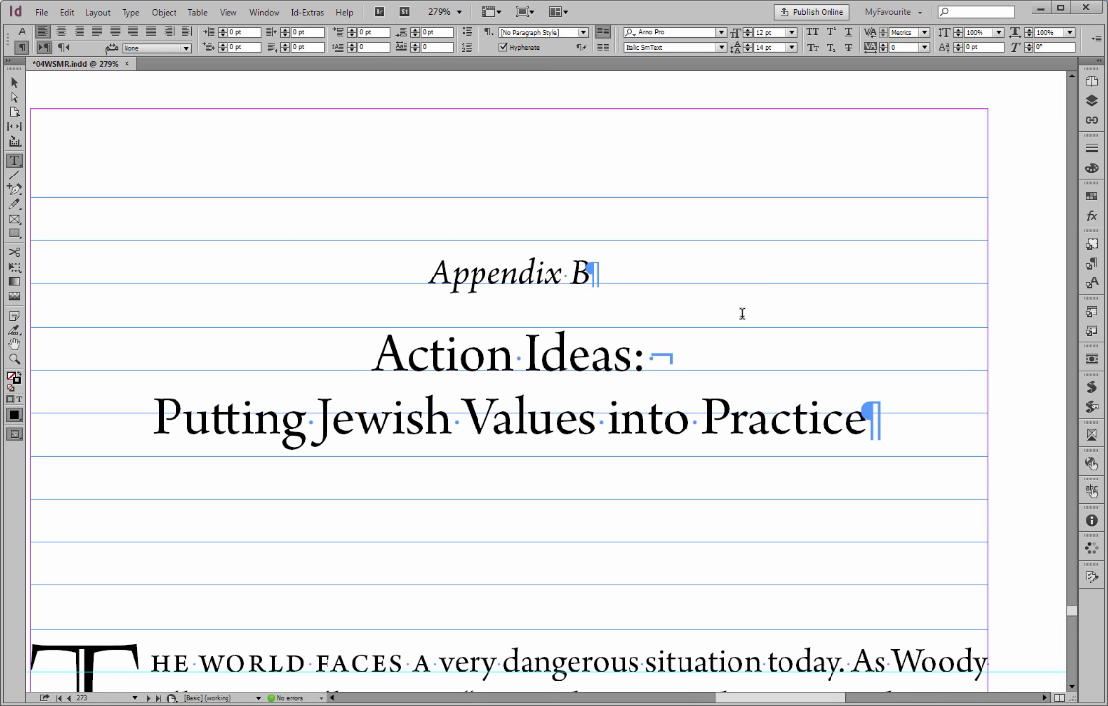
click(658, 357)
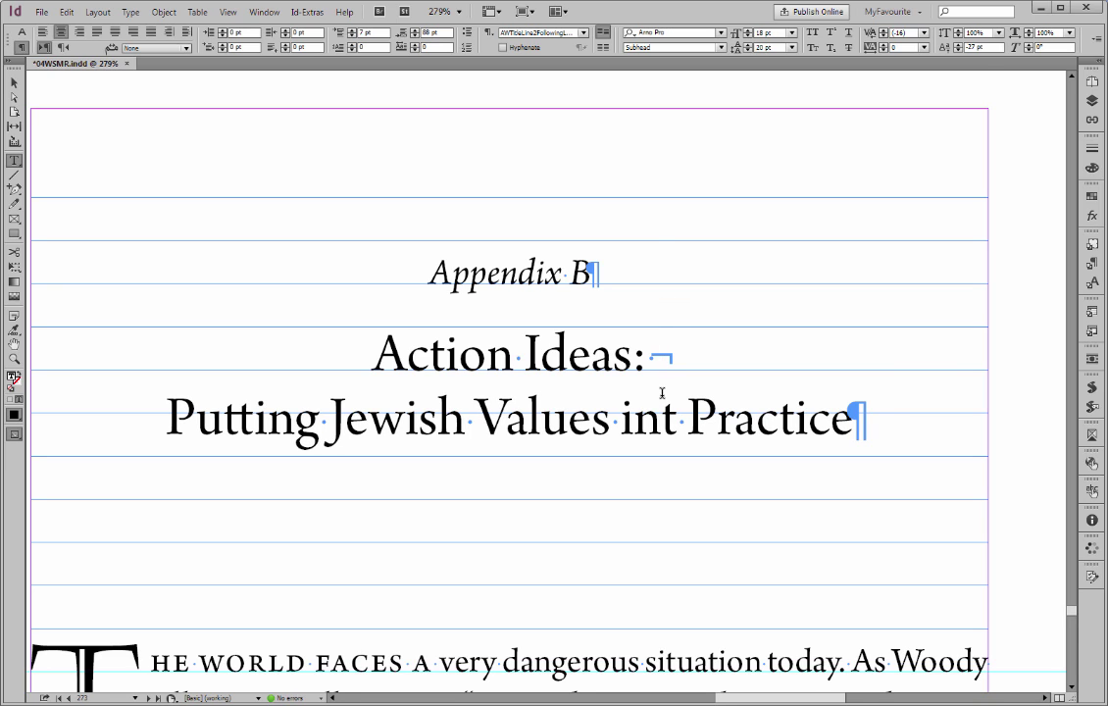
key(Up)
key(Delete)
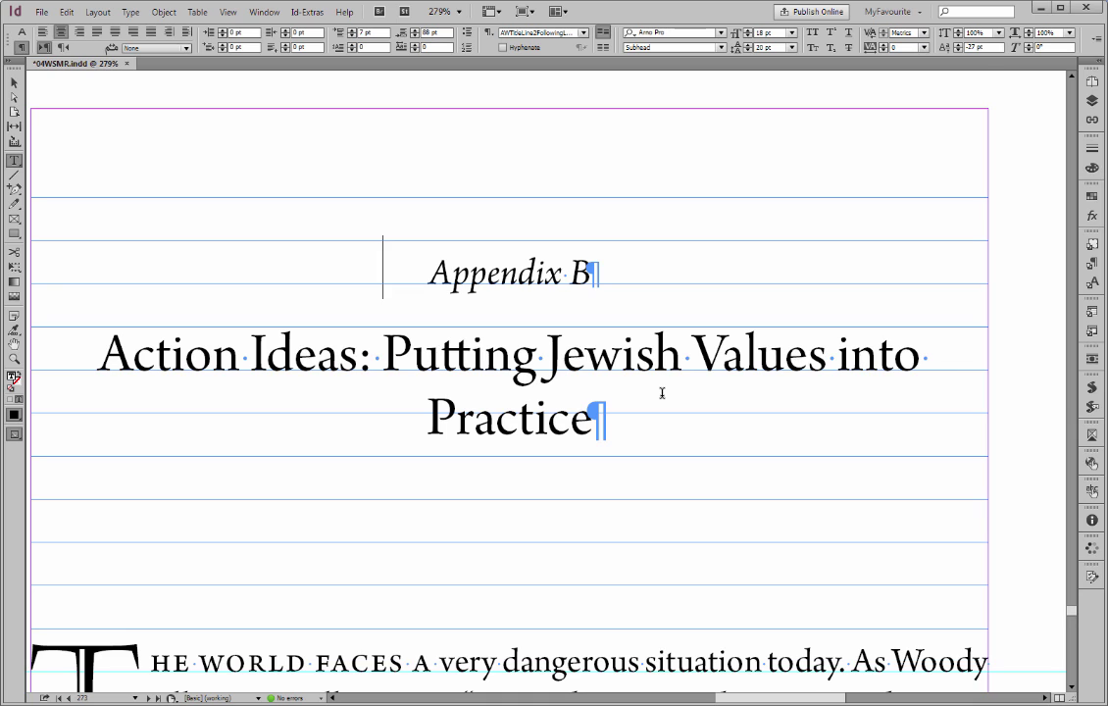
key(ctrl+z)
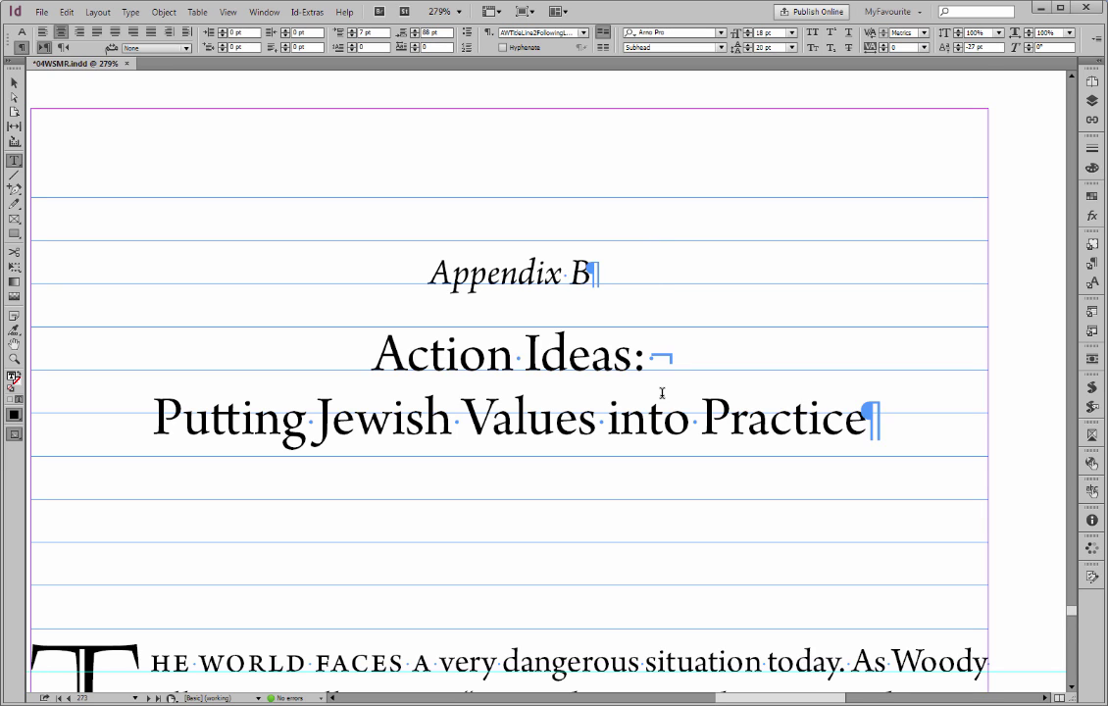
key(Left)
key(Left)
key(alt+Right)
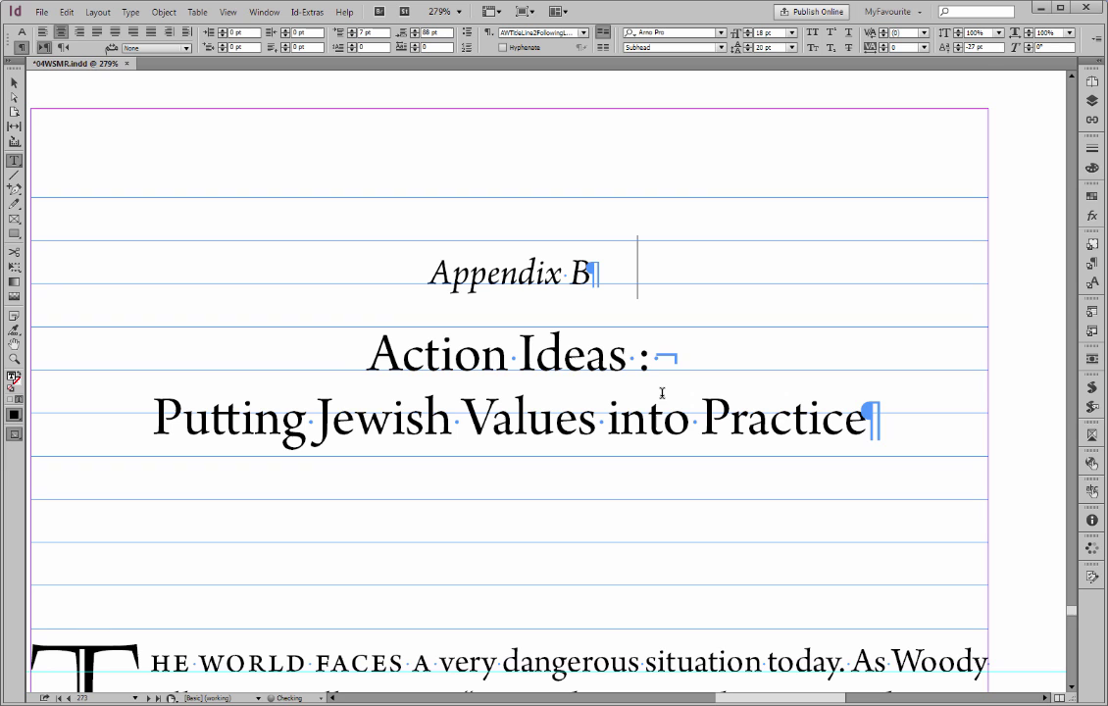
key(alt+Left)
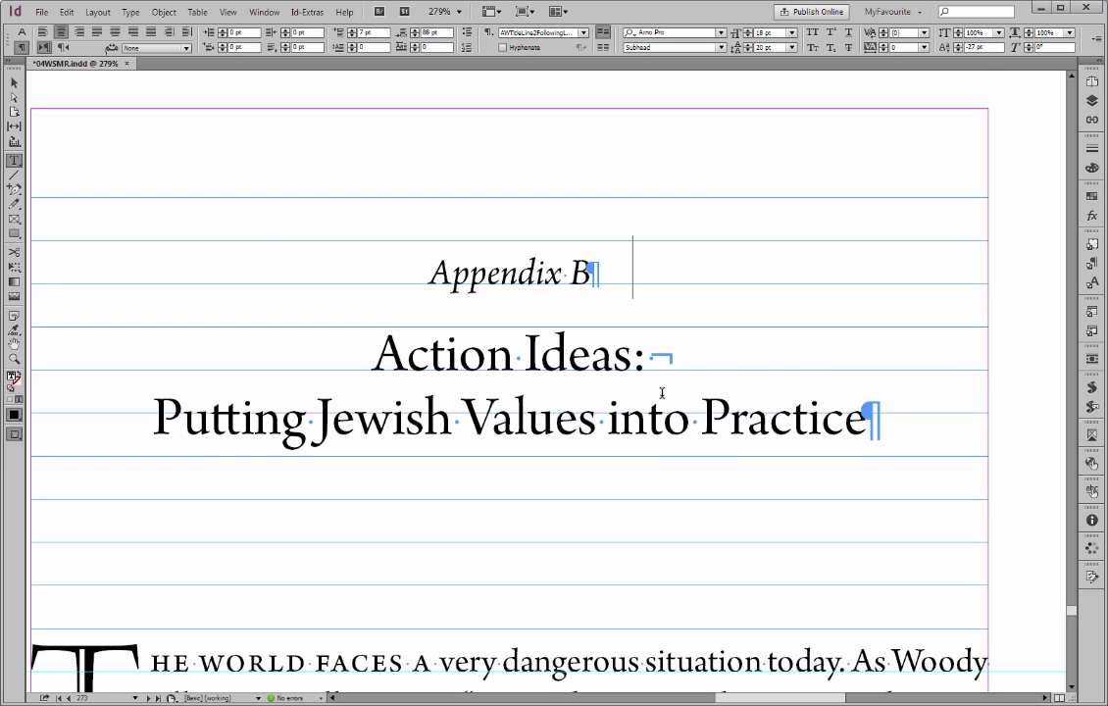
key(ctrl+alt+0)
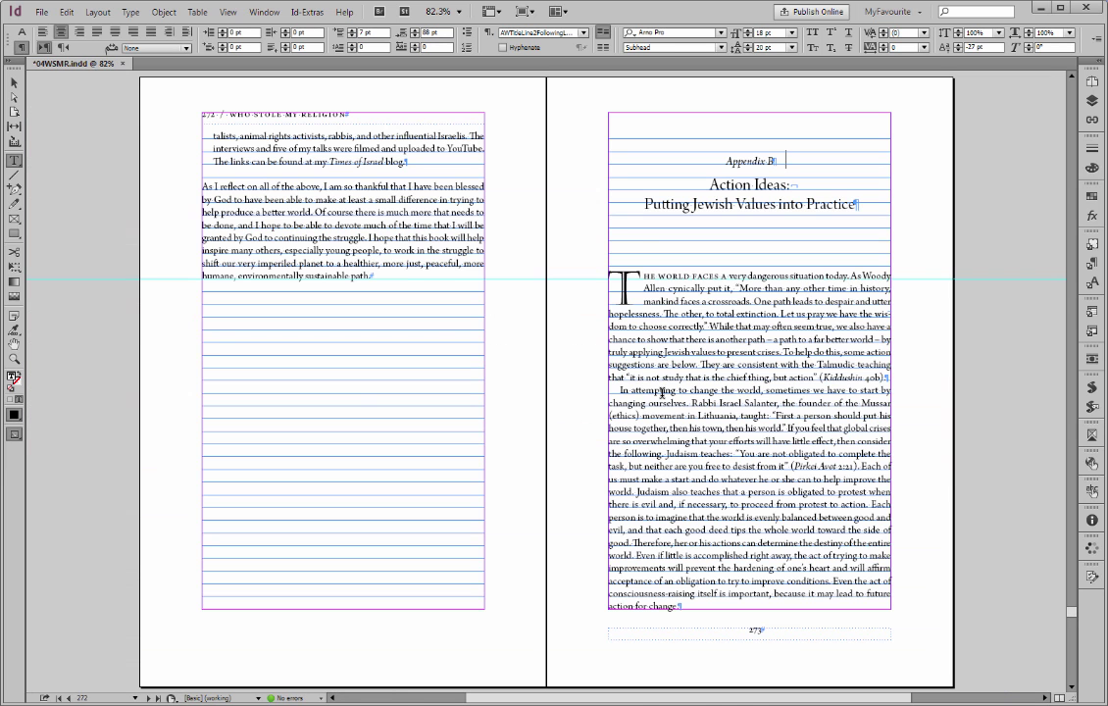
Step: On the second contents spread, delete the space before the colon in entry B
key(ctrl+shift+Page_Up)
key(alt+Page_Down)
key(alt+Page_Down)
key(alt+Page_Down)
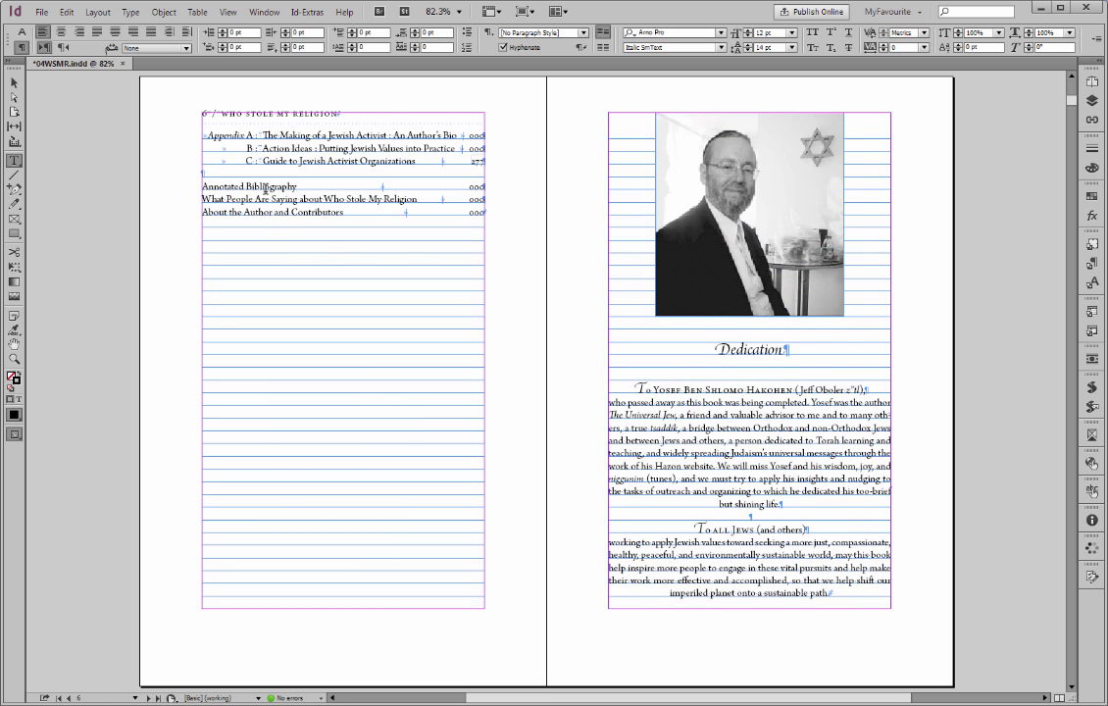
drag(207, 121, 481, 186)
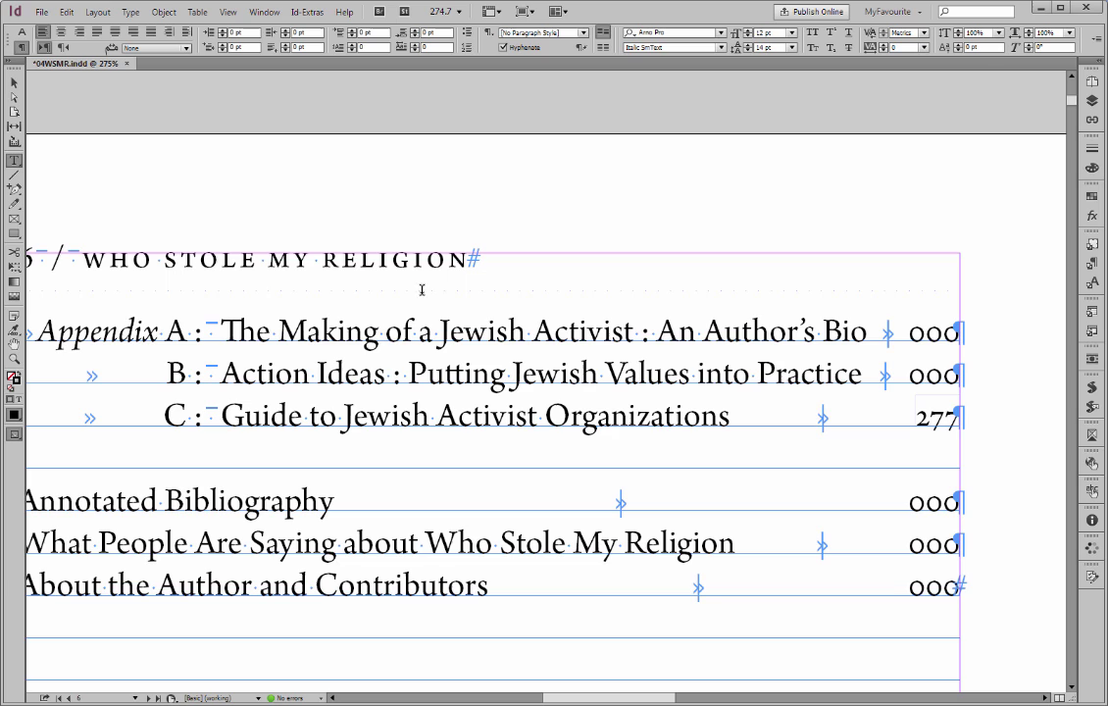
click(388, 374)
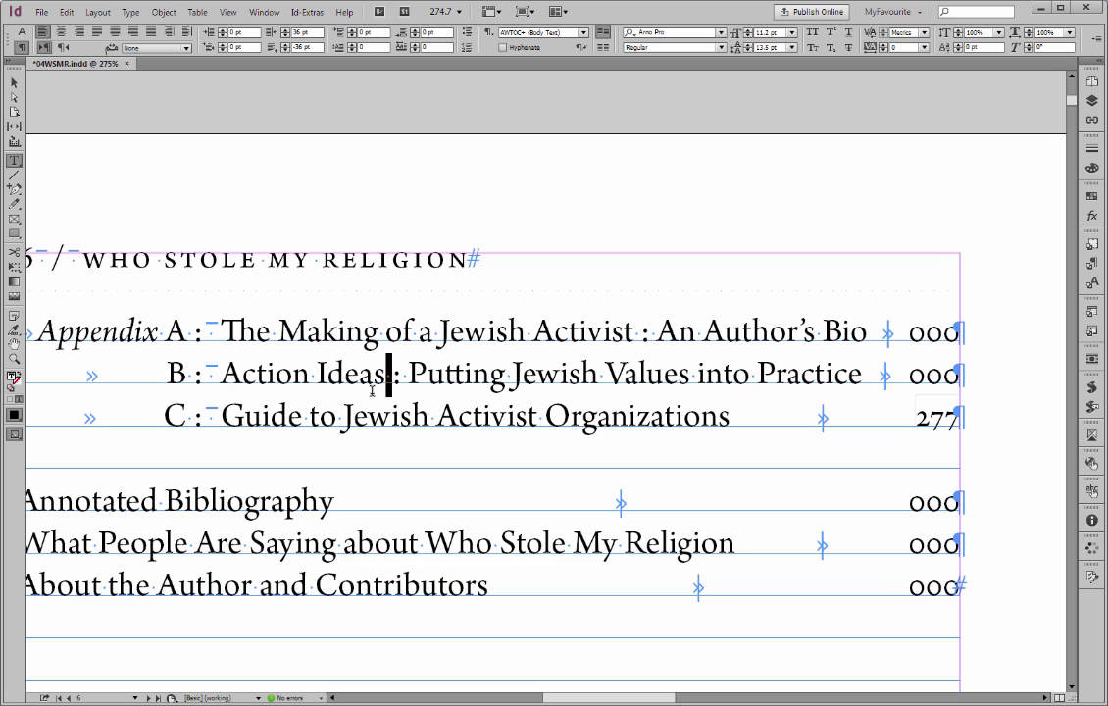
key(BackSpace)
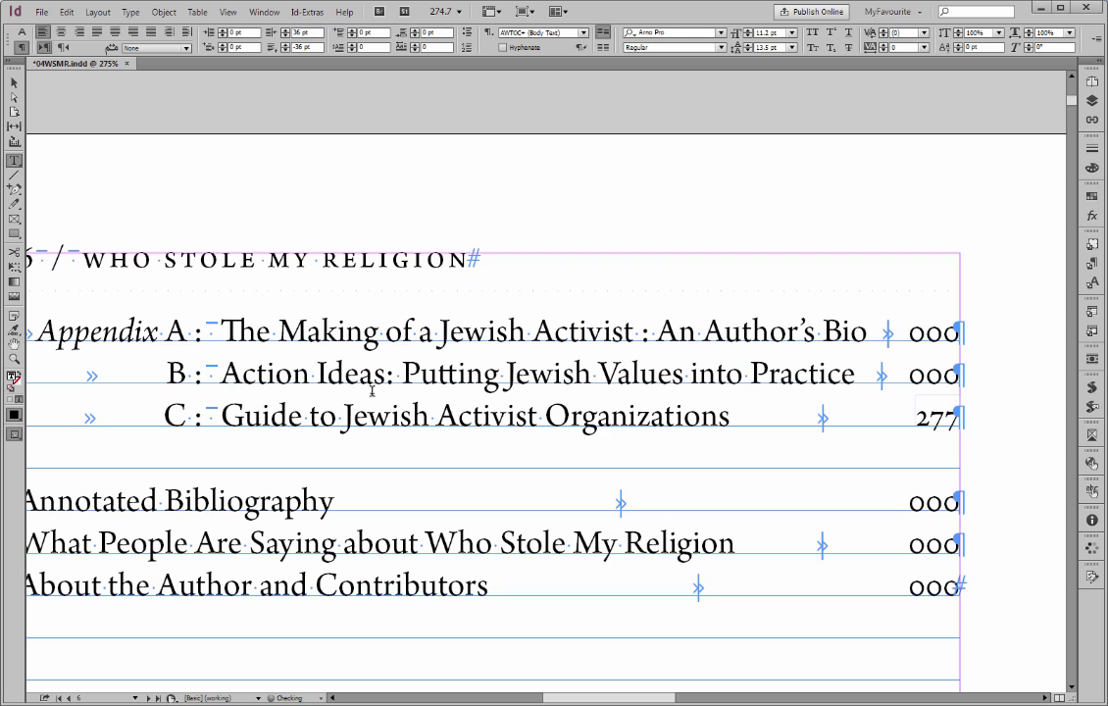
Step: Run LiveTOC on the entry B line and dismiss the not-found alert
drag(267, 375, 595, 374)
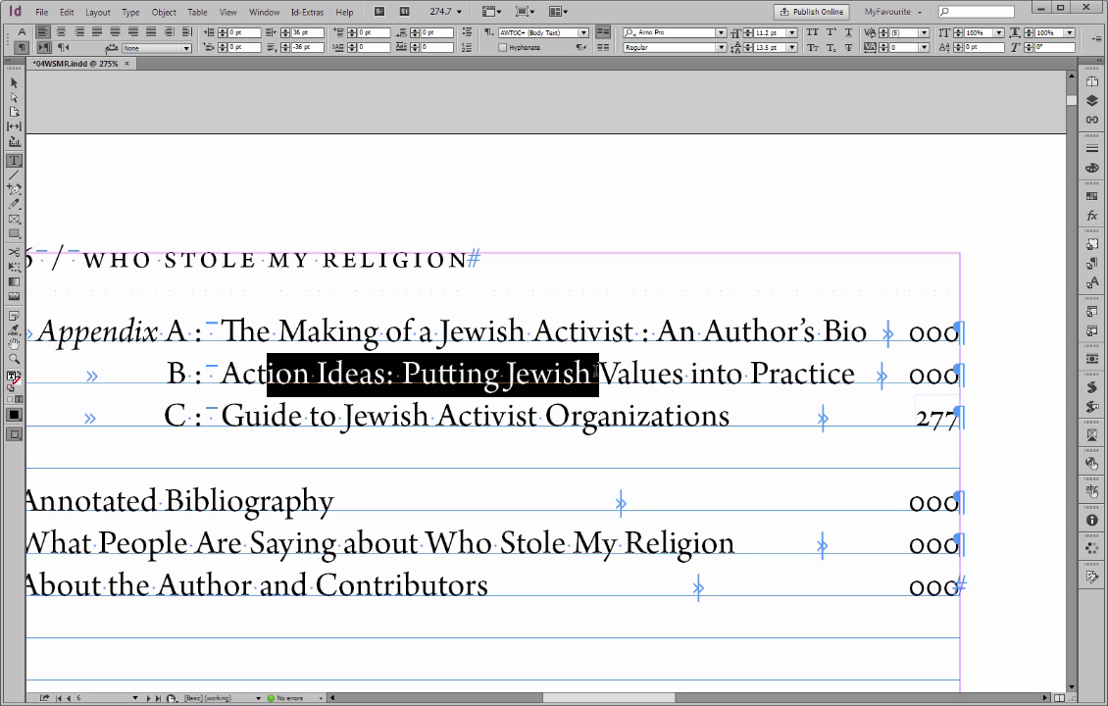
triple_click(621, 378)
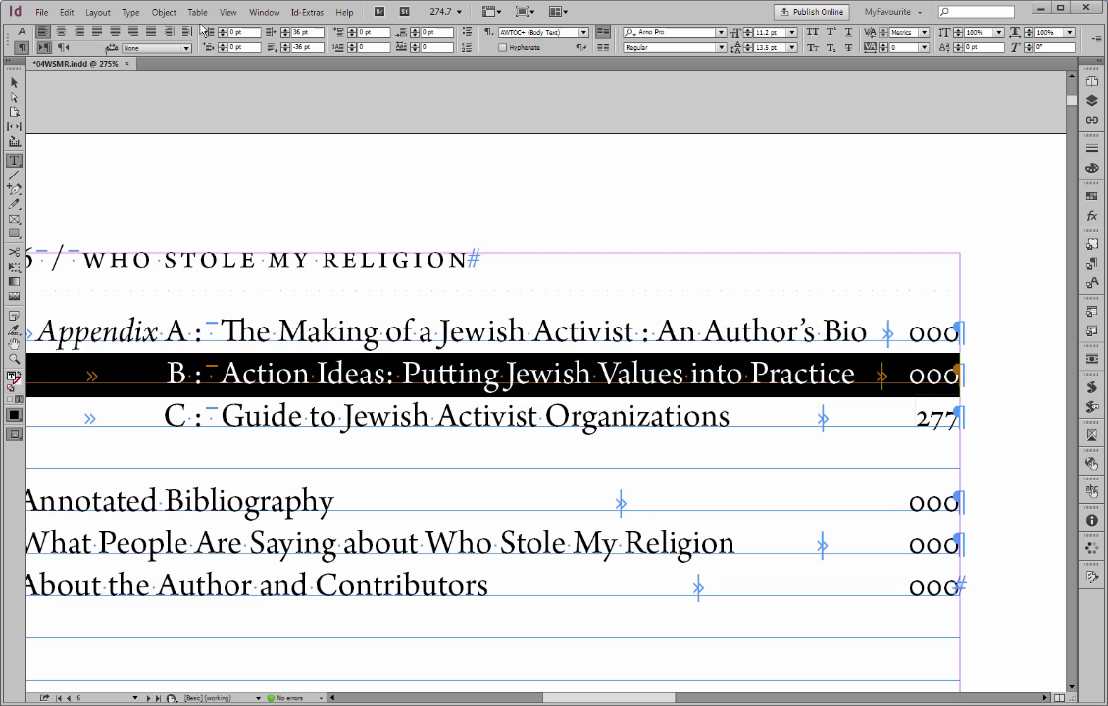
click(304, 12)
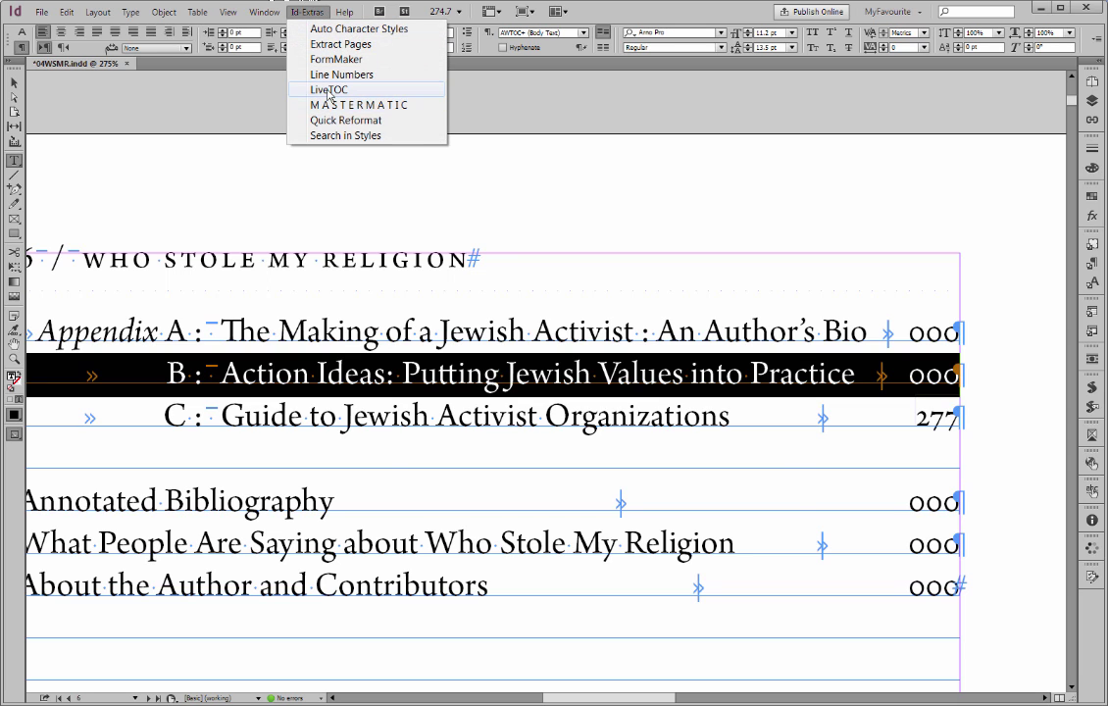
click(326, 89)
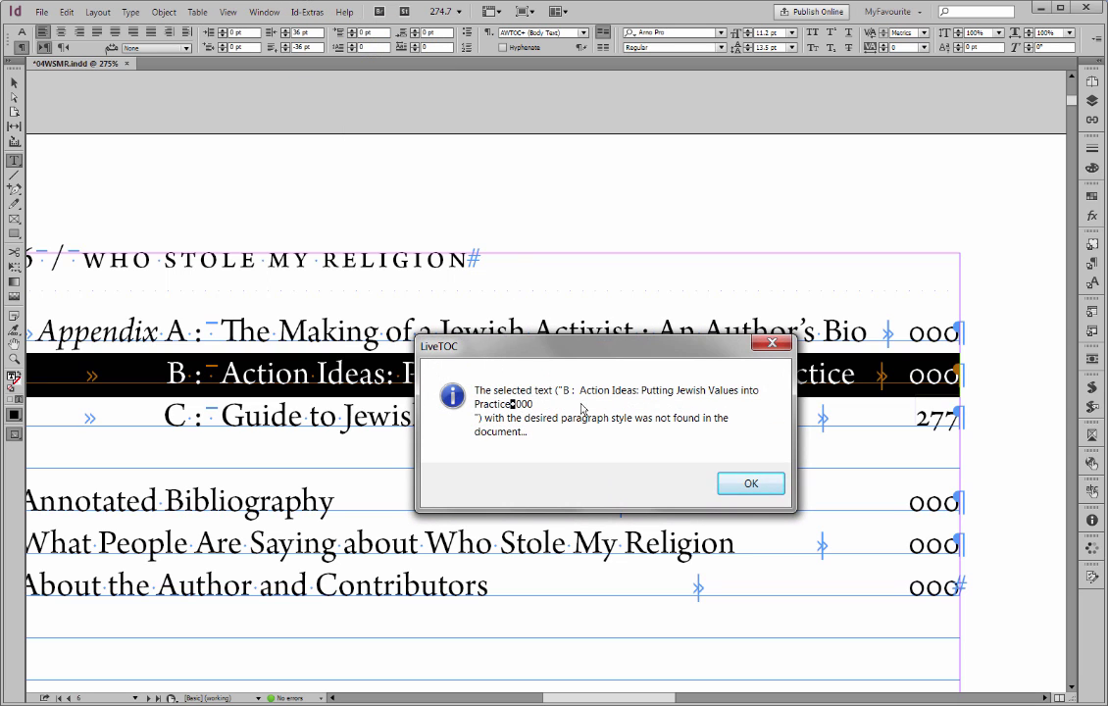
click(747, 483)
click(538, 399)
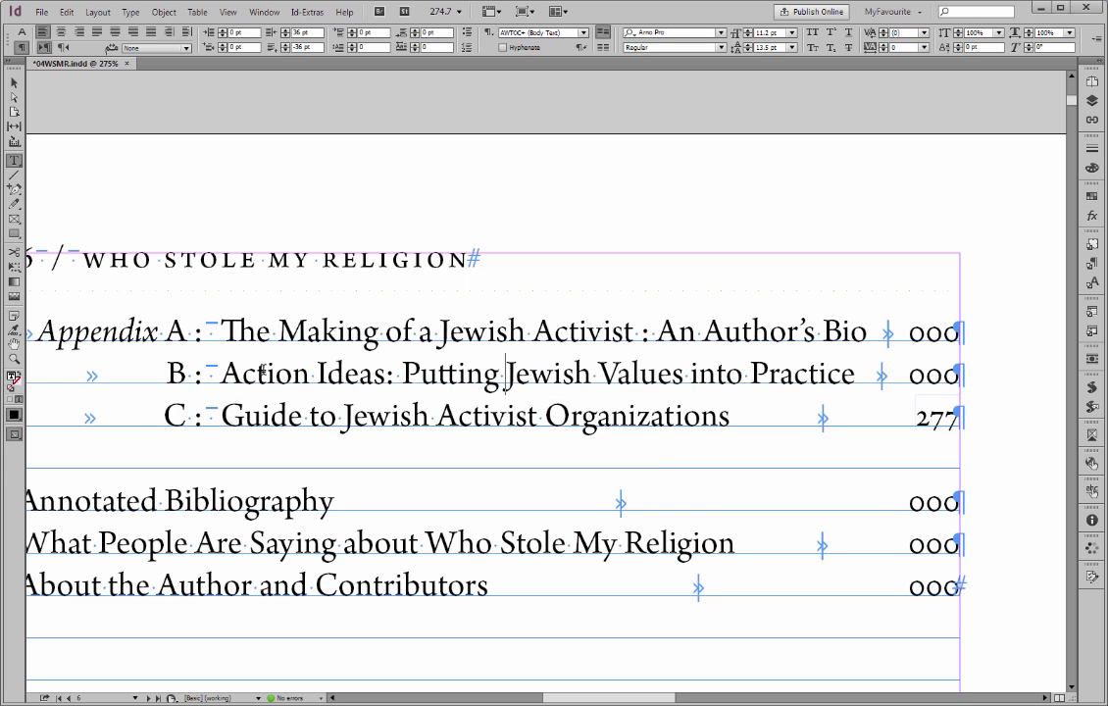
Step: Run Id-Extras > LiveTOC on entry B's title so its page number shows 273
drag(224, 374, 856, 374)
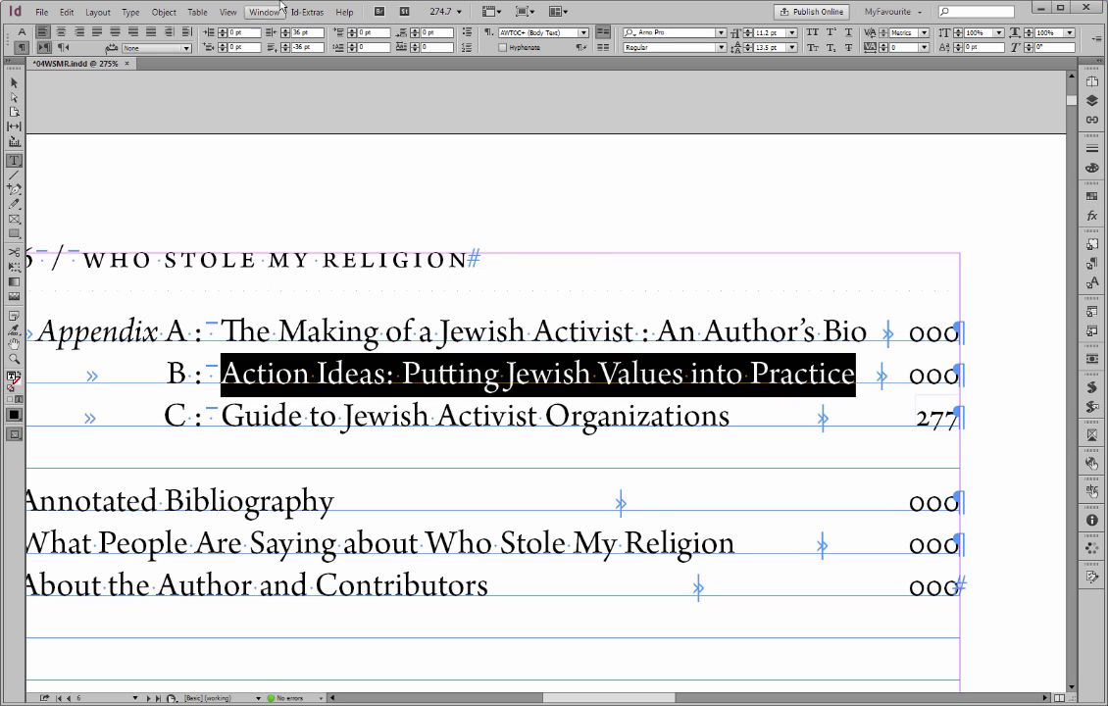
click(307, 12)
click(343, 90)
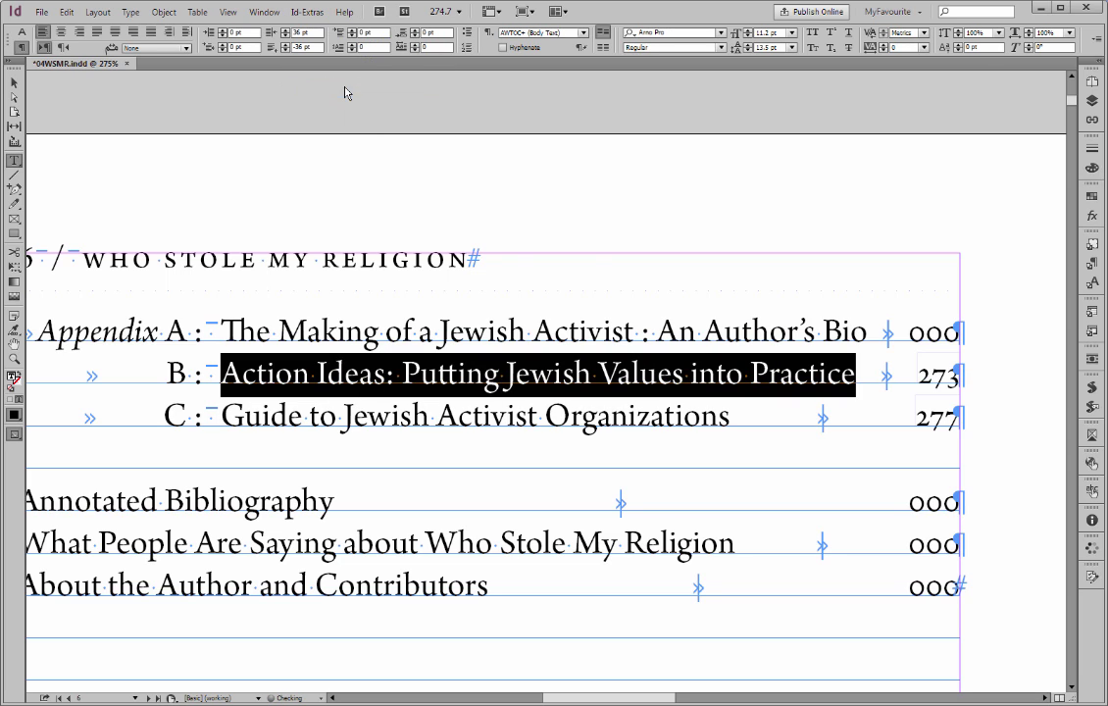
click(677, 333)
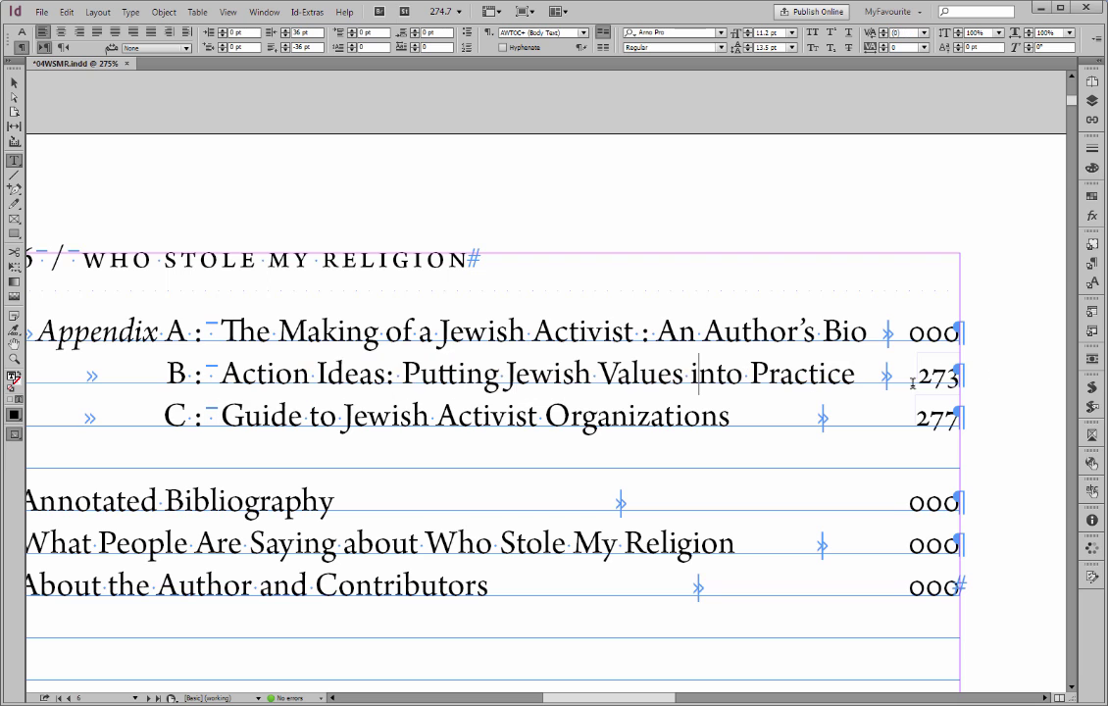
click(642, 334)
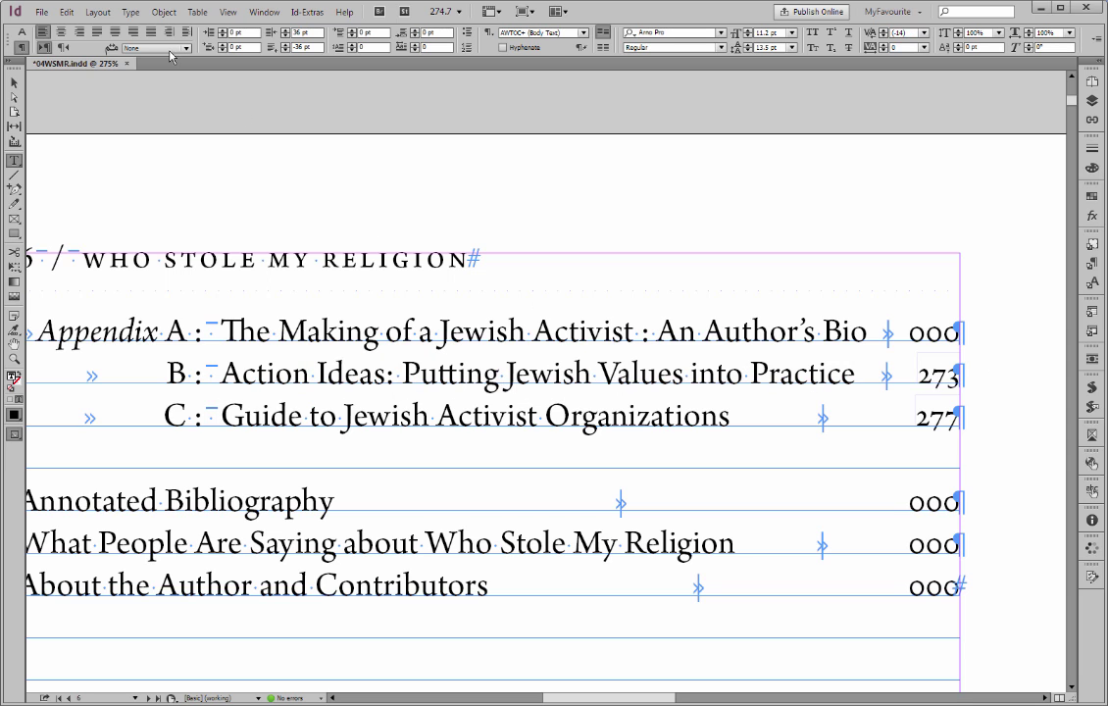
Step: Undo the live page number, returning entry B to 000 with the space before the colon
click(66, 12)
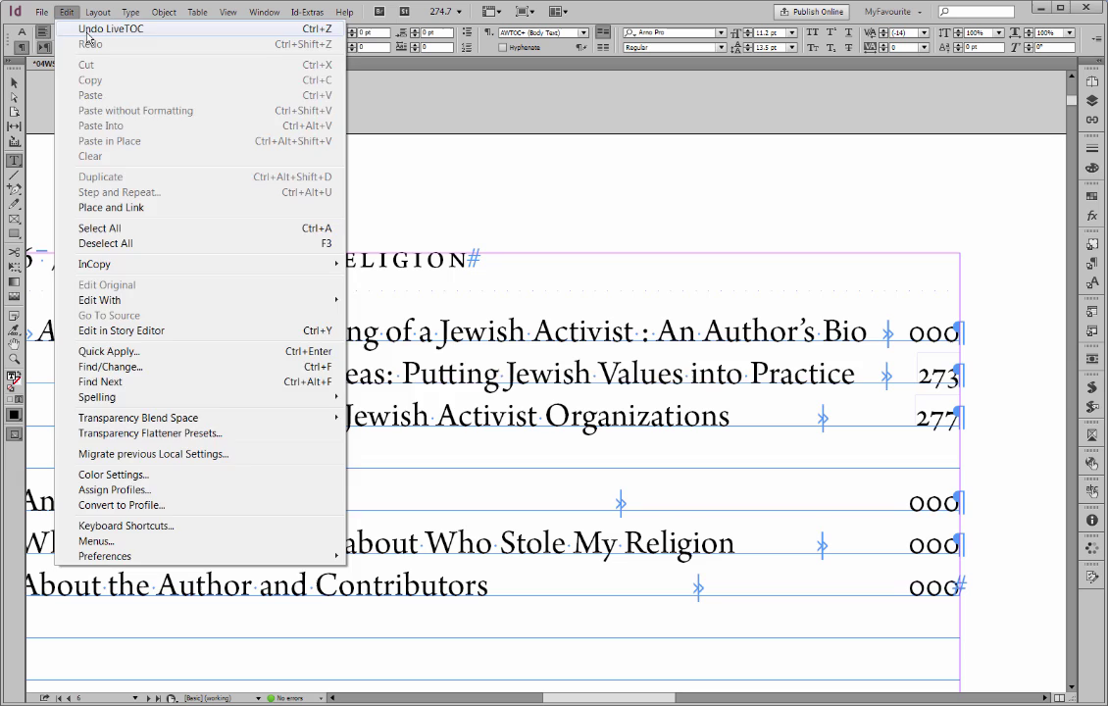
click(84, 31)
click(468, 383)
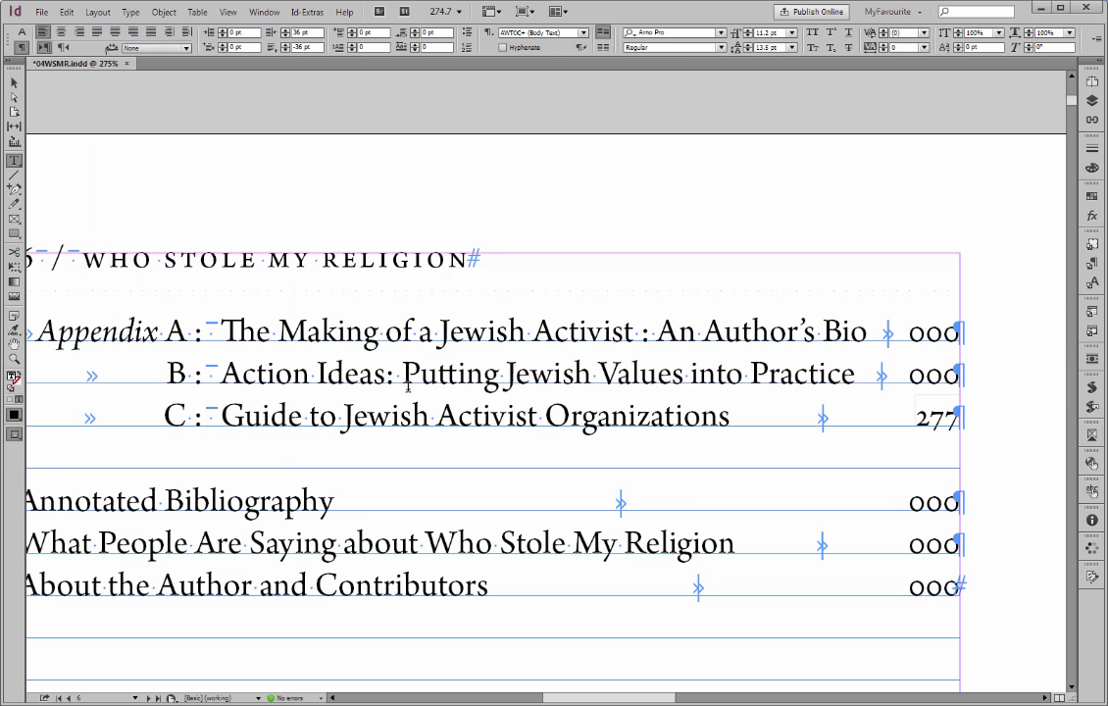
click(393, 376)
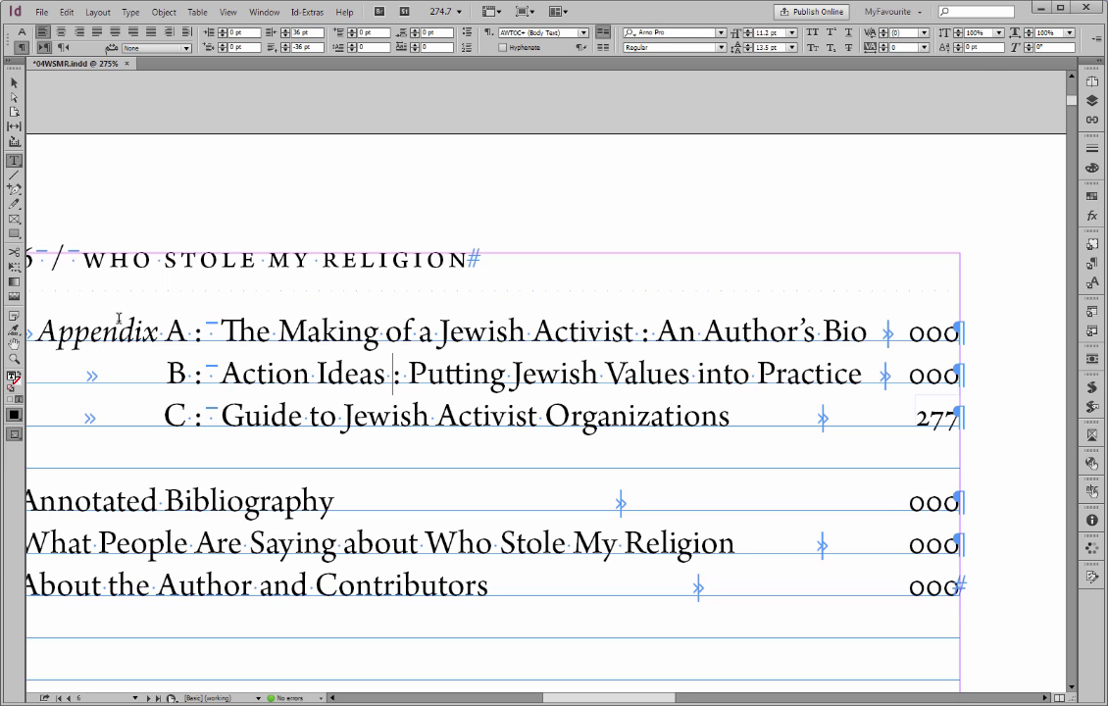
drag(116, 294, 977, 450)
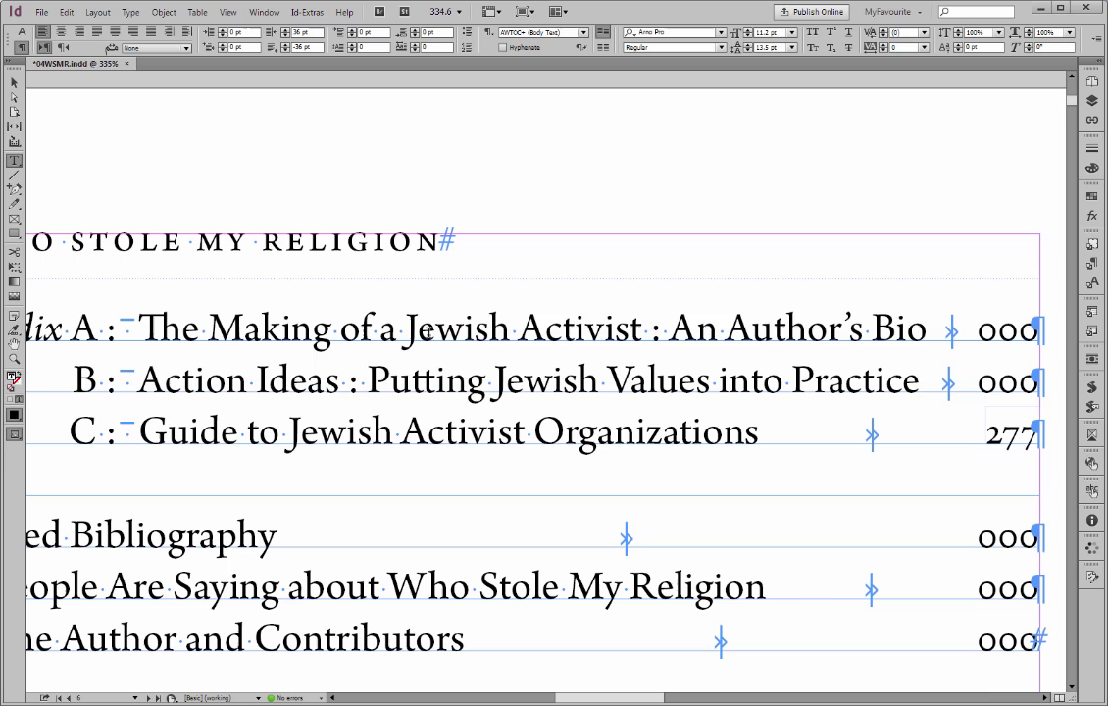
drag(434, 331, 445, 432)
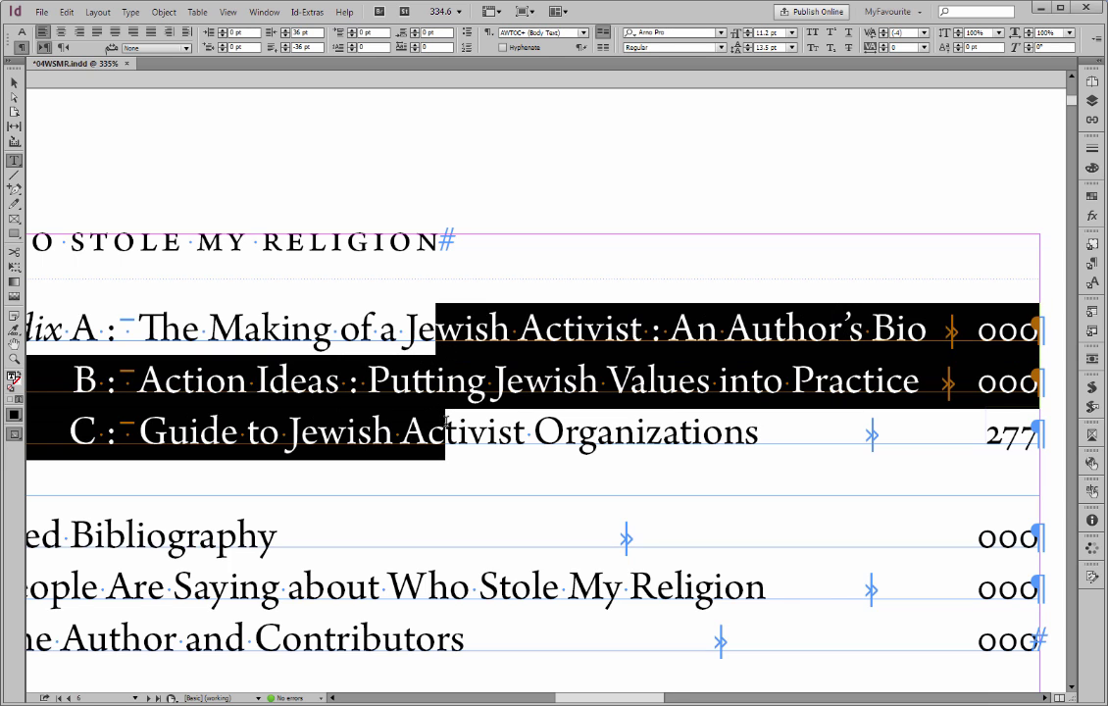
key(ctrl+2)
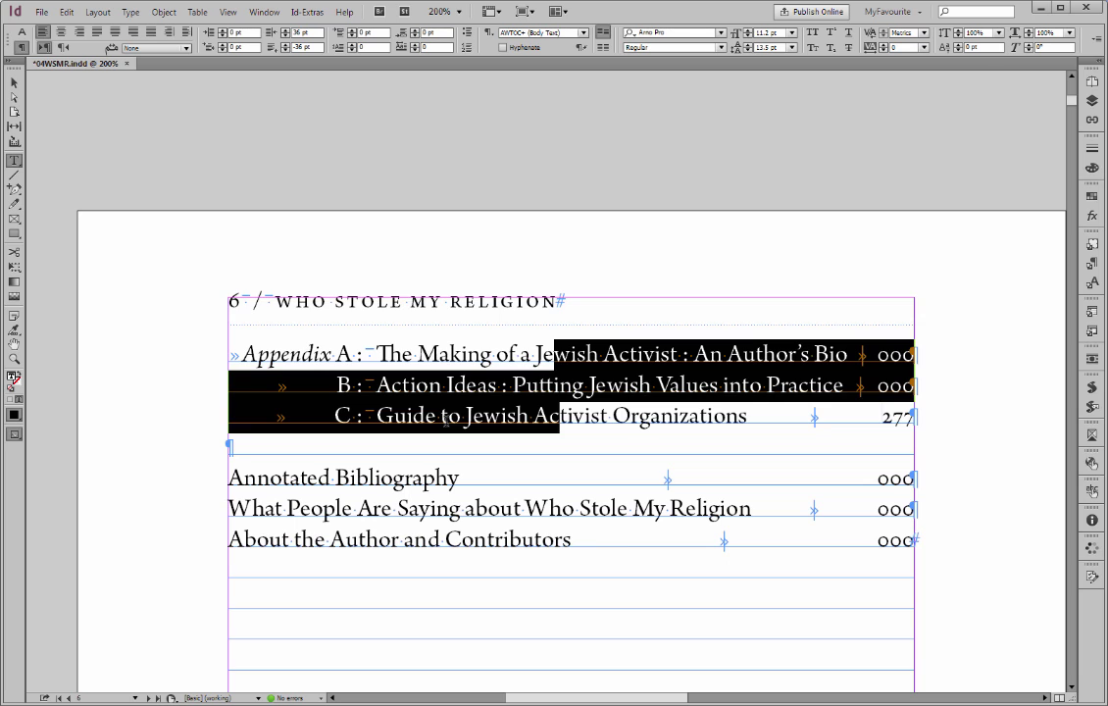
click(445, 416)
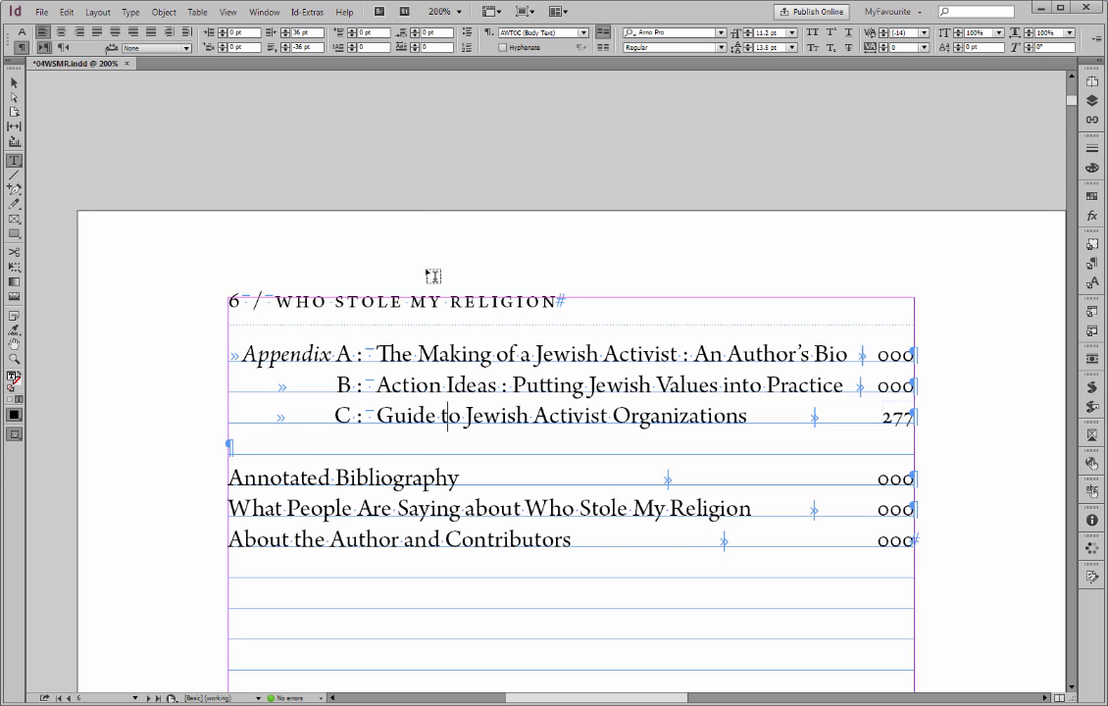
click(307, 11)
click(330, 90)
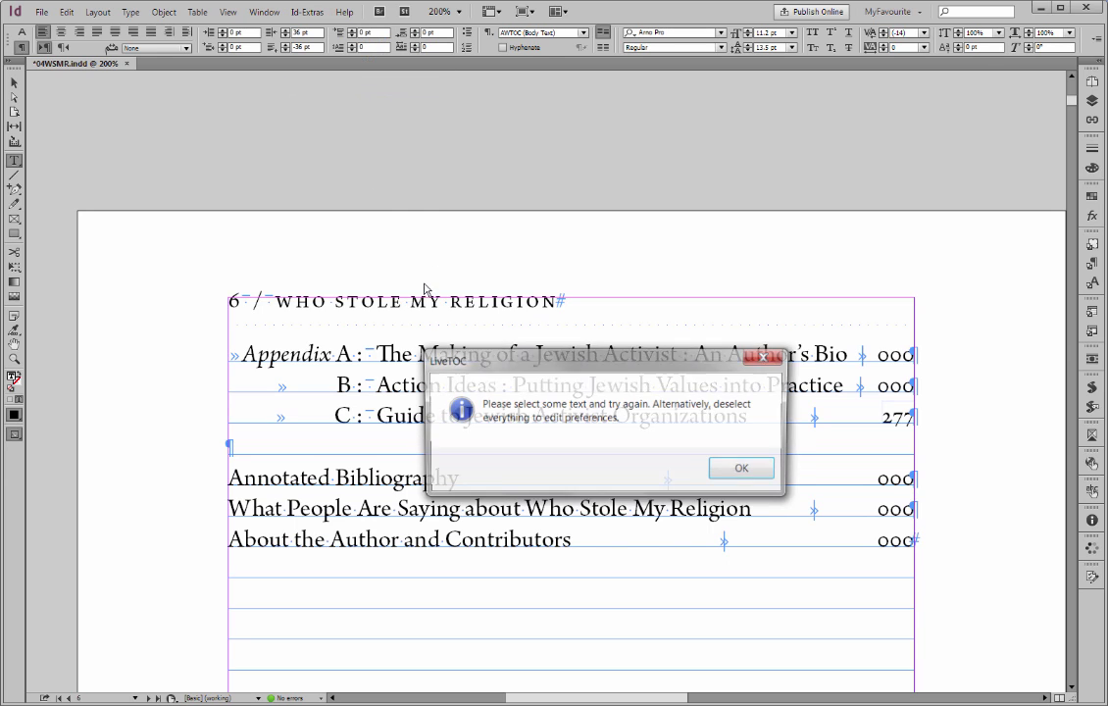
click(730, 468)
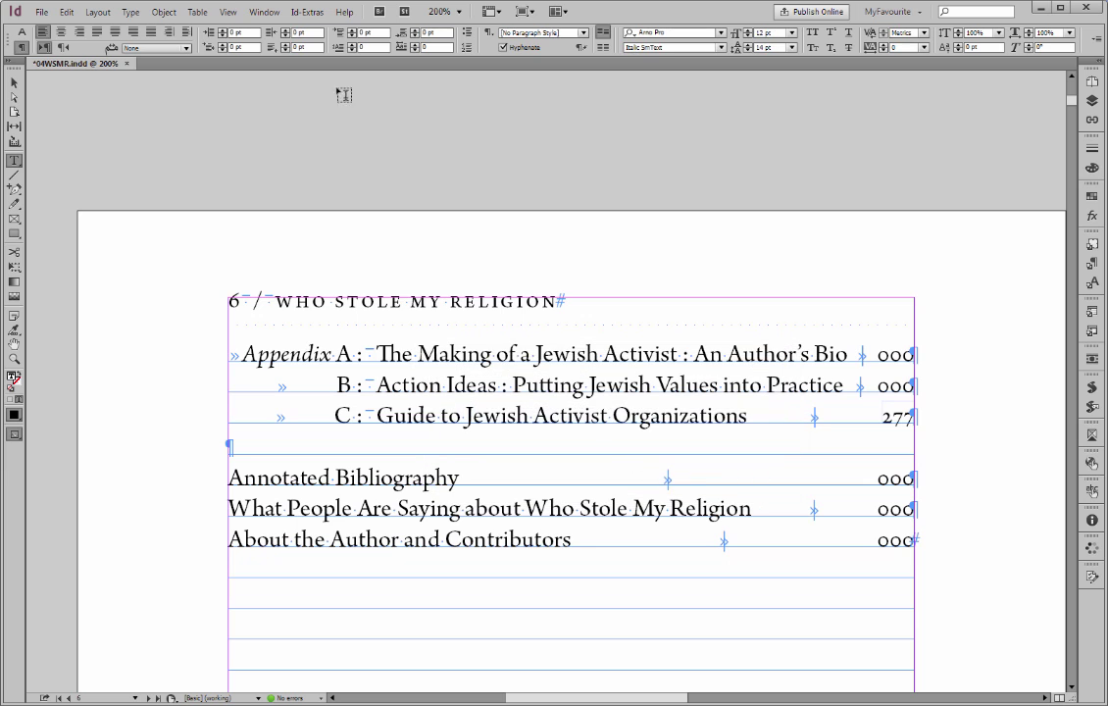
click(307, 12)
click(328, 90)
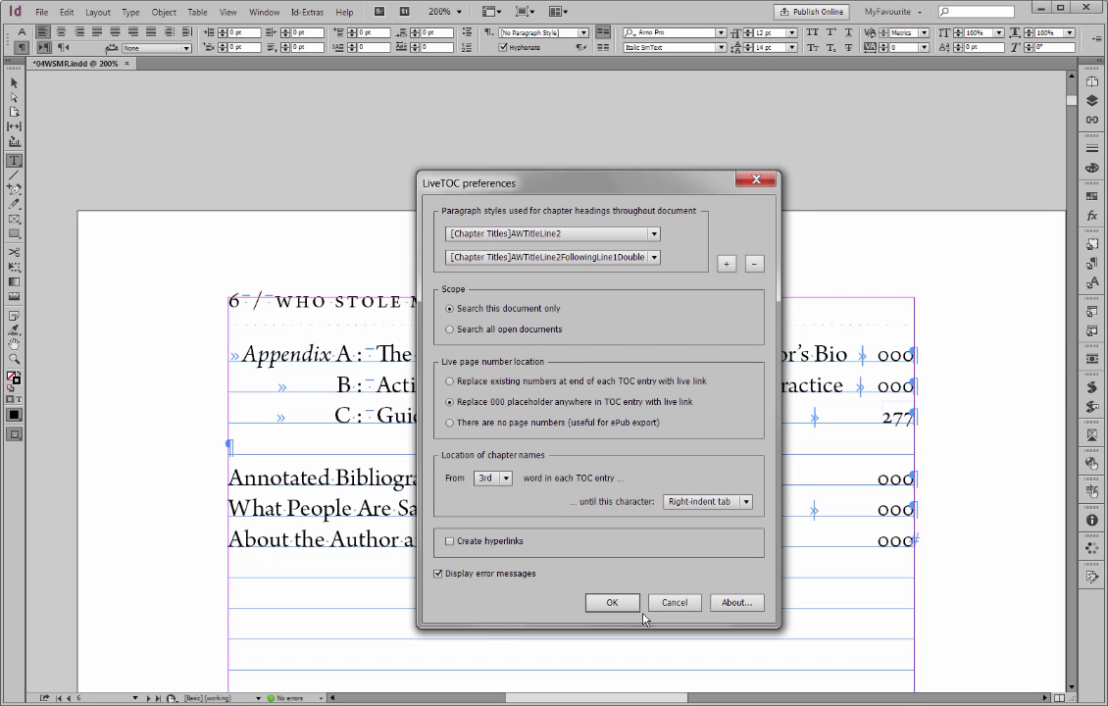
click(673, 604)
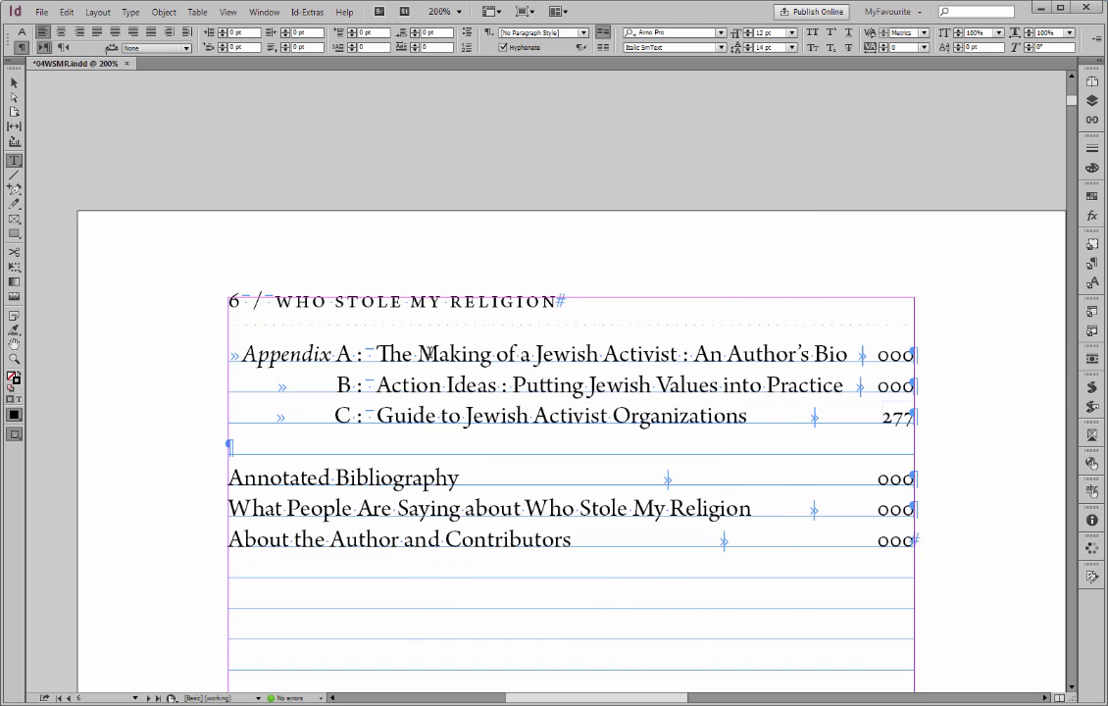
Step: Select text in the Appendix A entry, including the tab before its 000 page number
drag(440, 354, 428, 416)
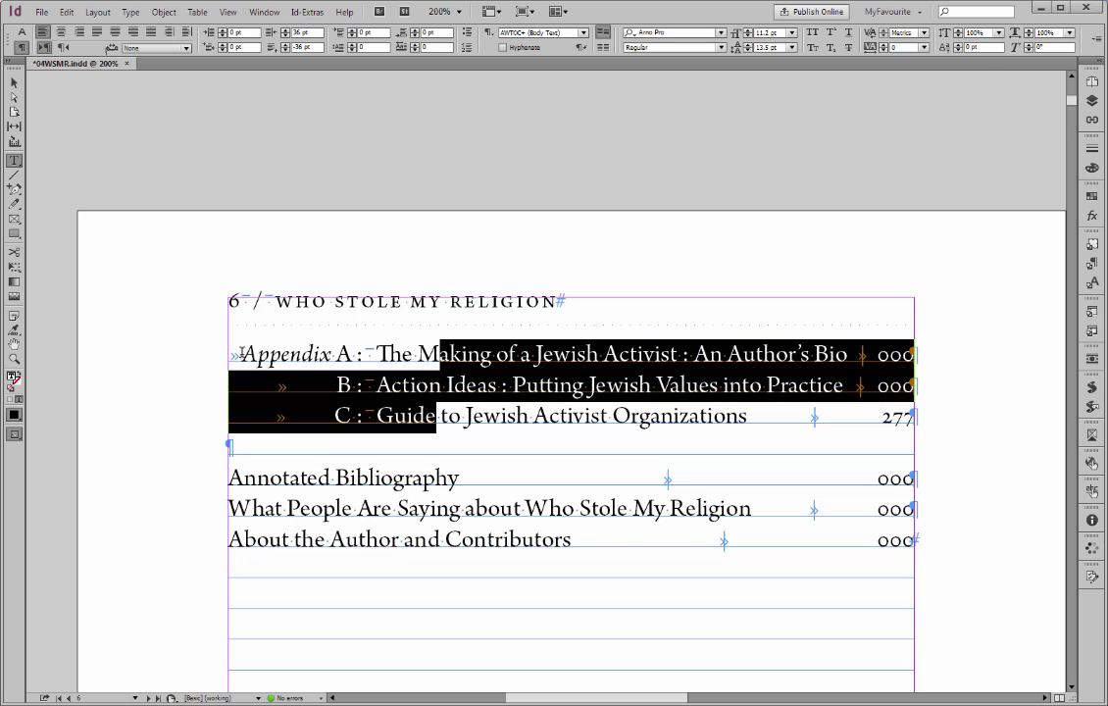
drag(241, 353, 541, 354)
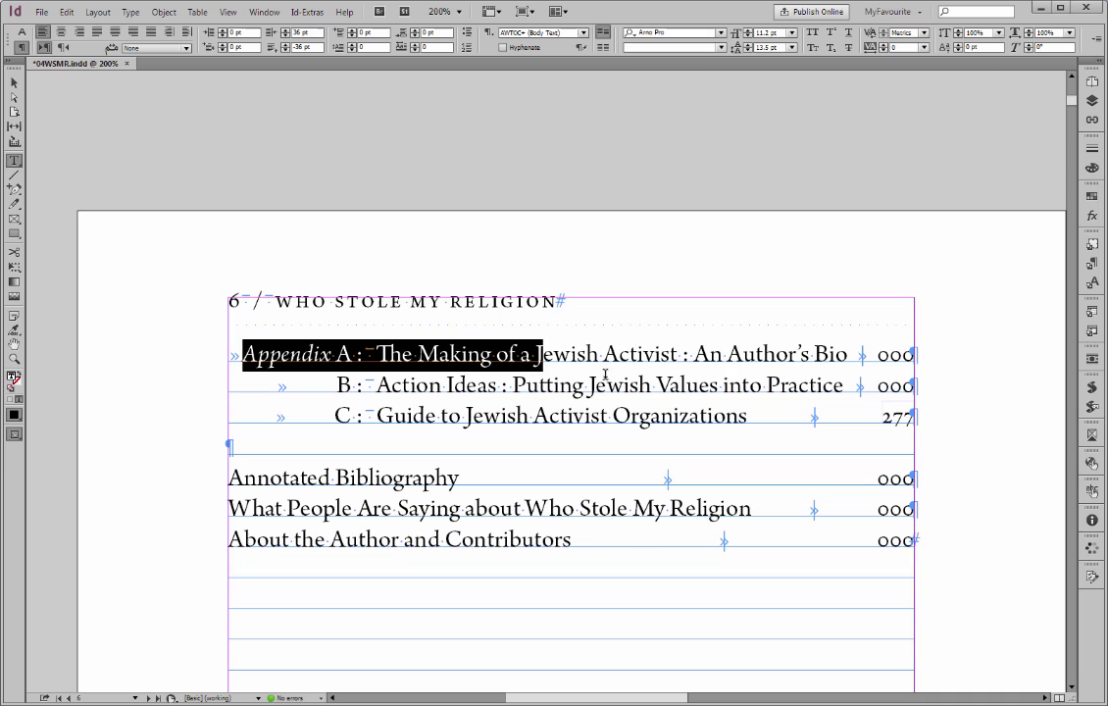
click(863, 354)
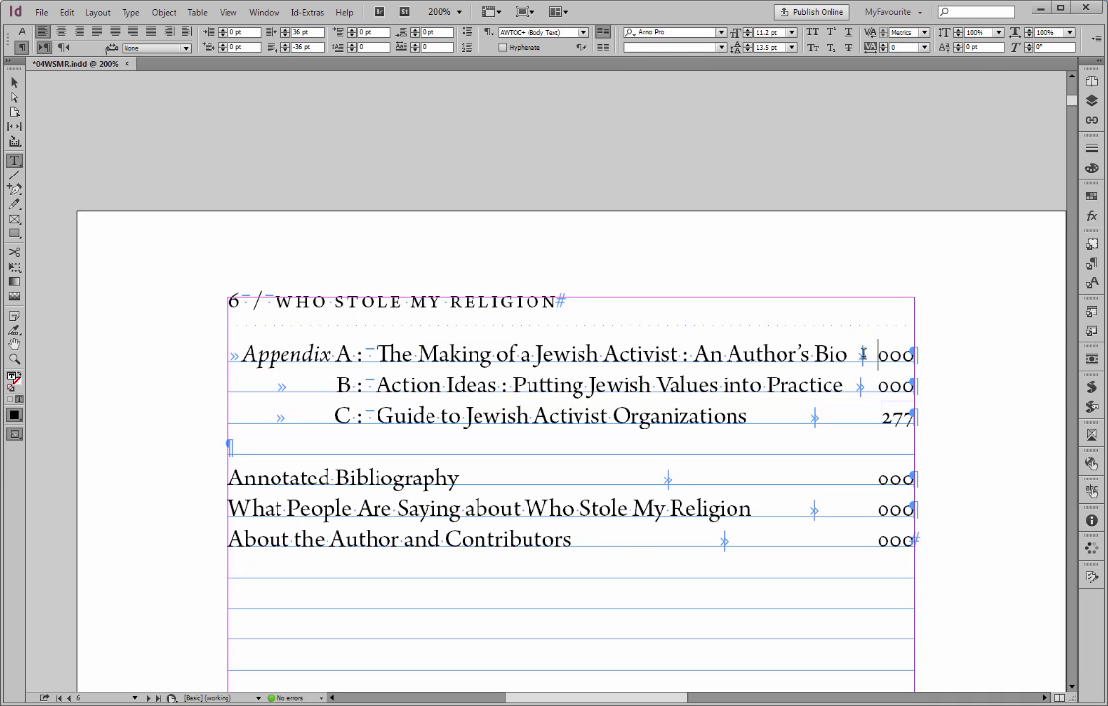
key(shift+Left)
key(shift+Left)
click(689, 354)
Step: Select entry B's title up to 'Values' and zoom in on the contents list
drag(410, 384, 781, 391)
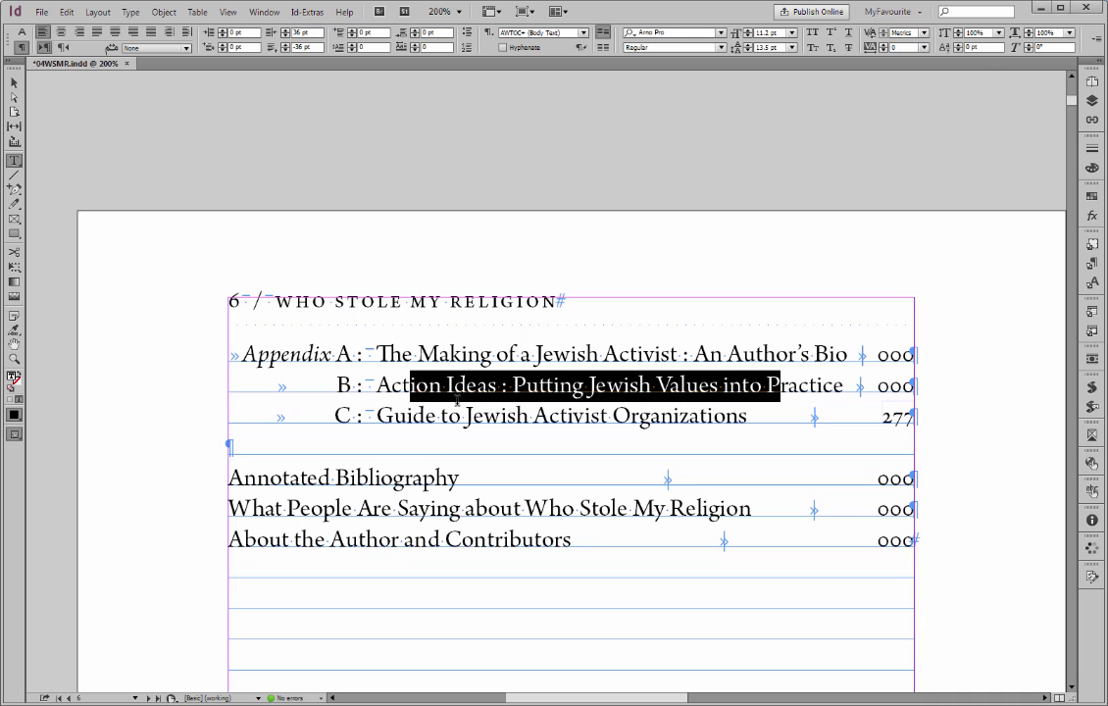
click(415, 388)
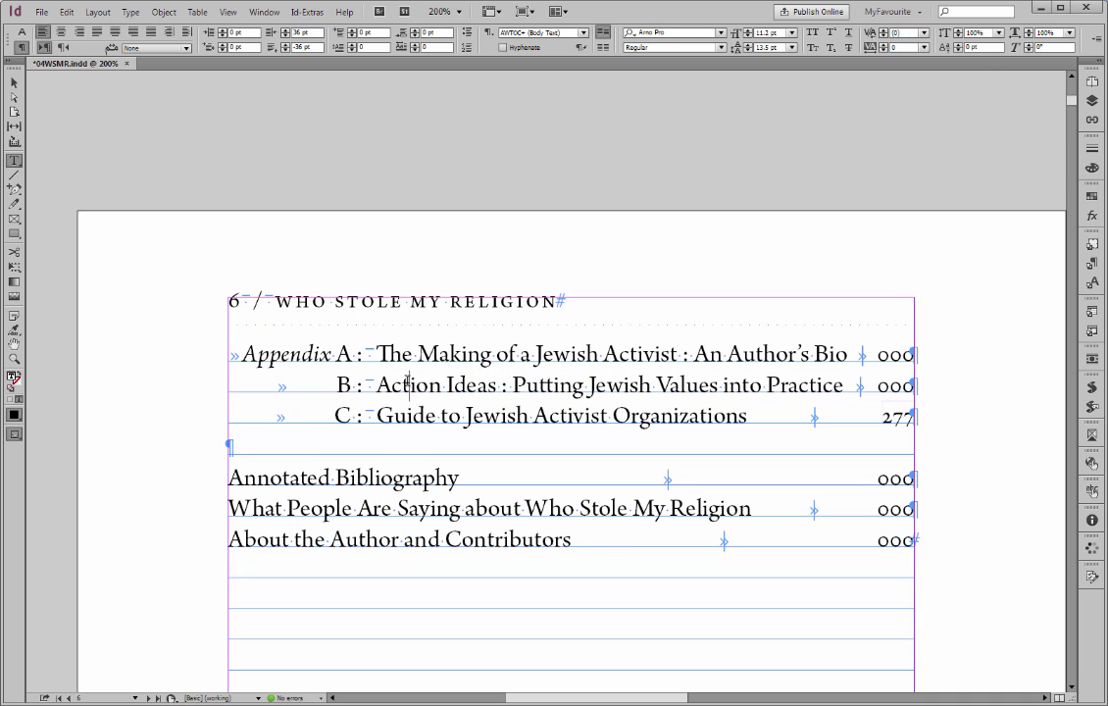
drag(412, 386, 722, 386)
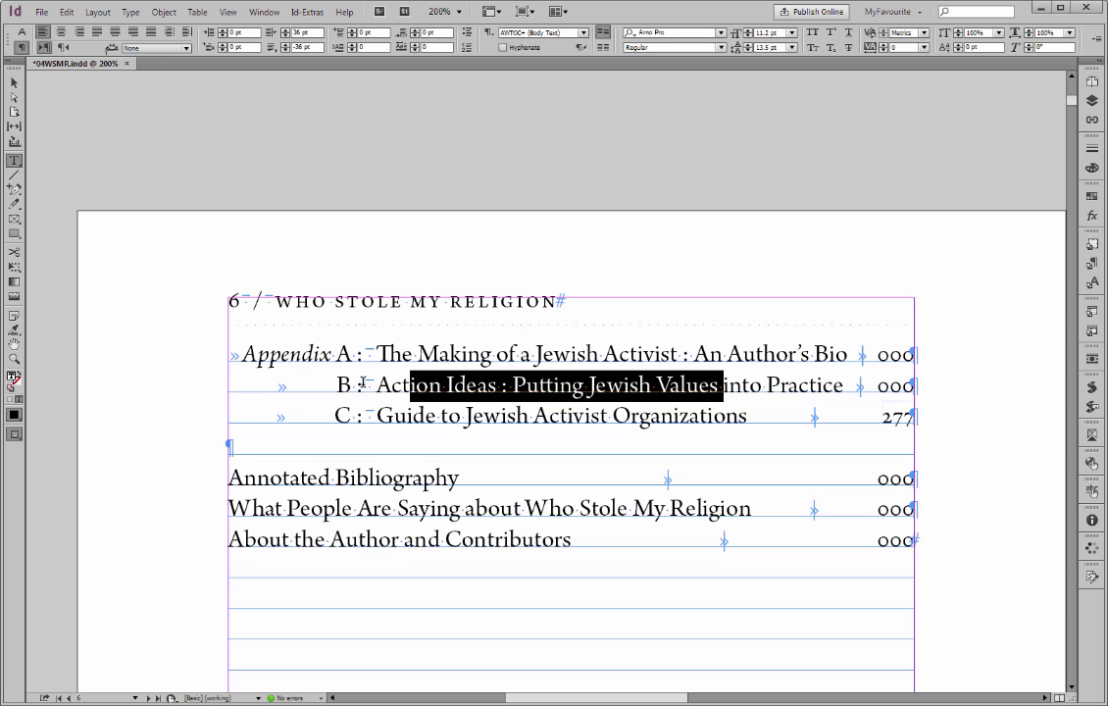
click(860, 385)
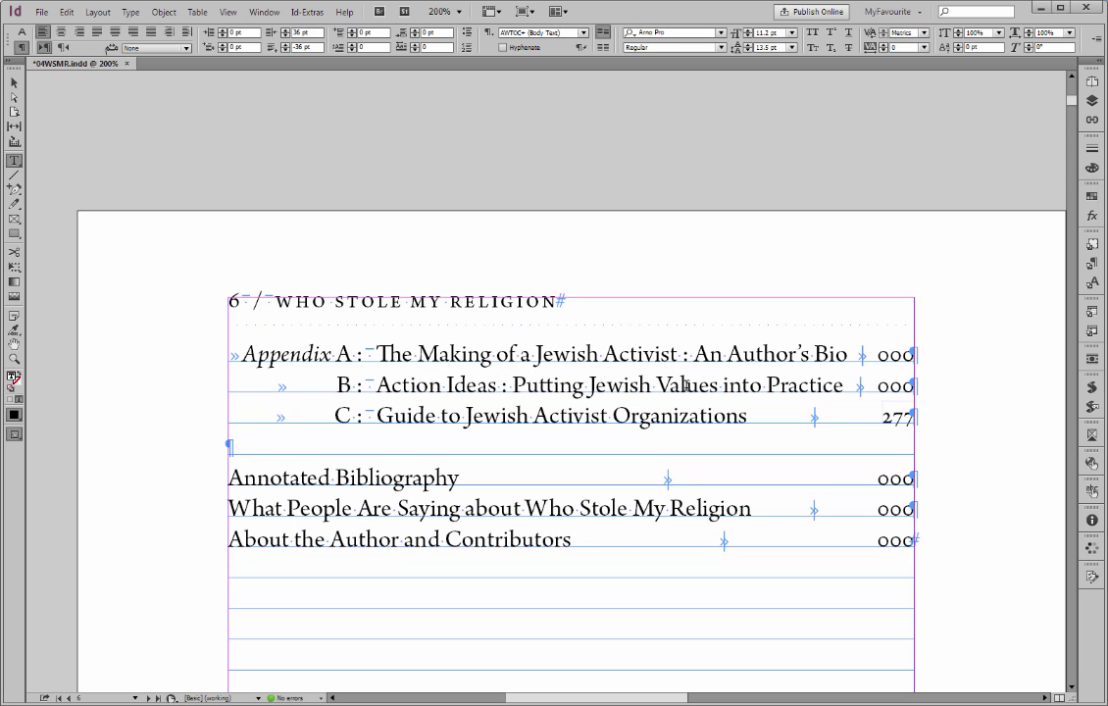
key(ctrl+space)
drag(187, 285, 933, 446)
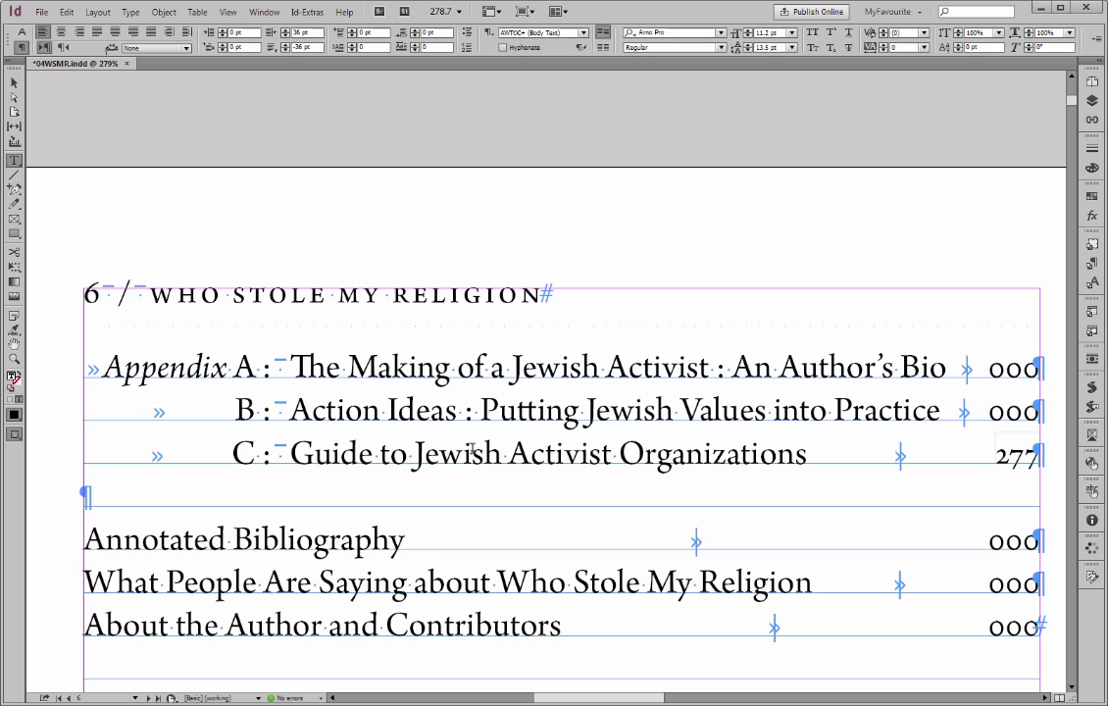
Step: Select 'Putting Jewish' in Appendix B and run LiveTOC so it shows page 273
double_click(535, 411)
drag(537, 412, 765, 412)
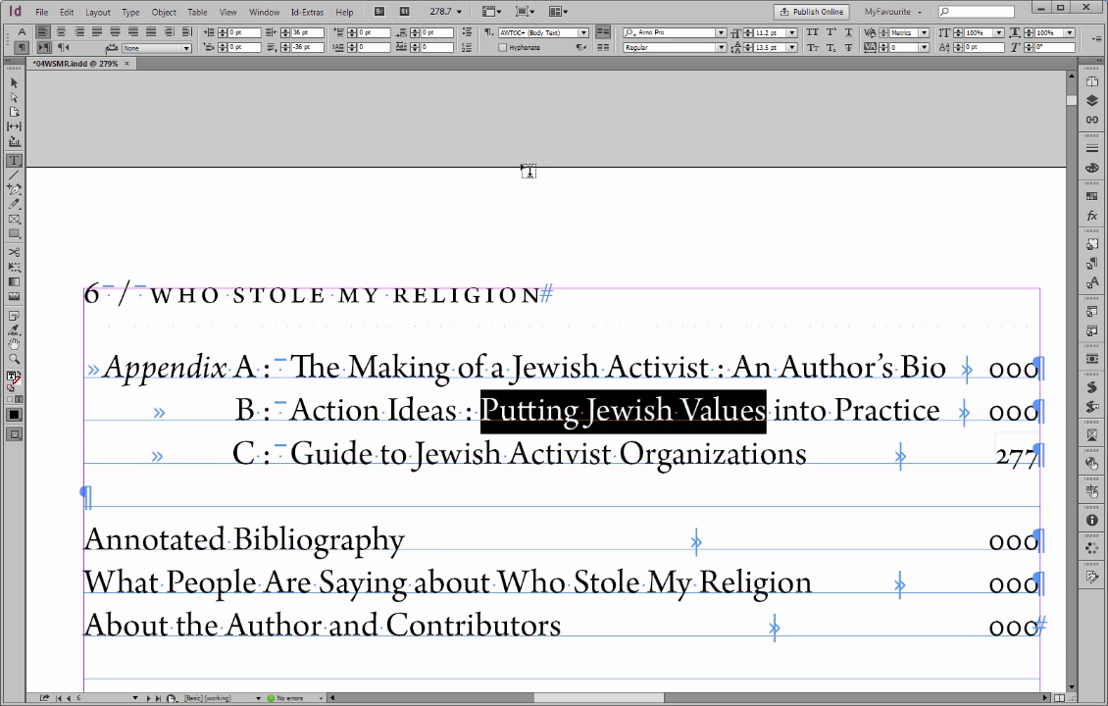
click(307, 12)
click(329, 89)
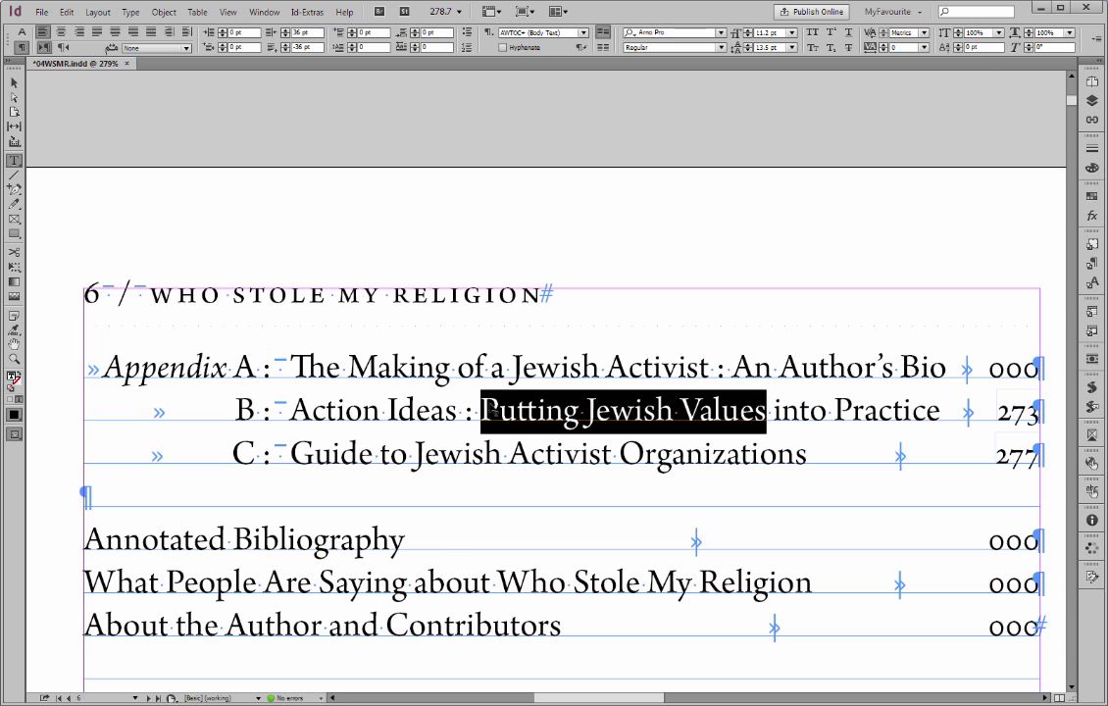
click(488, 410)
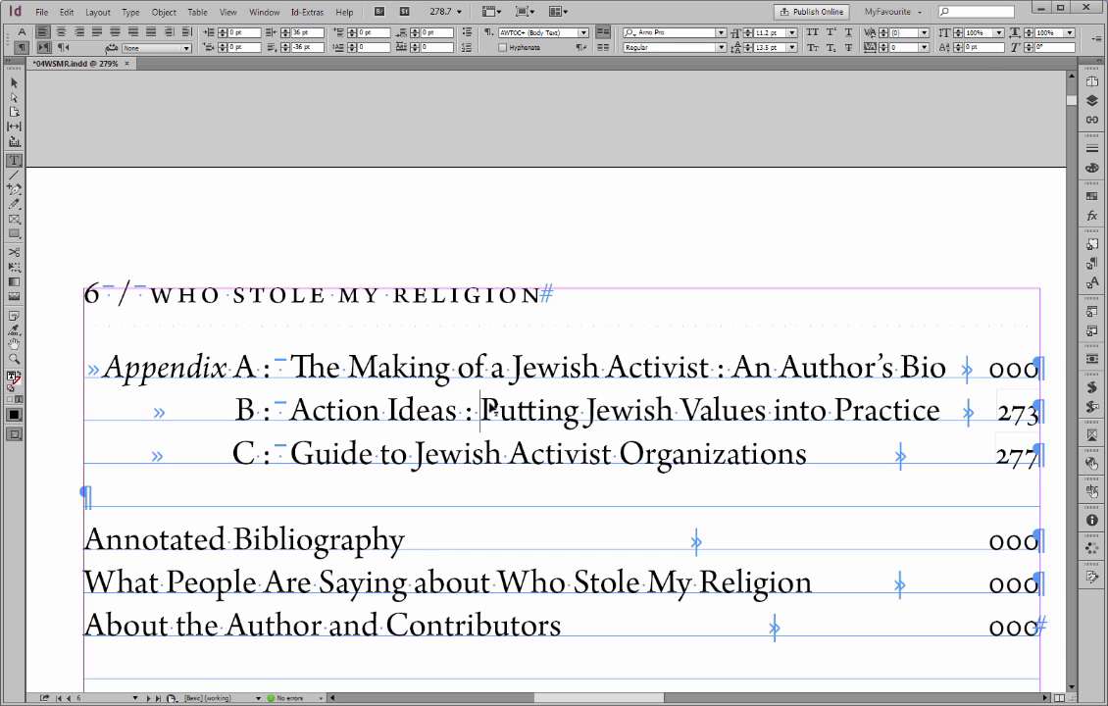
Step: Reselect parts of the Appendix B title and place the caret after 'Ideas' before the colon
key(Left)
key(Left)
key(Left)
key(shift+Right)
drag(496, 410, 605, 410)
click(531, 412)
double_click(531, 410)
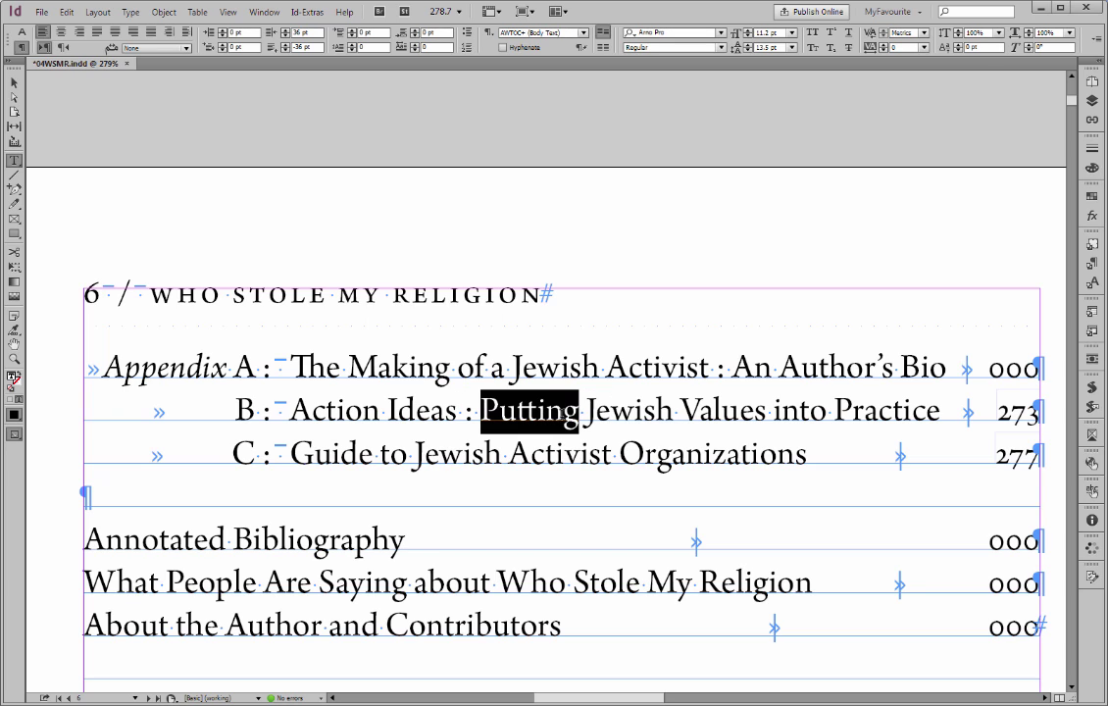
drag(531, 410, 696, 413)
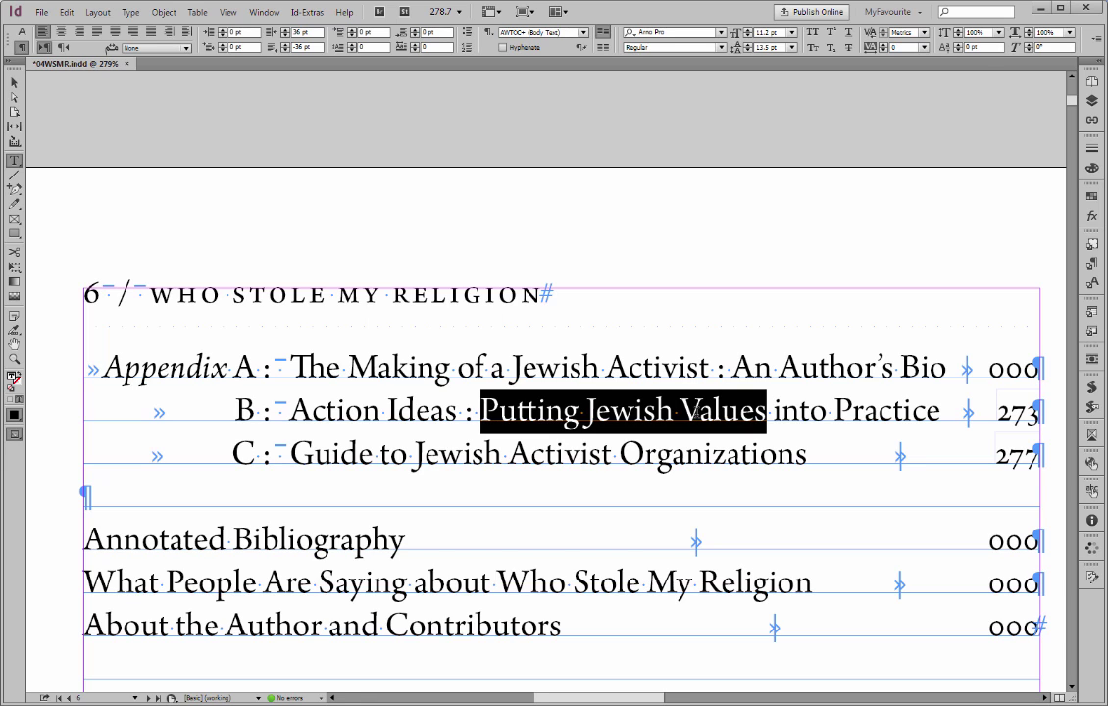
click(456, 397)
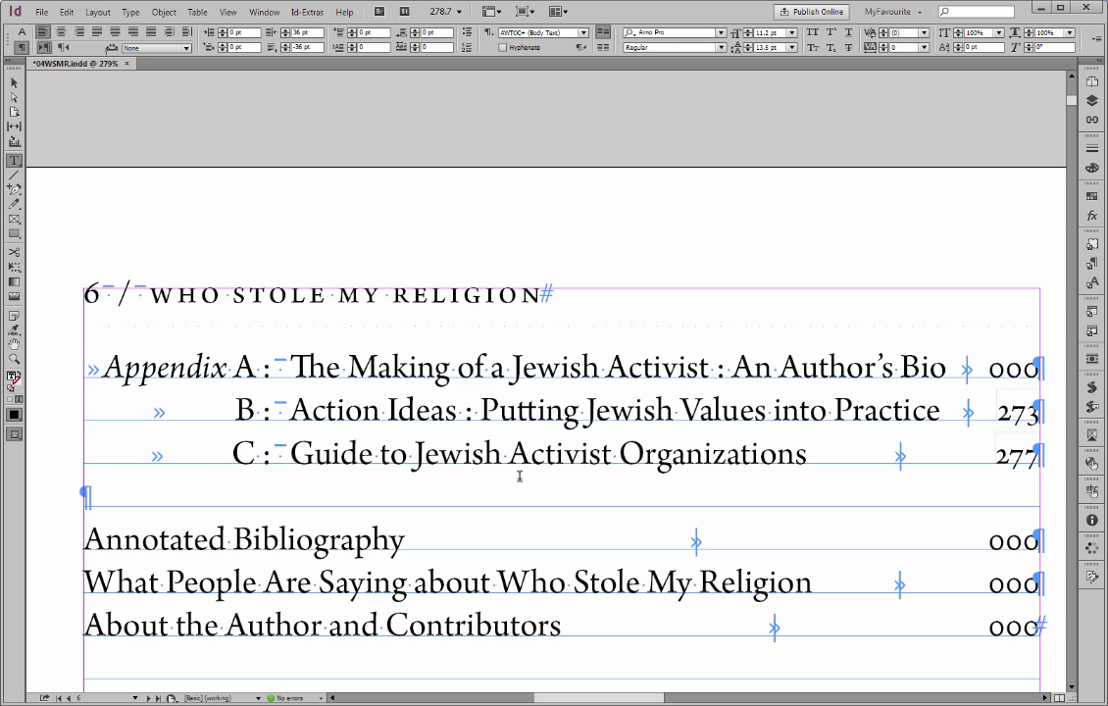
key(ctrl+alt+0)
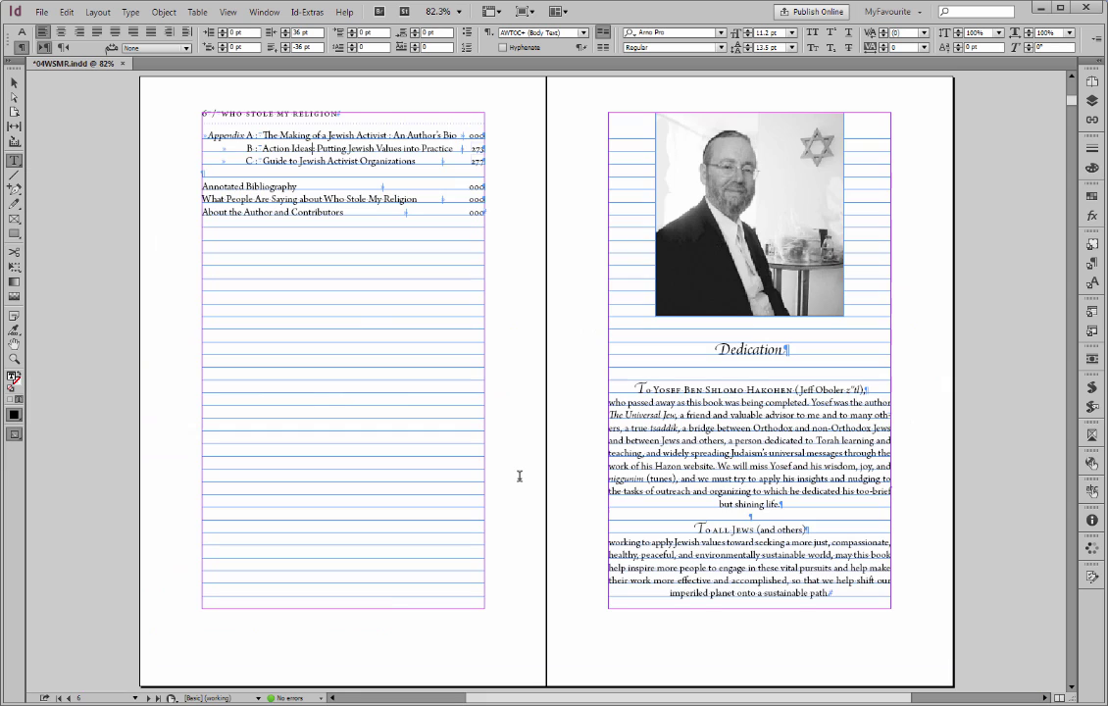
click(520, 477)
key(w)
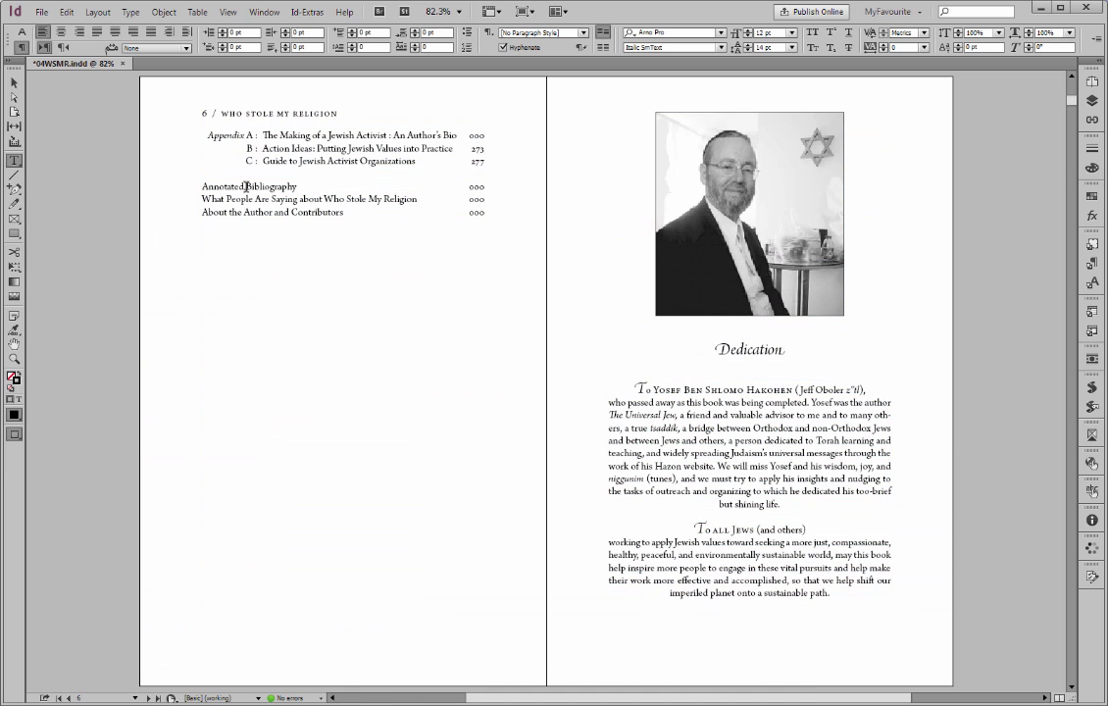
drag(154, 92, 489, 241)
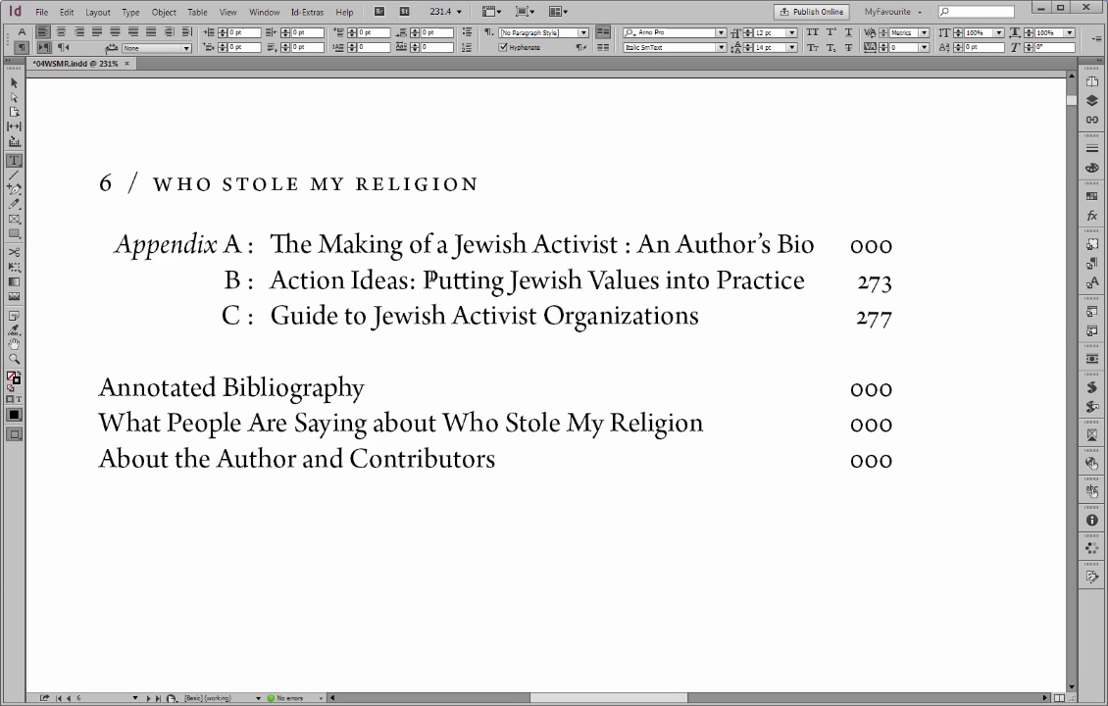
key(w)
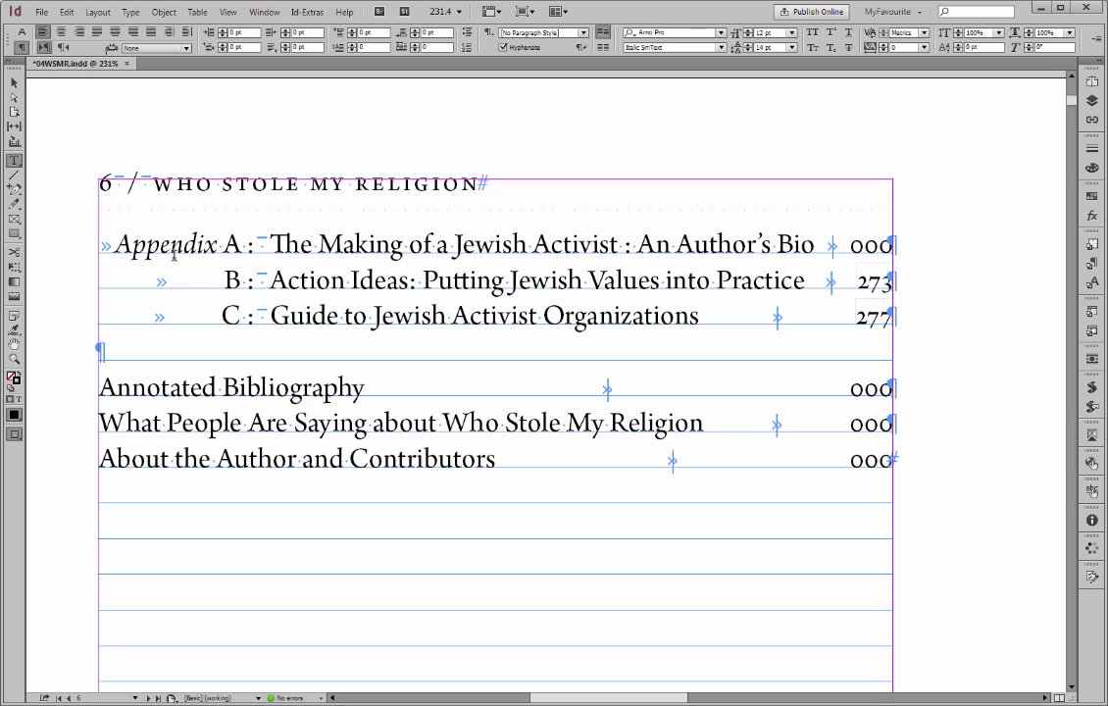
drag(227, 279, 359, 281)
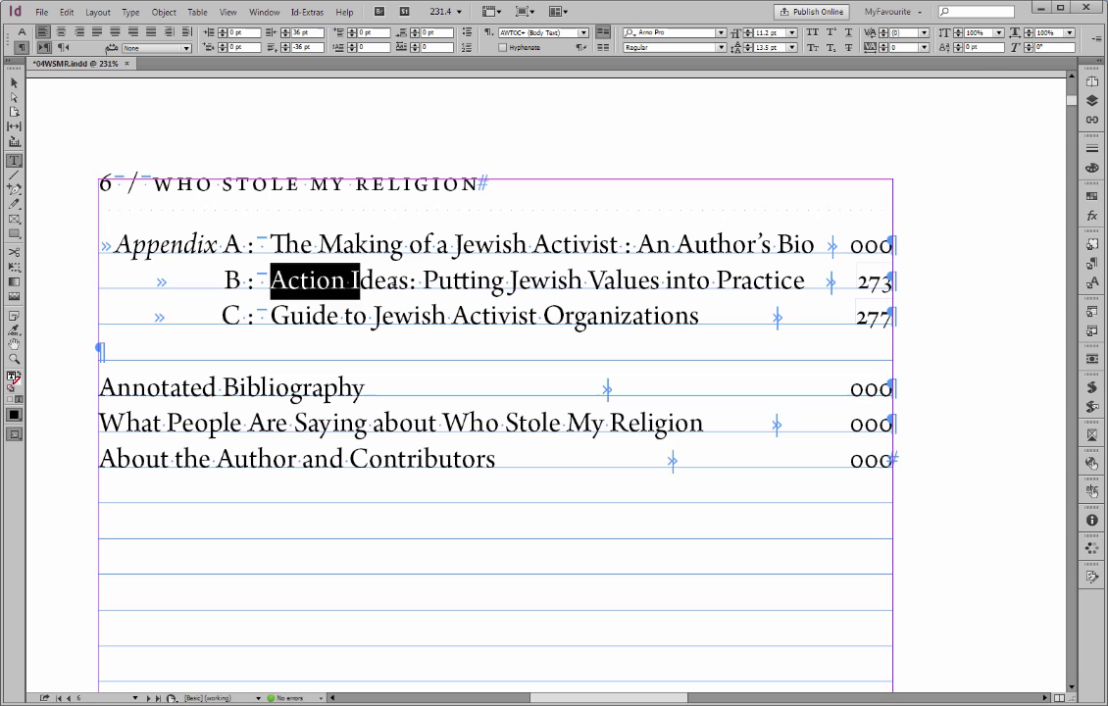
click(331, 245)
double_click(331, 244)
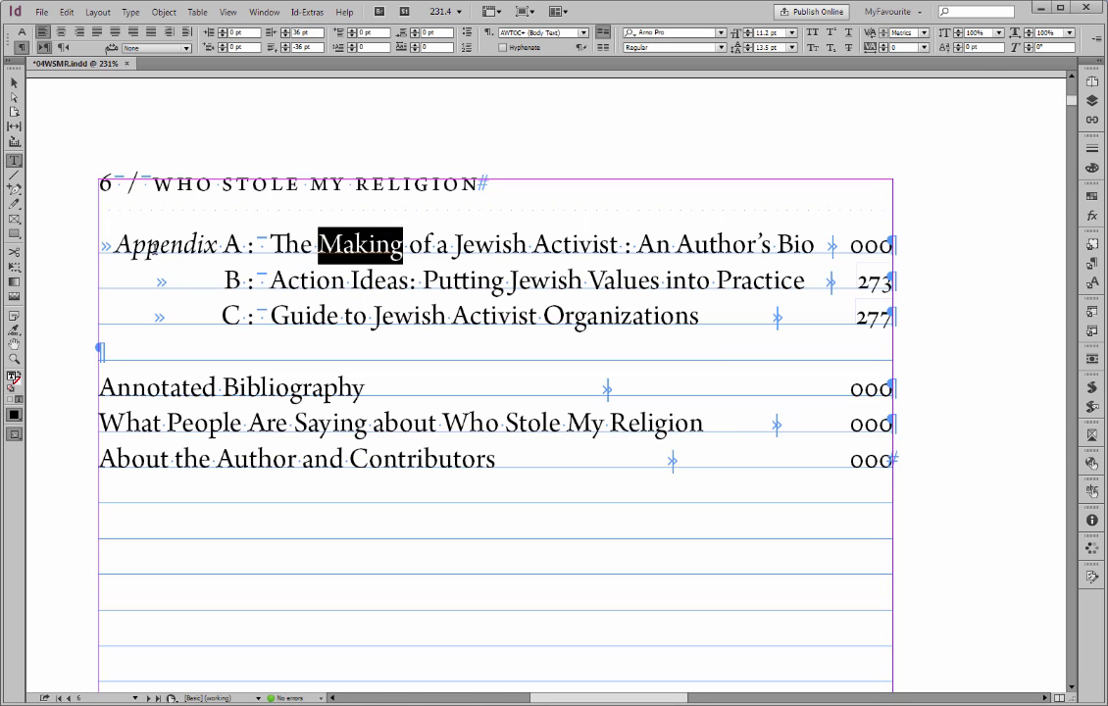
double_click(134, 244)
click(123, 236)
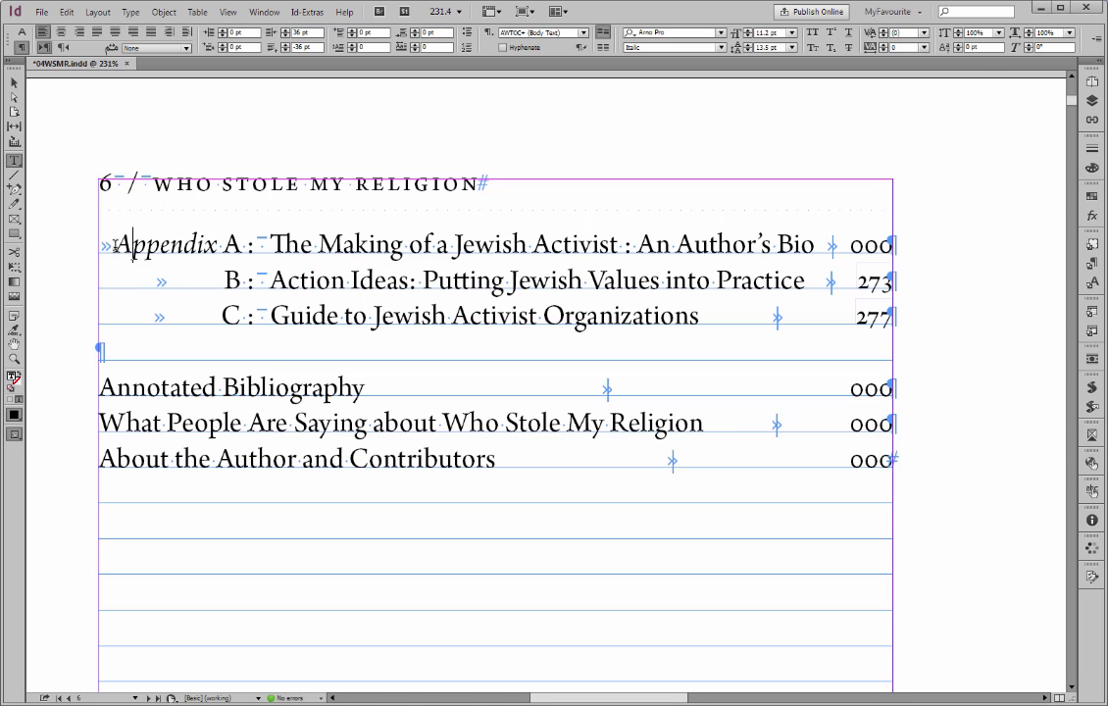
drag(115, 240, 192, 240)
click(199, 241)
double_click(232, 244)
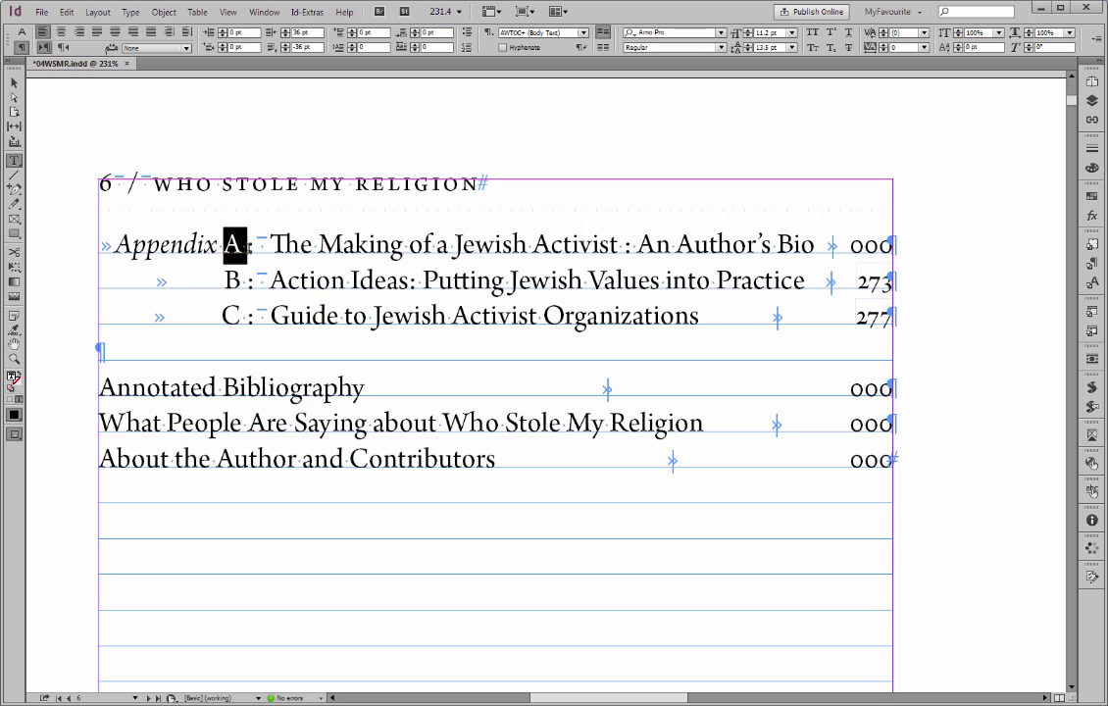
double_click(248, 245)
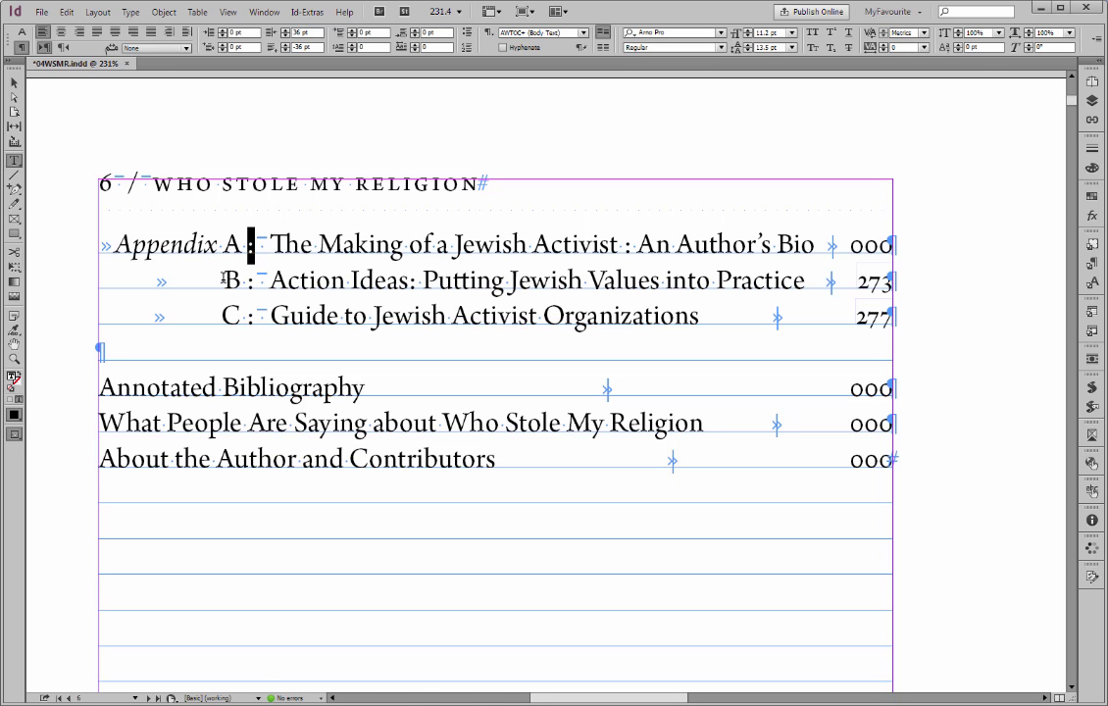
click(312, 244)
triple_click(279, 244)
click(298, 281)
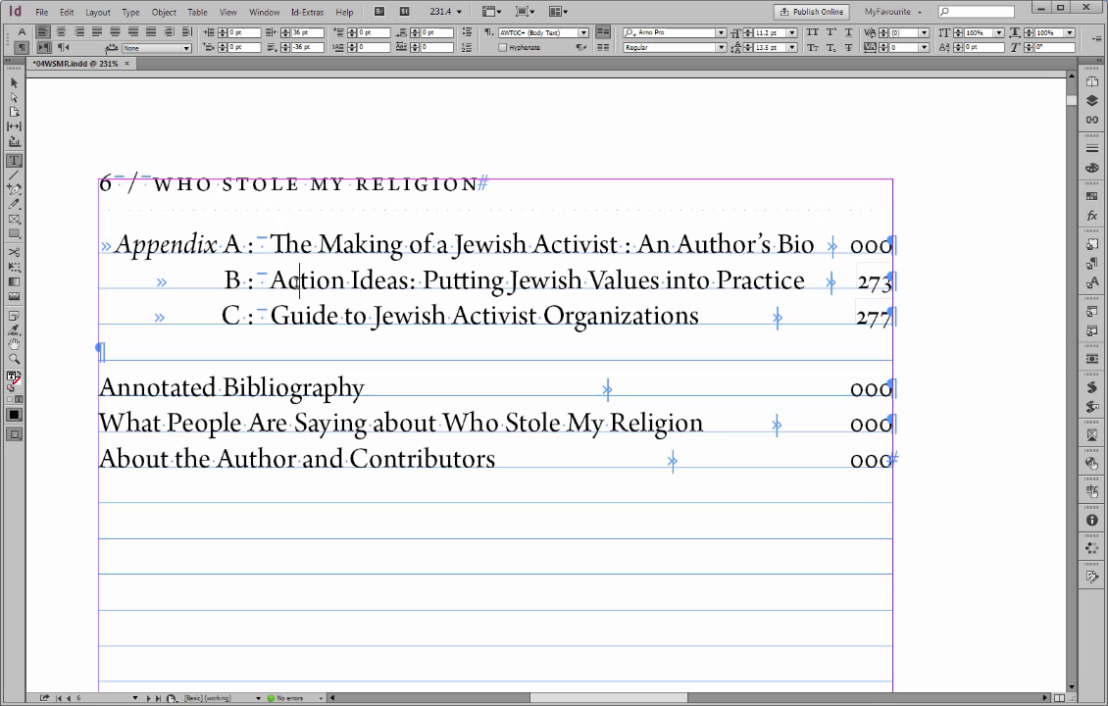
key(ctrl+shift+a)
key(w)
key(w)
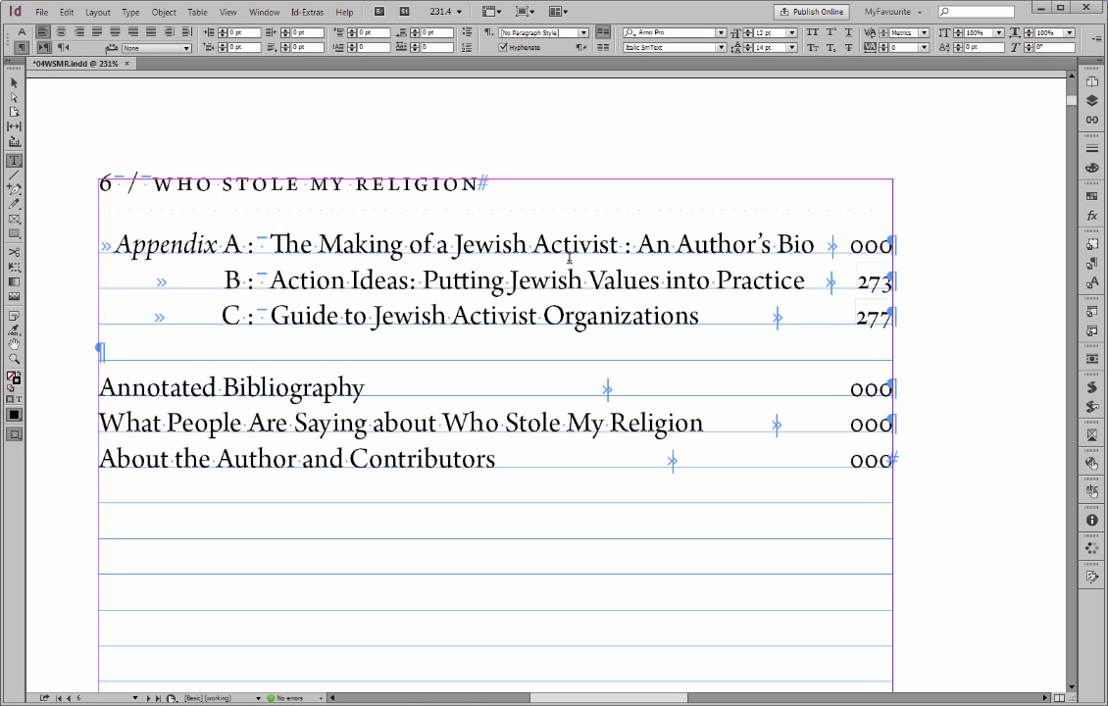
key(w)
click(642, 245)
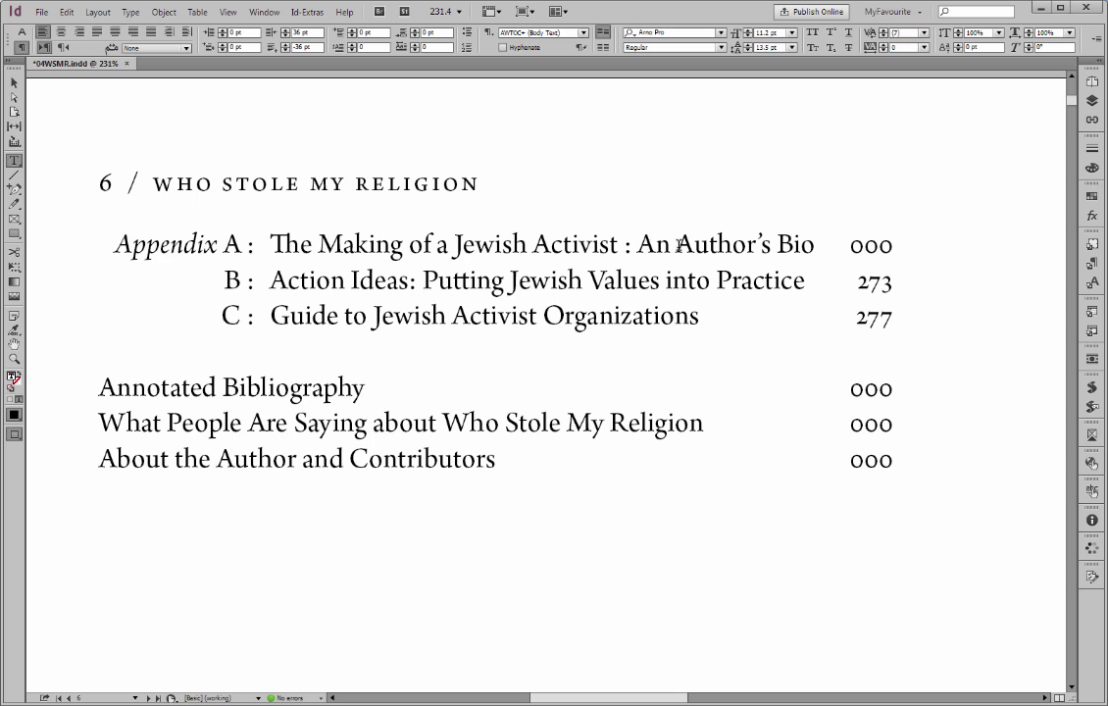
Step: Select 'An Author's' in Appendix A and run livetoc from Quick Apply, giving page 258
drag(638, 245, 815, 245)
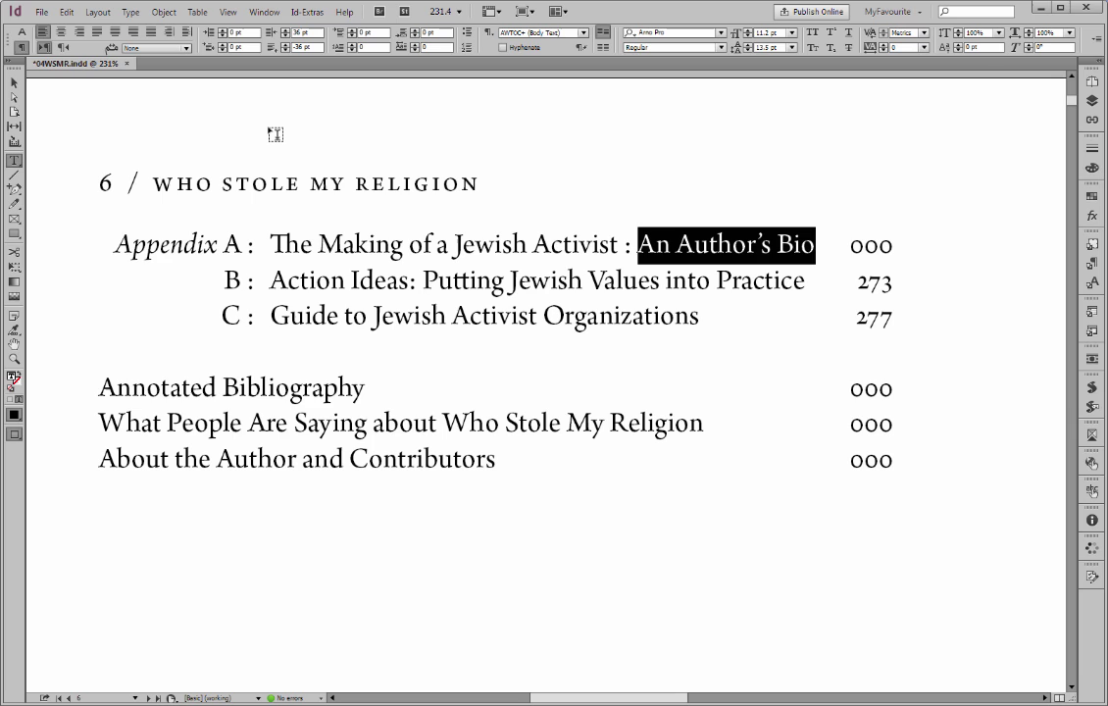
key(ctrl+Return)
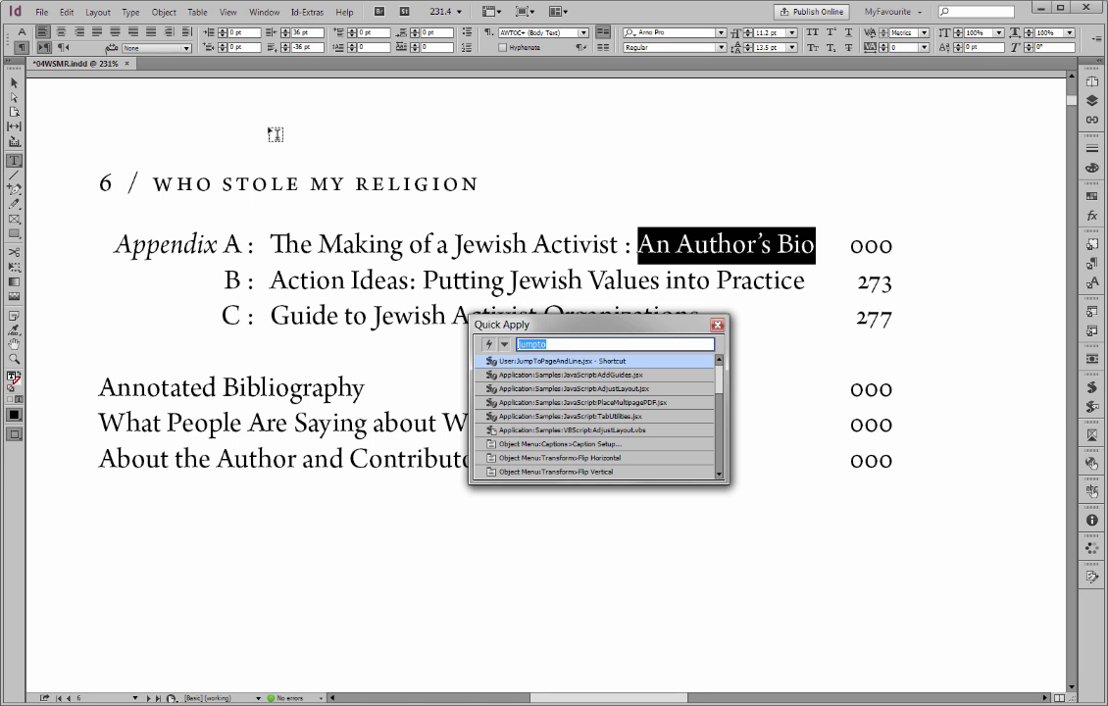
text(livetoc)
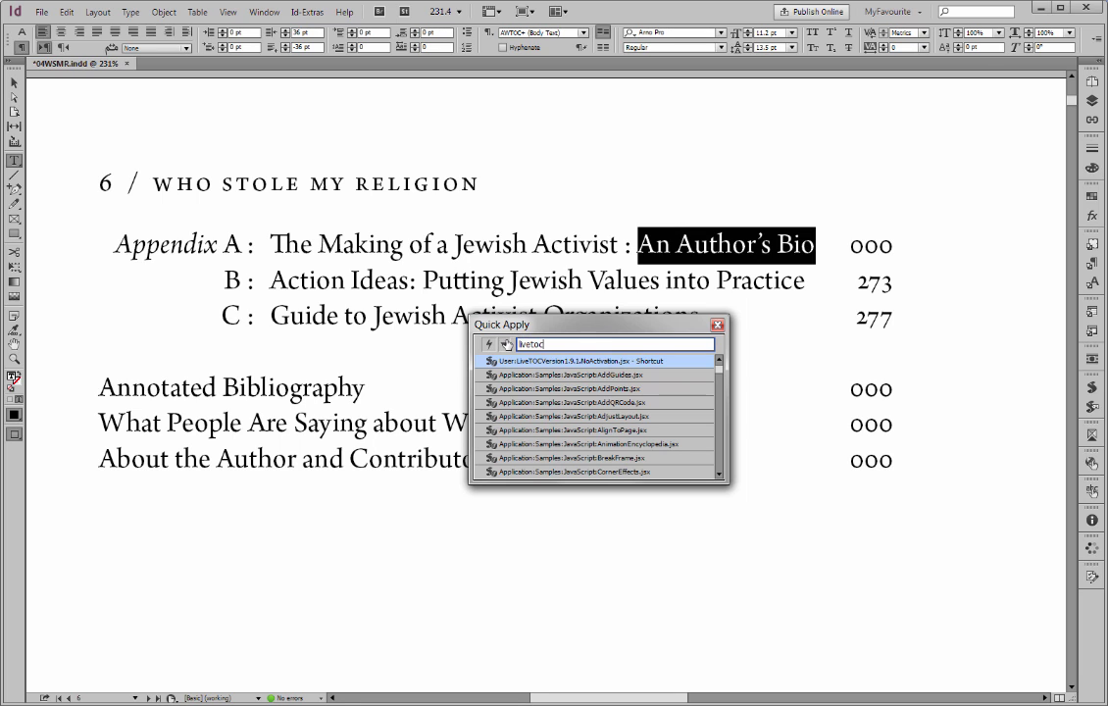
click(504, 344)
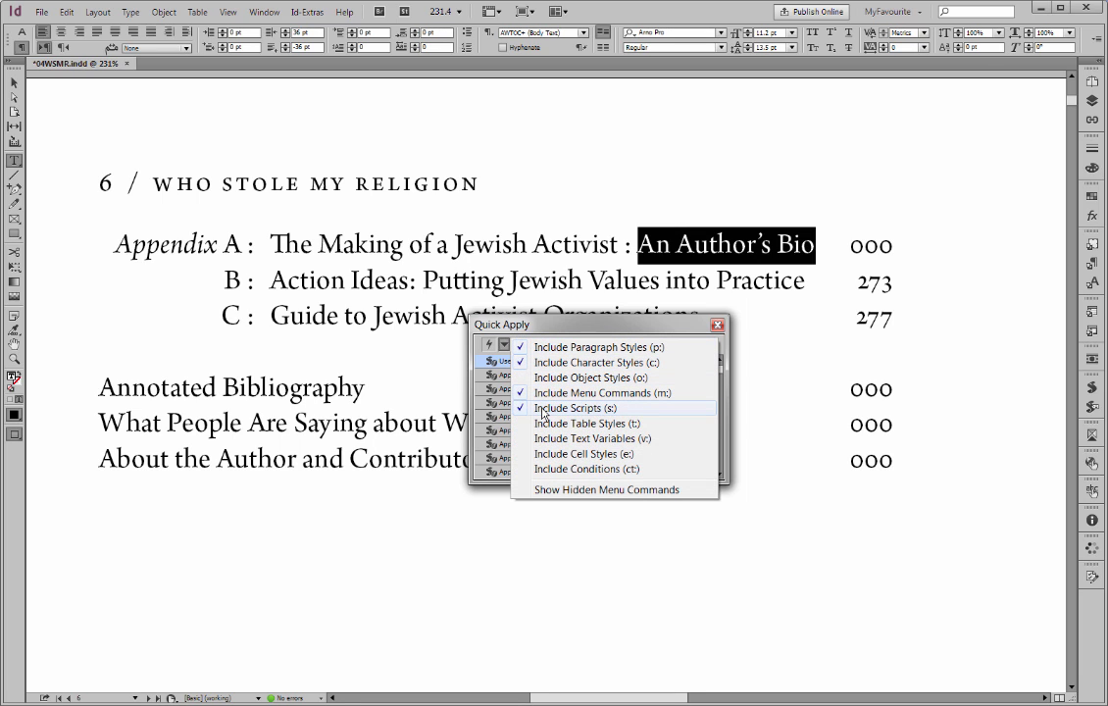
click(527, 326)
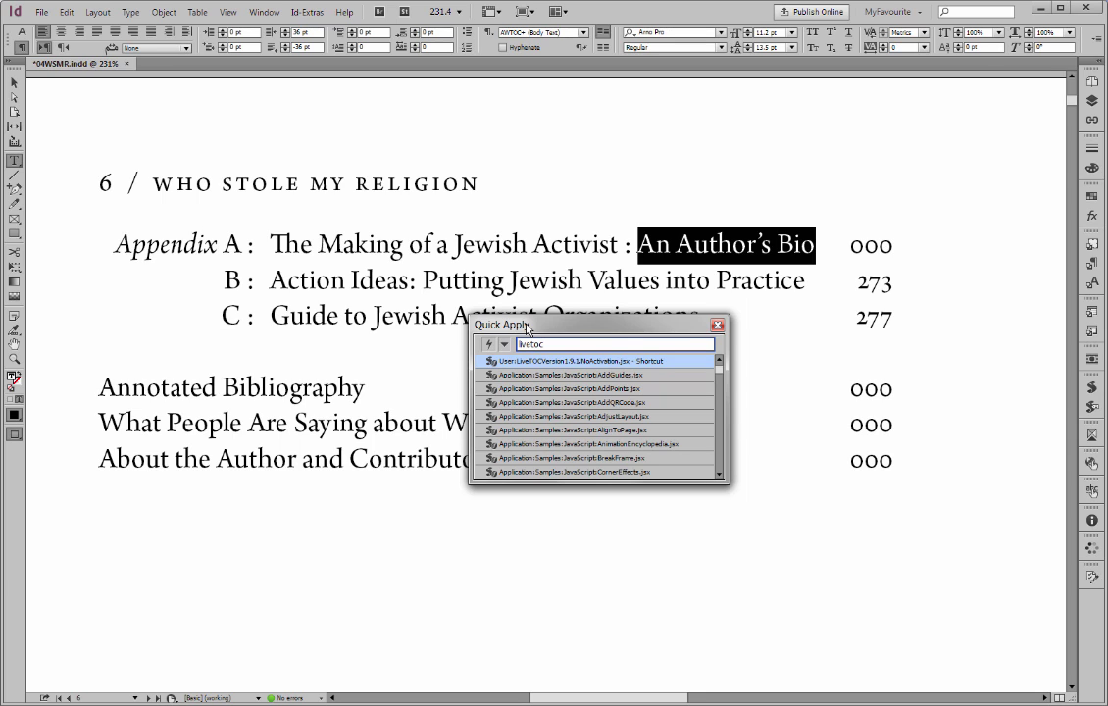
key(Return)
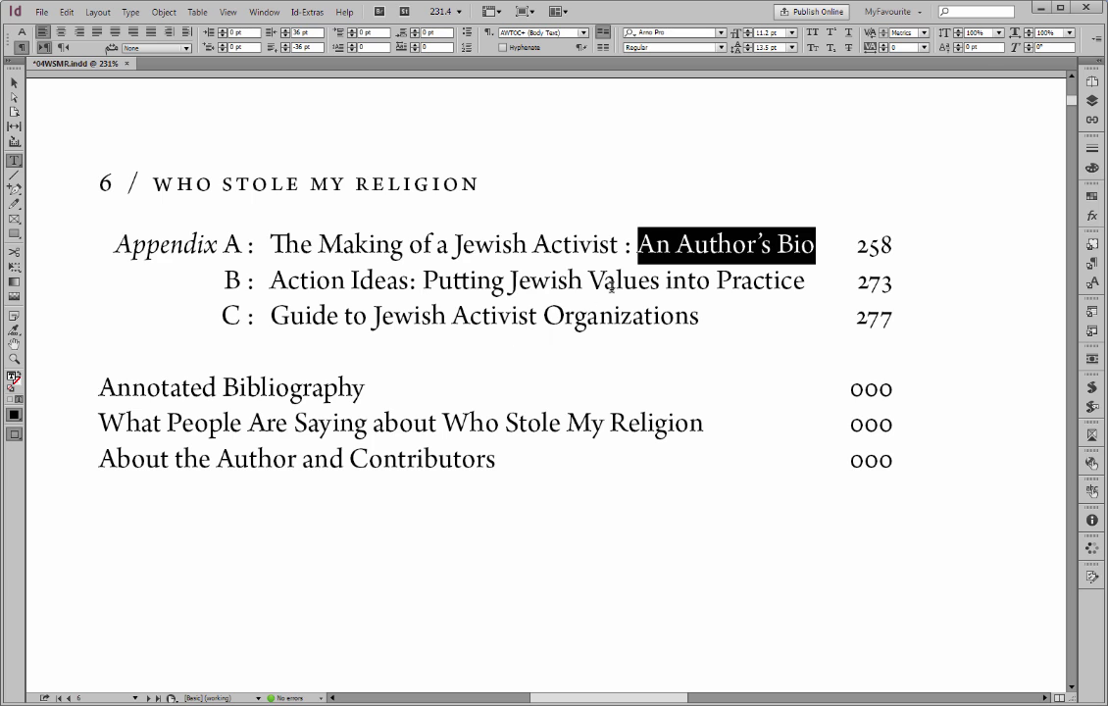
click(655, 245)
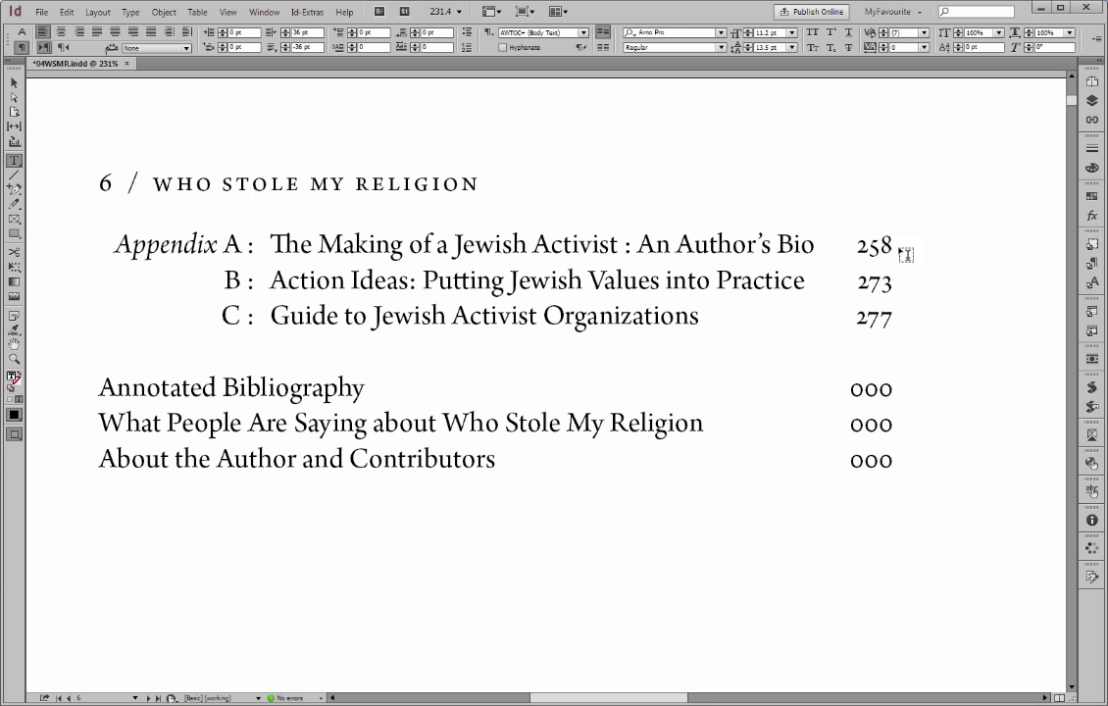
drag(639, 245, 782, 247)
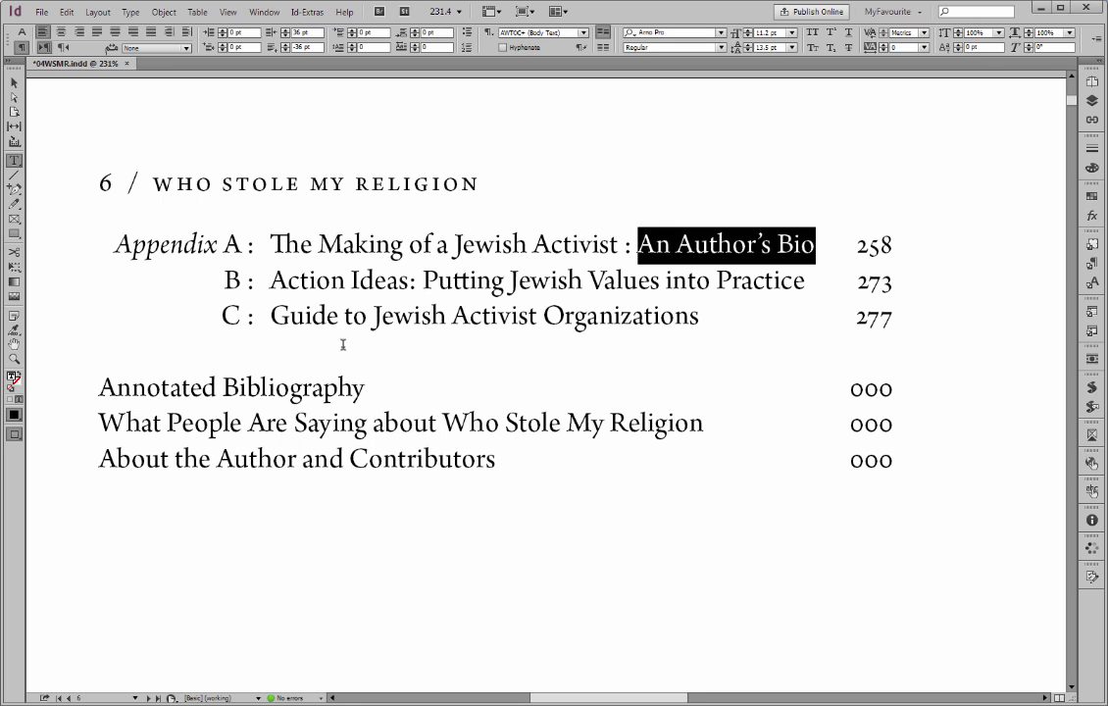
Step: Back on the Contents spread, select 'Who Stole My Religion?' and run LiveTOC via Quick Apply
click(387, 283)
key(ctrl+alt+0)
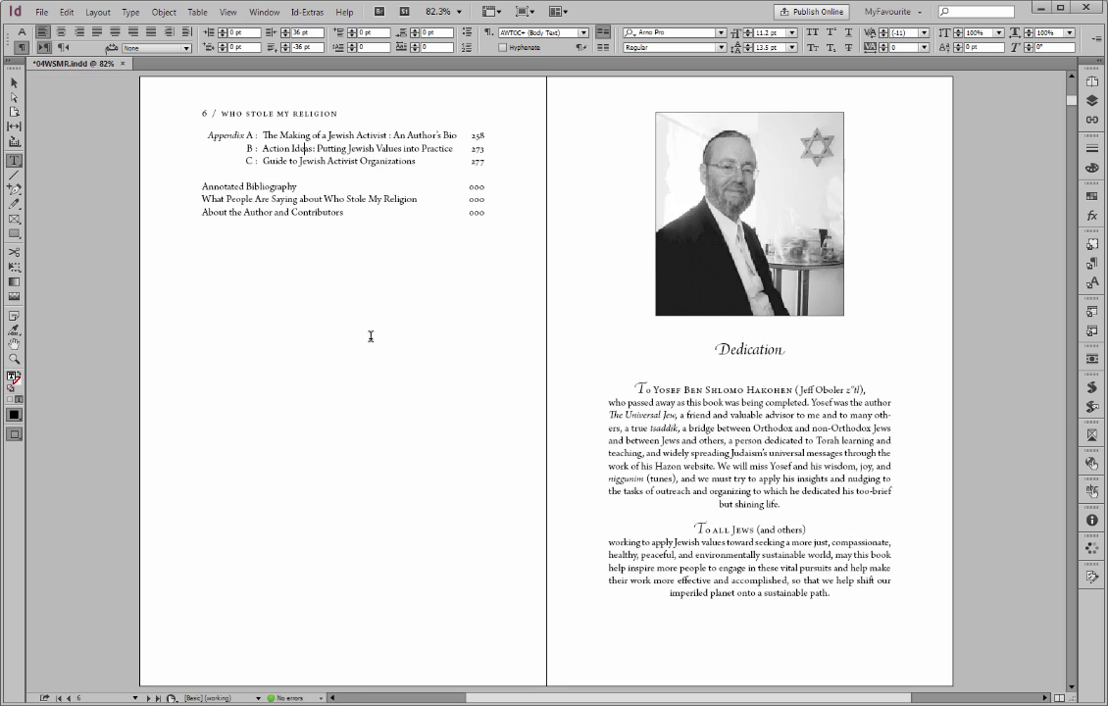
key(alt+Page_Up)
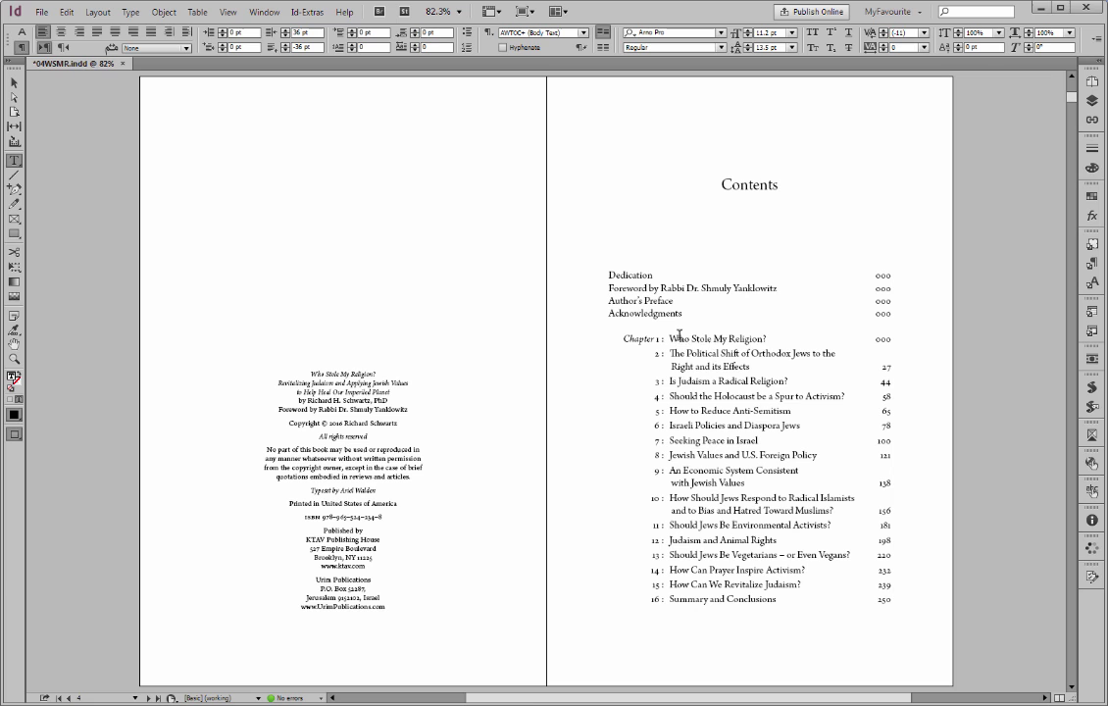
drag(669, 338, 764, 338)
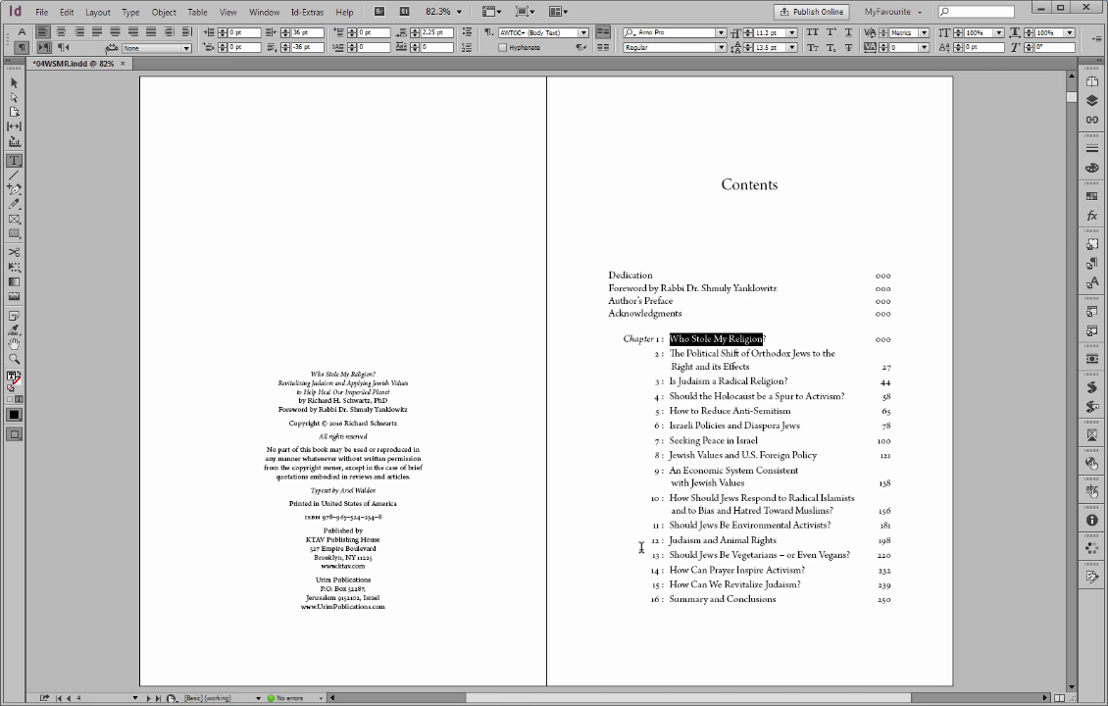
key(ctrl+Return)
key(Return)
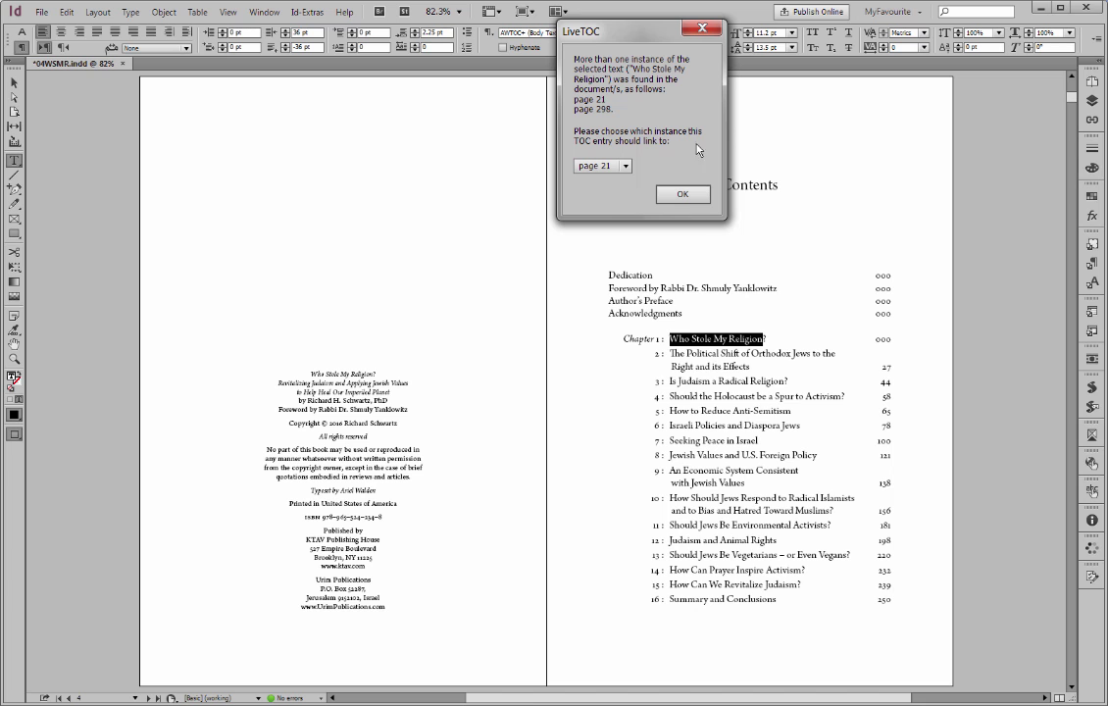
Step: Keep the page 21 instance in the LiveTOC prompt and confirm, so Chapter 1 reads 21
drag(572, 31, 555, 373)
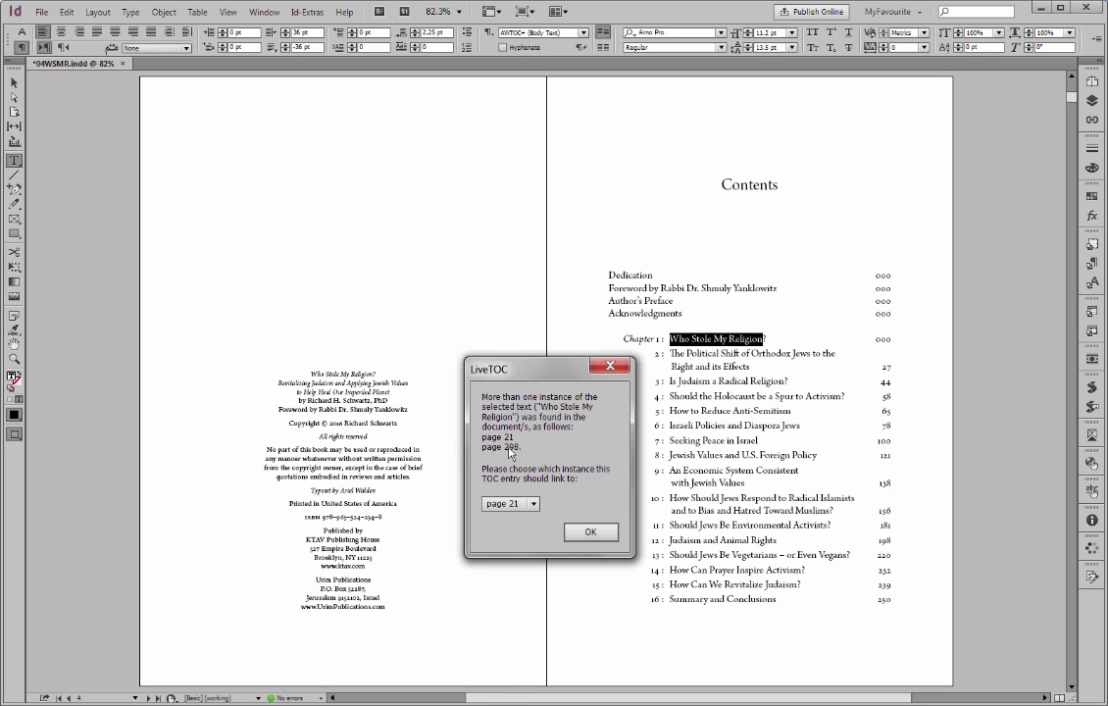
click(509, 504)
click(510, 510)
click(505, 515)
click(506, 517)
click(509, 506)
click(507, 517)
click(586, 530)
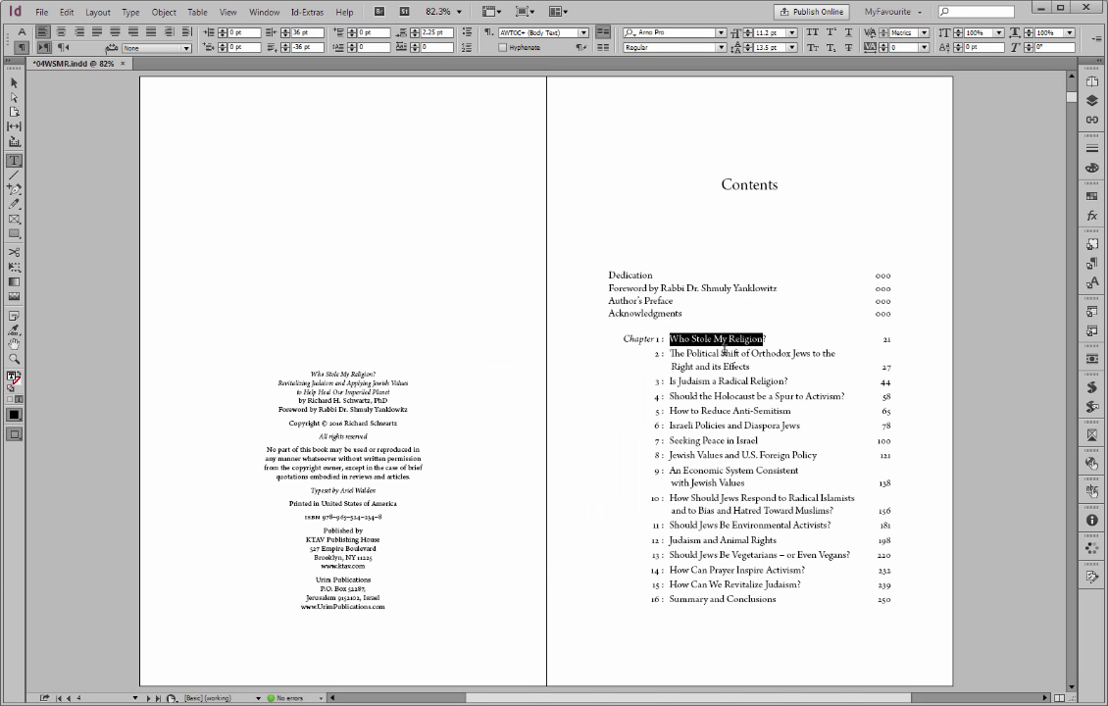
click(722, 383)
key(ctrl+j)
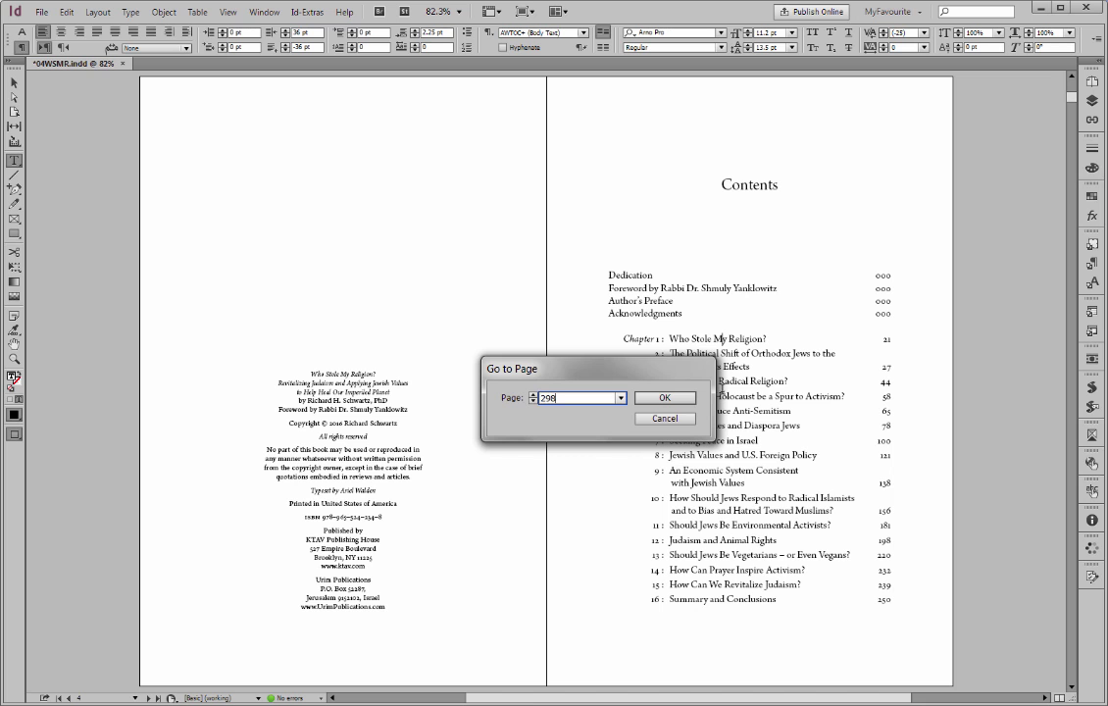
text(298)
key(Return)
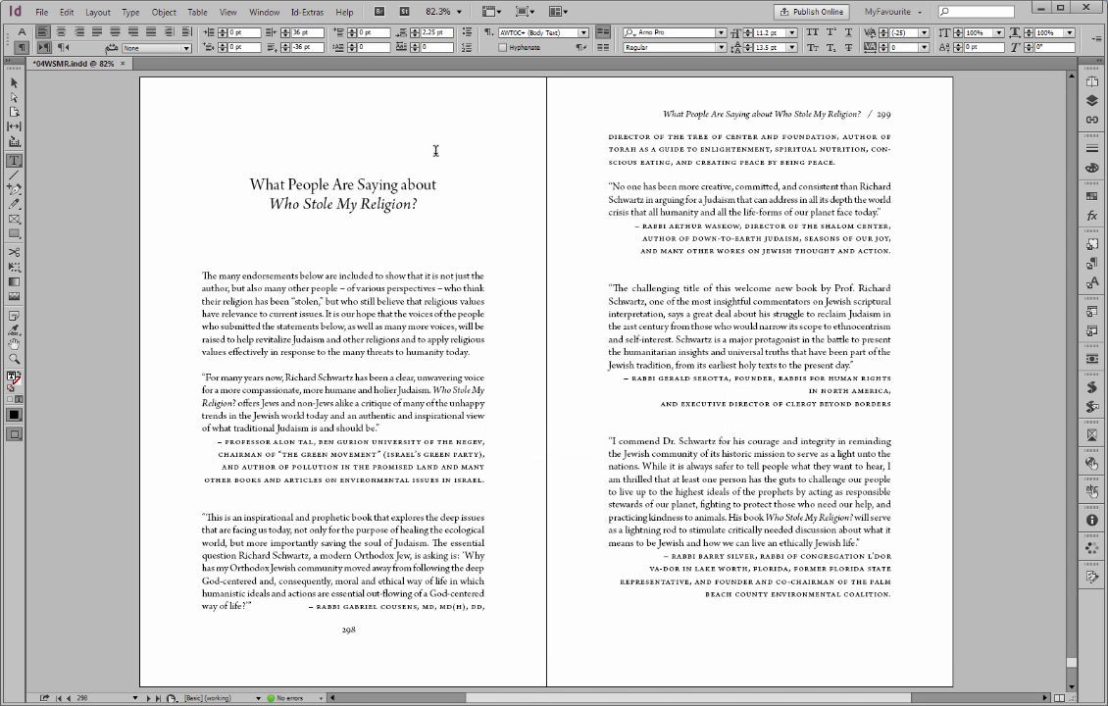
click(294, 207)
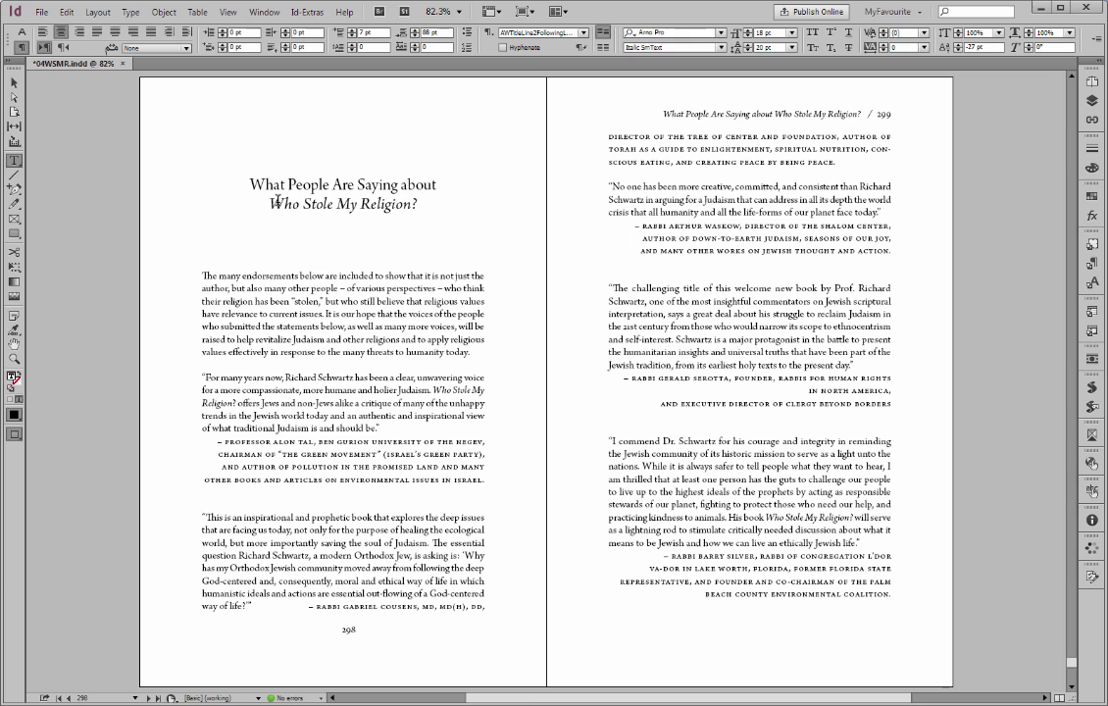
drag(269, 185, 301, 184)
click(285, 184)
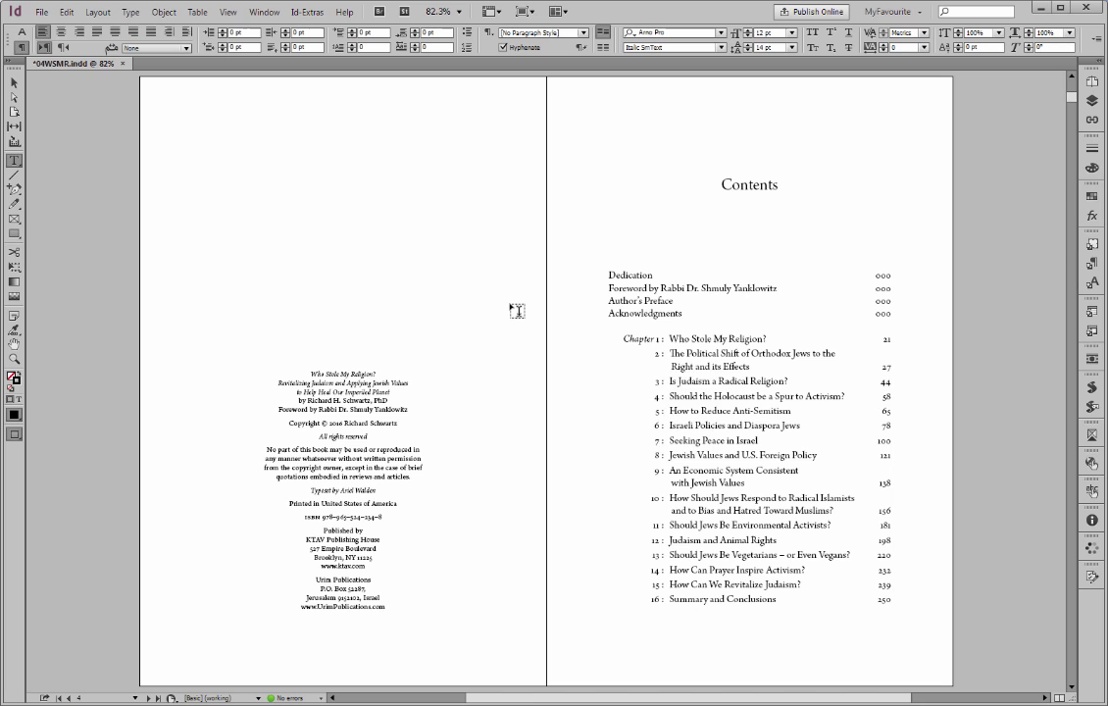
key(ctrl+j)
key(Return)
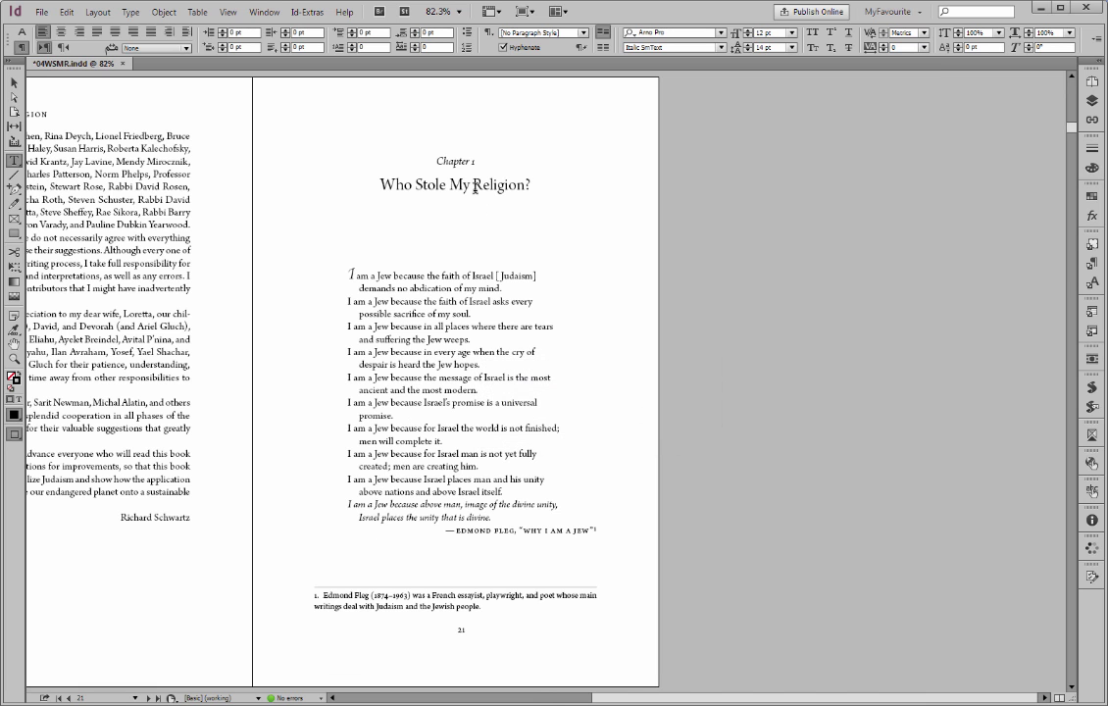
key(ctrl+Page_Up)
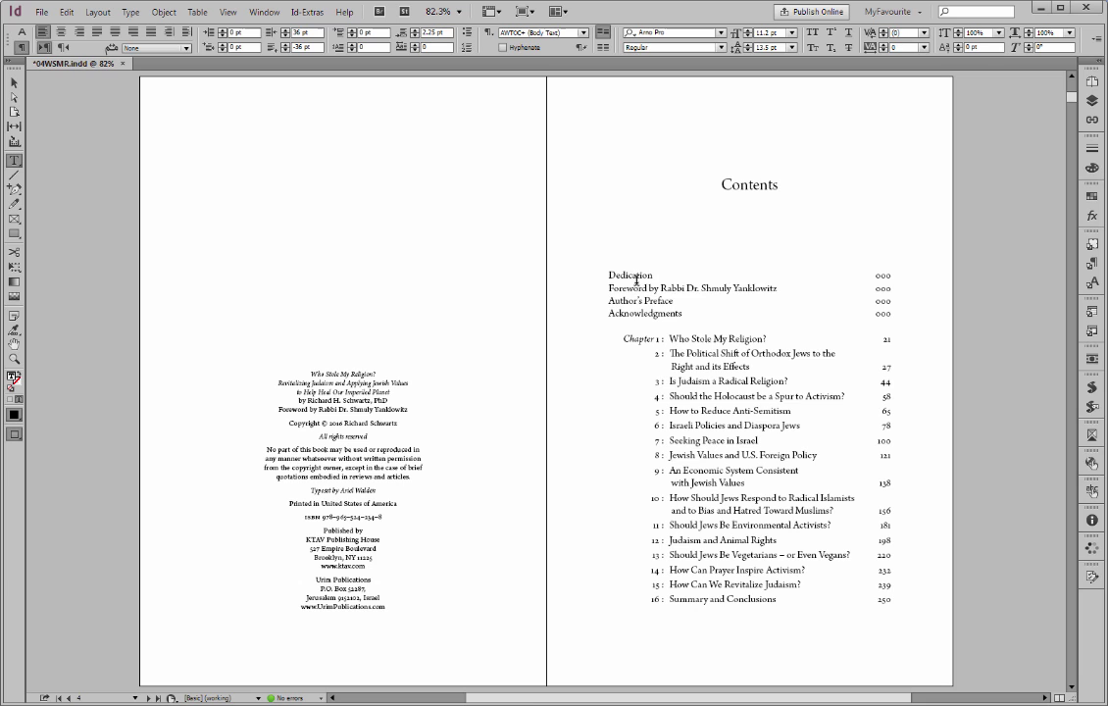
Step: Clear the text selection and run livetoc via Quick Apply to open its preferences
drag(634, 276, 634, 314)
click(654, 313)
click(567, 288)
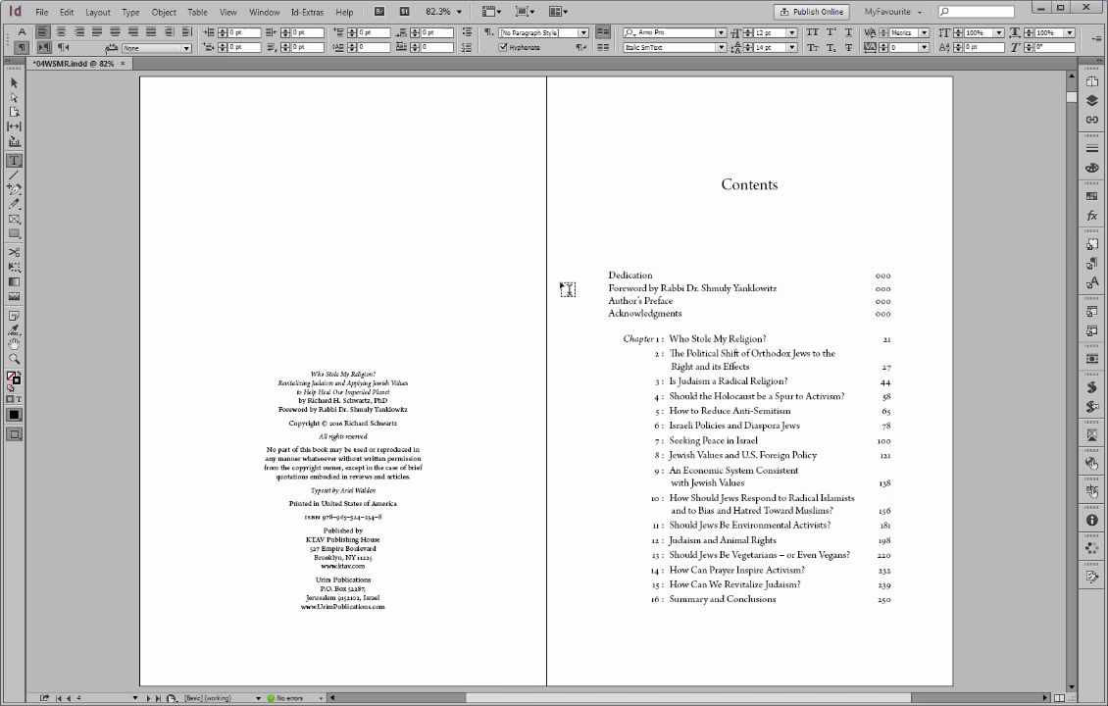
key(ctrl+Return)
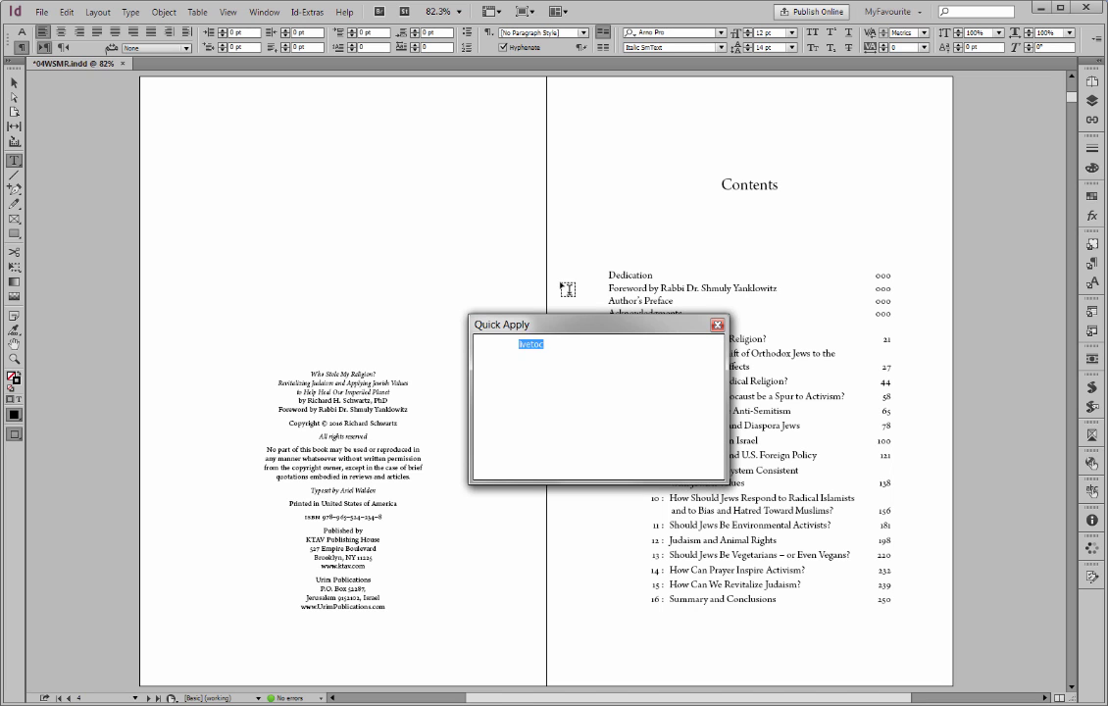
text(livetoc)
key(Return)
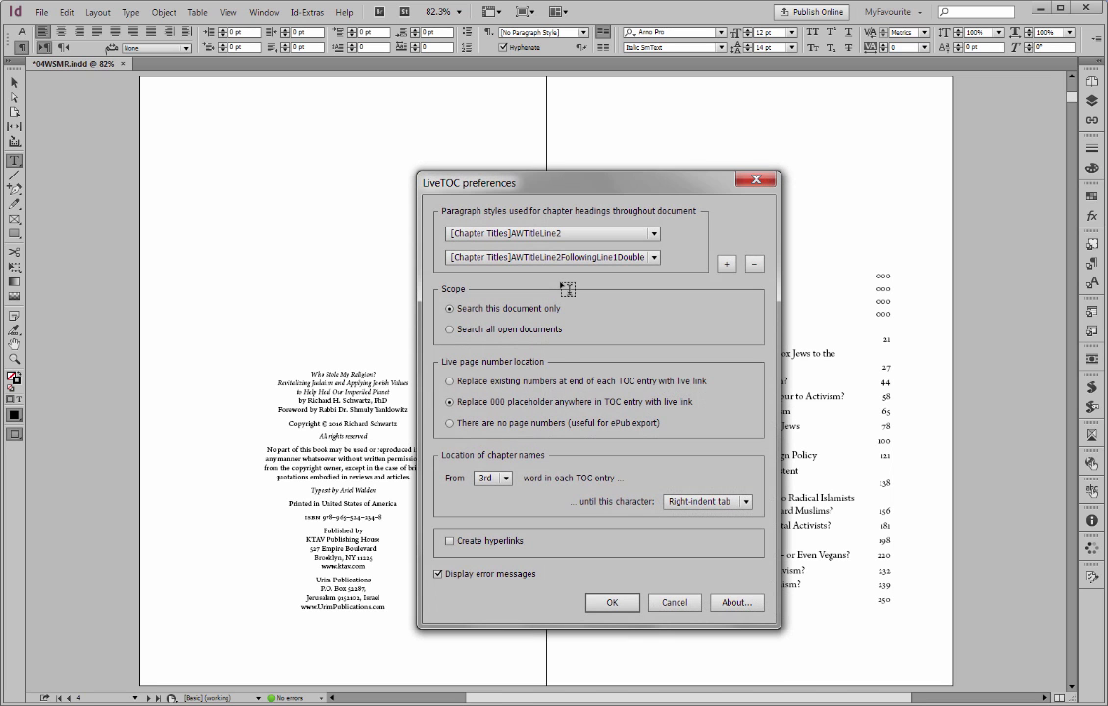
Step: Set the 'From' option to the 1st word and confirm the LiveTOC preferences
drag(641, 187, 437, 163)
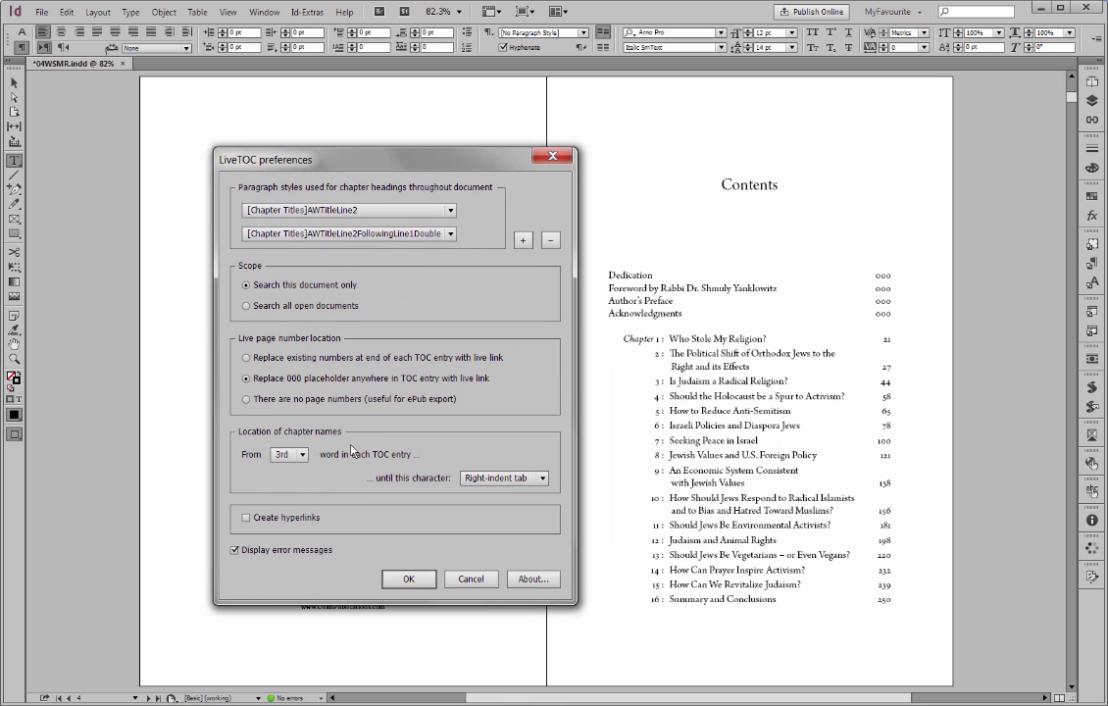
click(301, 455)
click(293, 472)
click(409, 579)
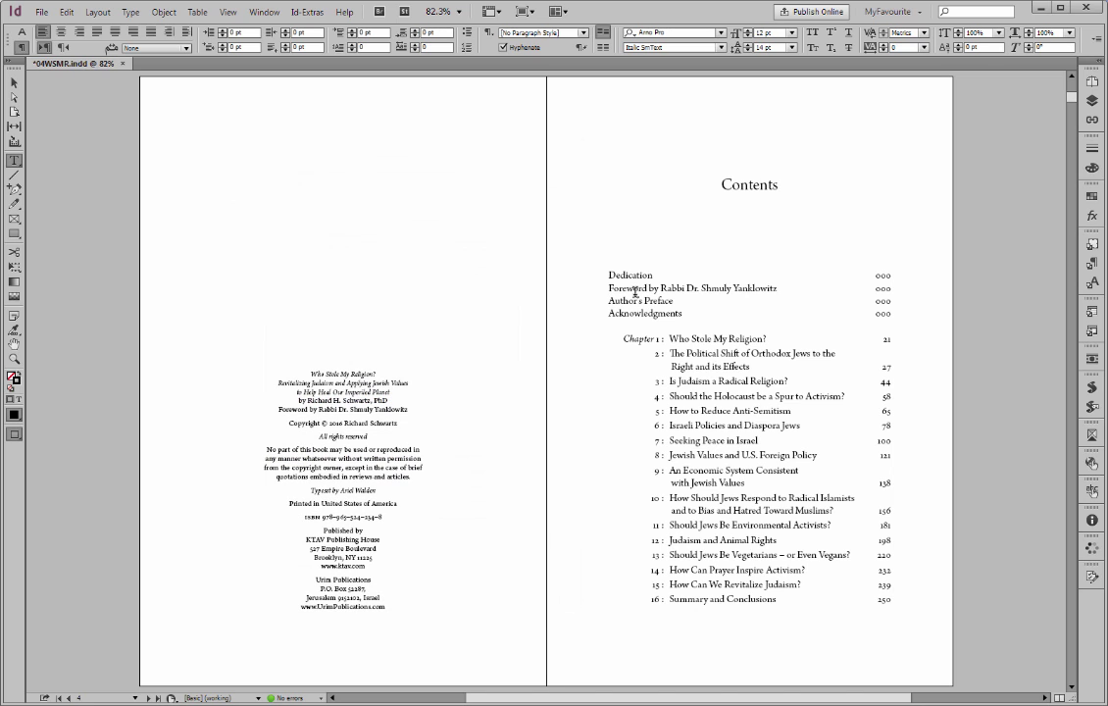
Step: Number the Foreword through Acknowledgments and Dedication entries with LiveTOC (7, 9, 11, 18)
drag(635, 290, 635, 314)
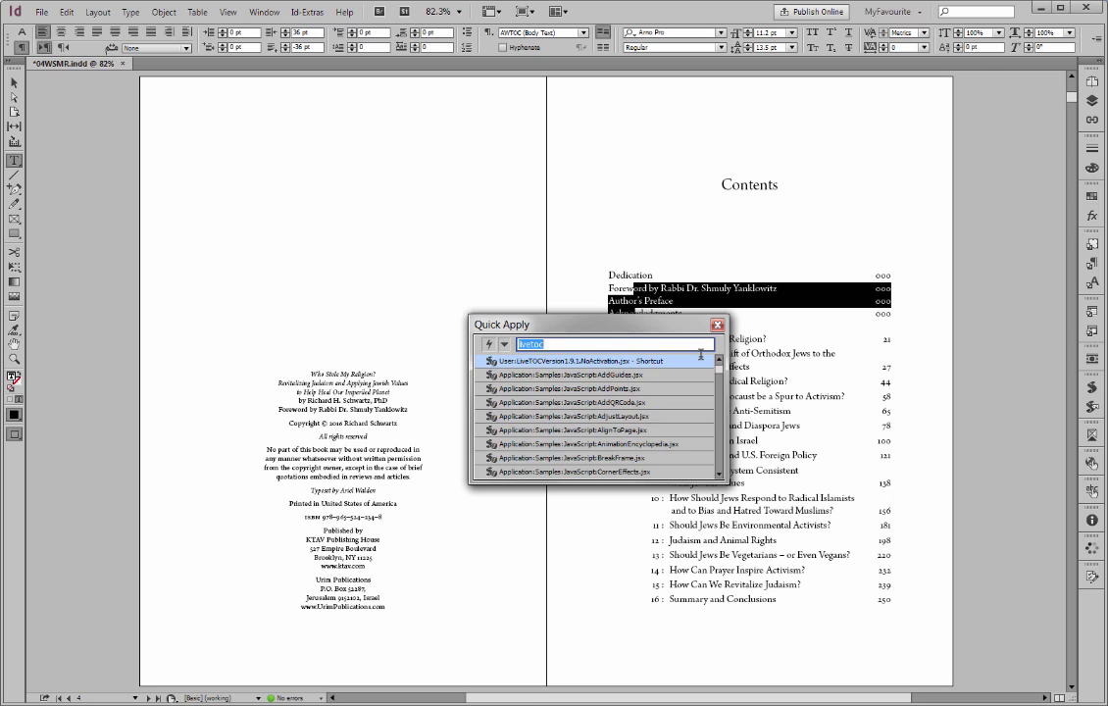
key(Return)
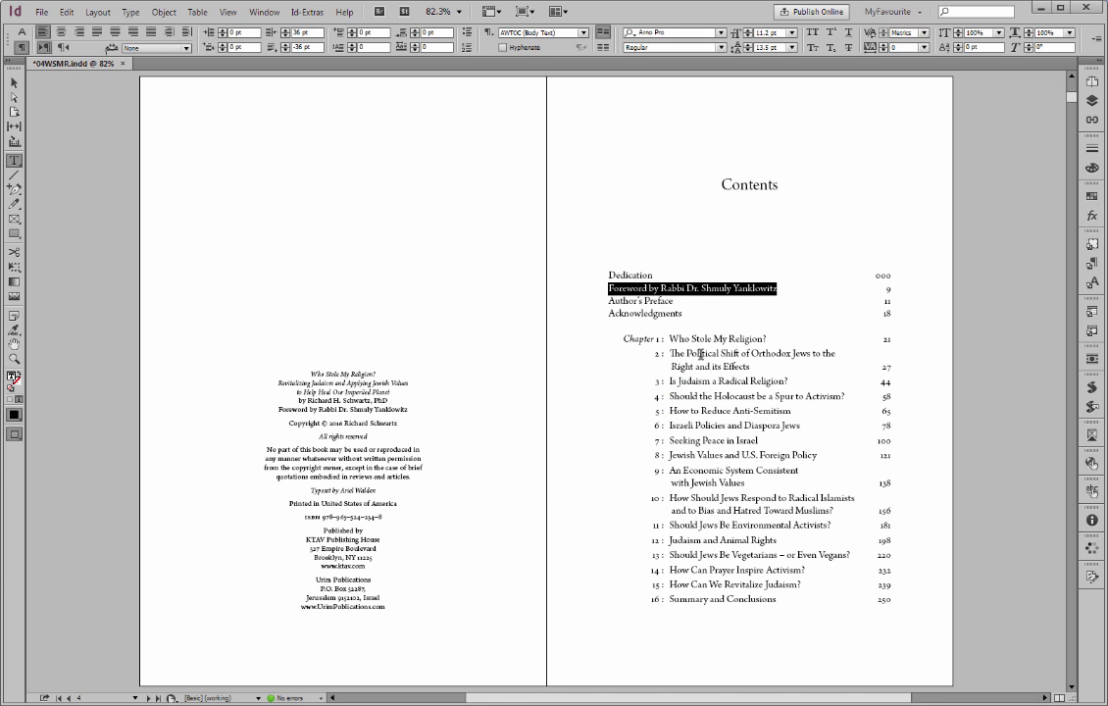
double_click(619, 276)
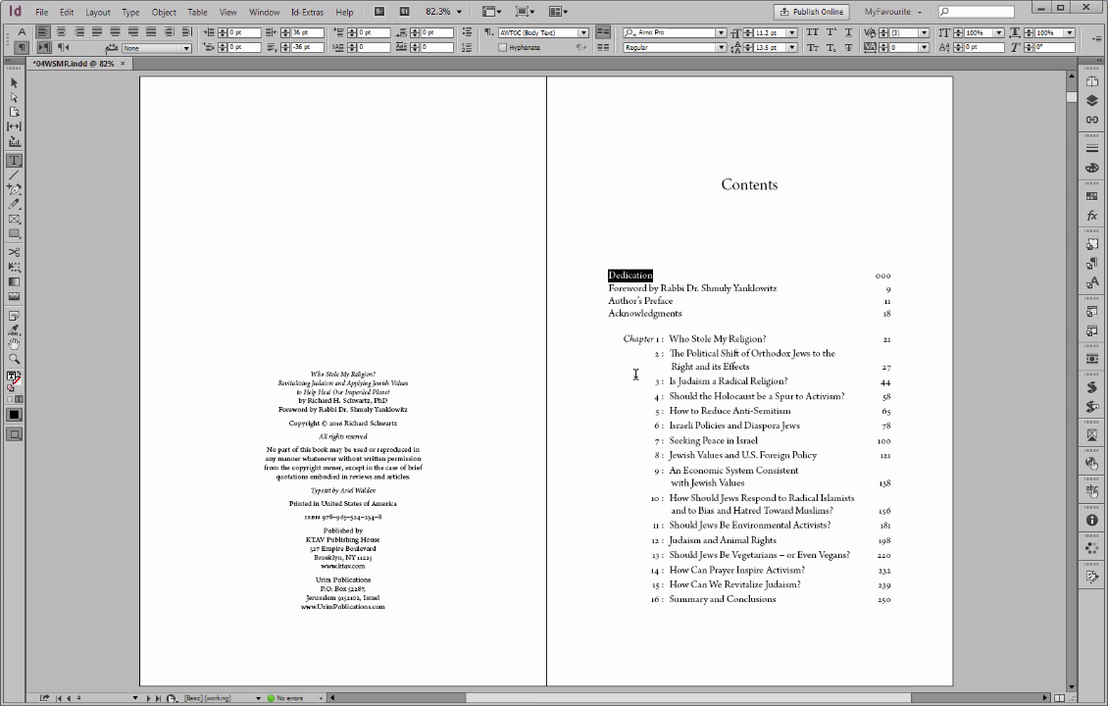
key(ctrl+Return)
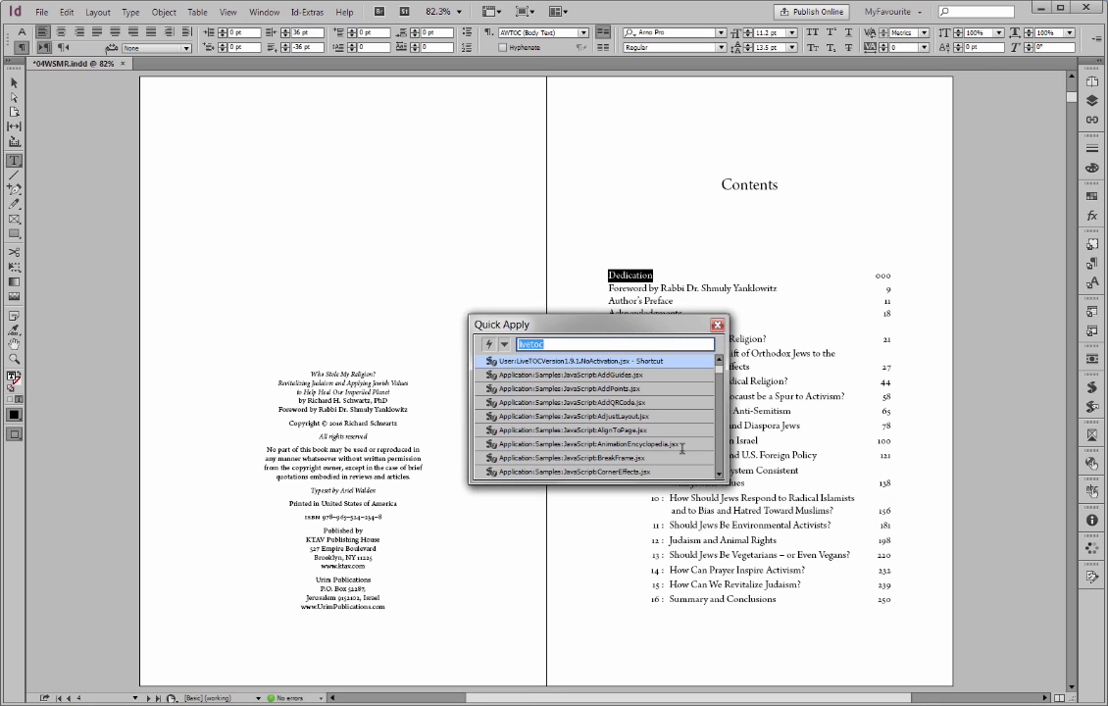
key(Return)
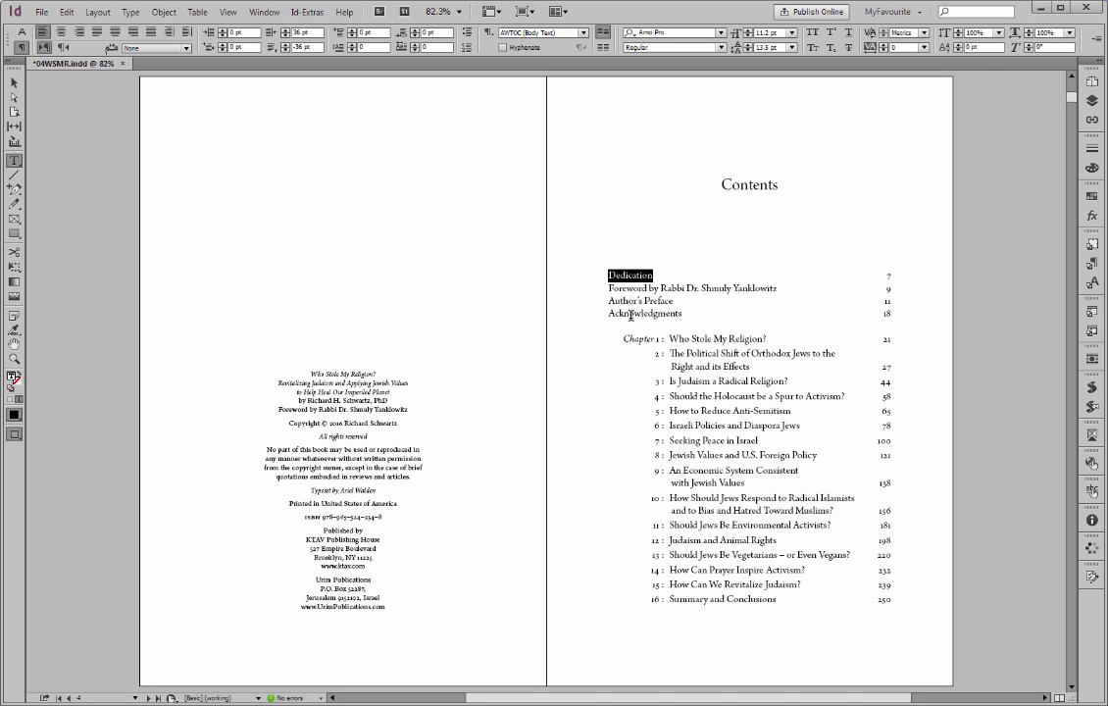
Step: Number the three back-matter entries (291, 298, 303), then return to the Contents spread in preview
key(alt+Page_Down)
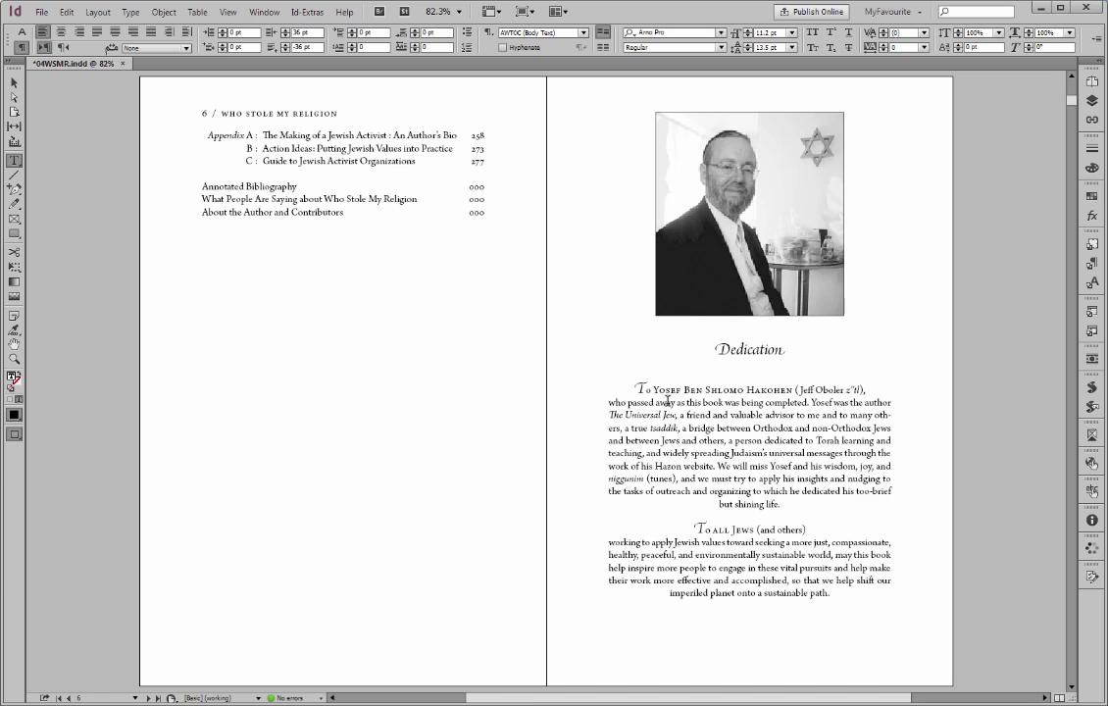
drag(218, 186, 228, 212)
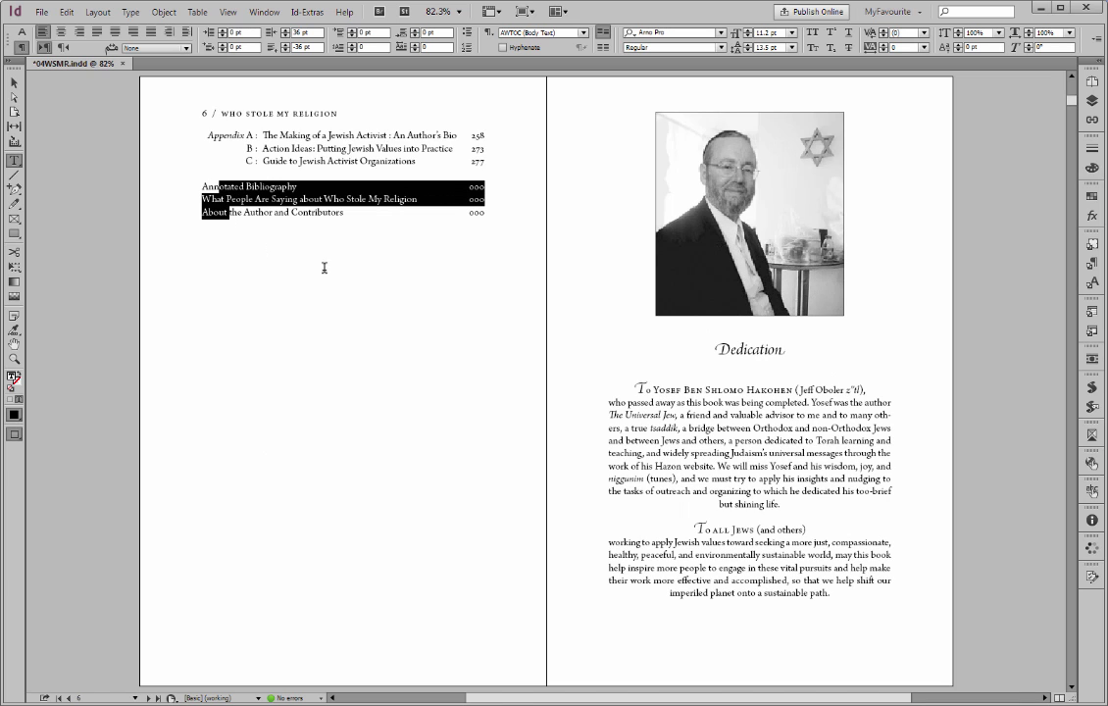
key(ctrl+Return)
key(Return)
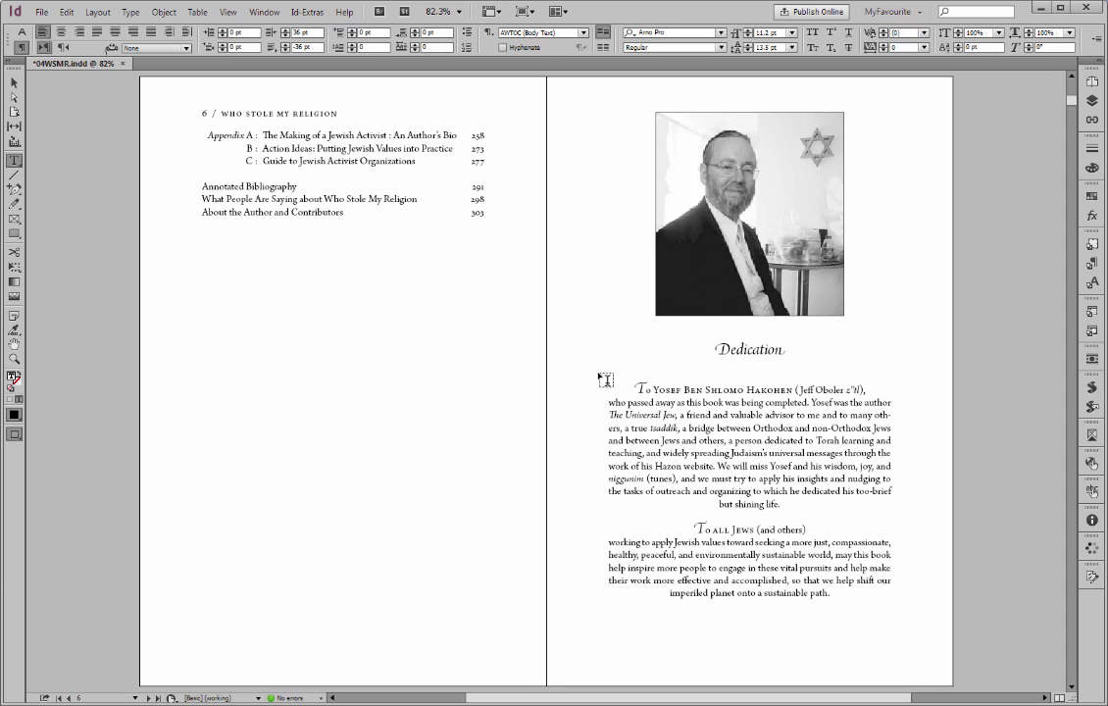
key(alt+Page_Down)
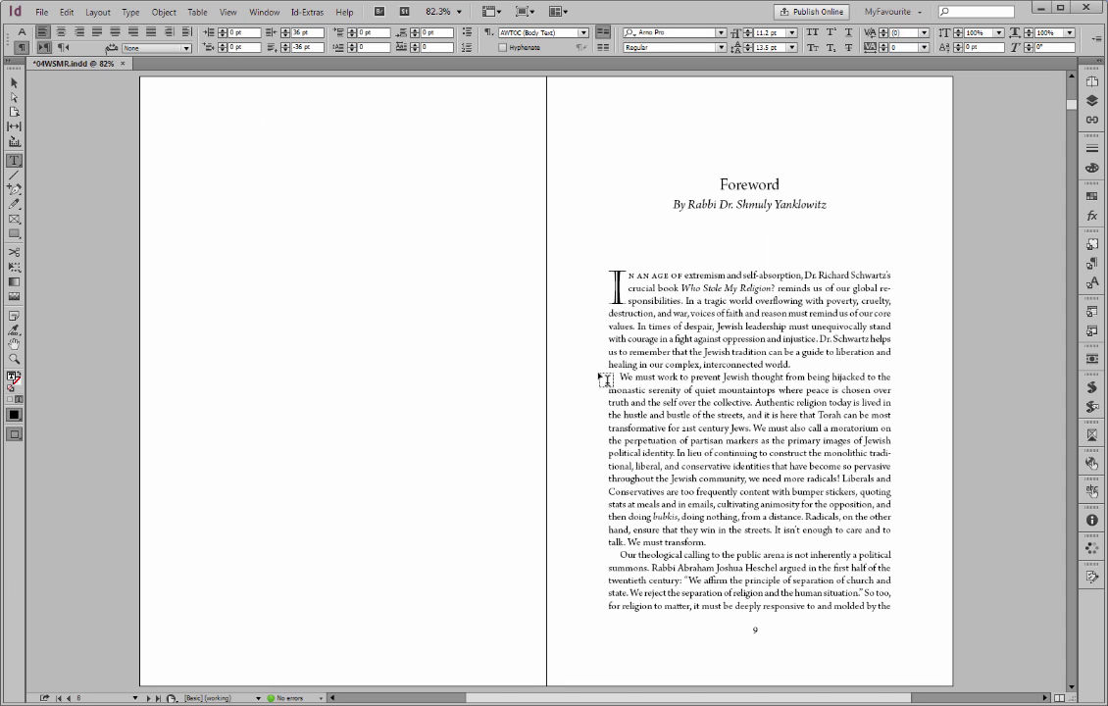
key(alt+Page_Up)
key(alt+Page_Up)
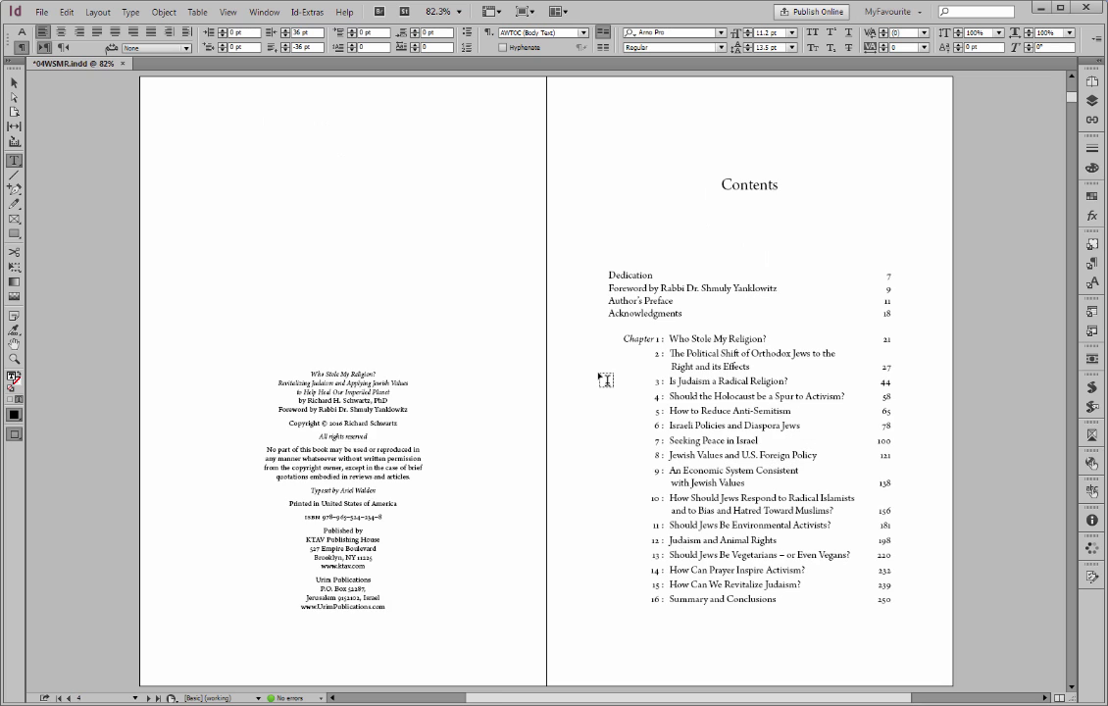
key(w)
key(w)
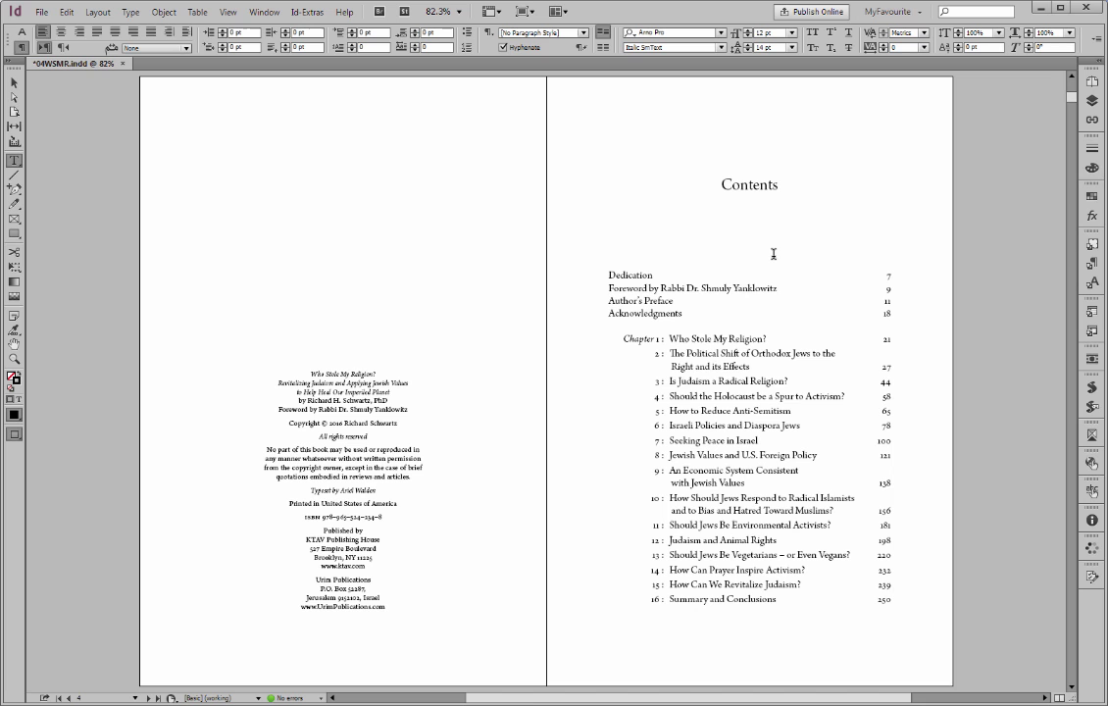
key(w)
key(w)
key(shift+Page_Down)
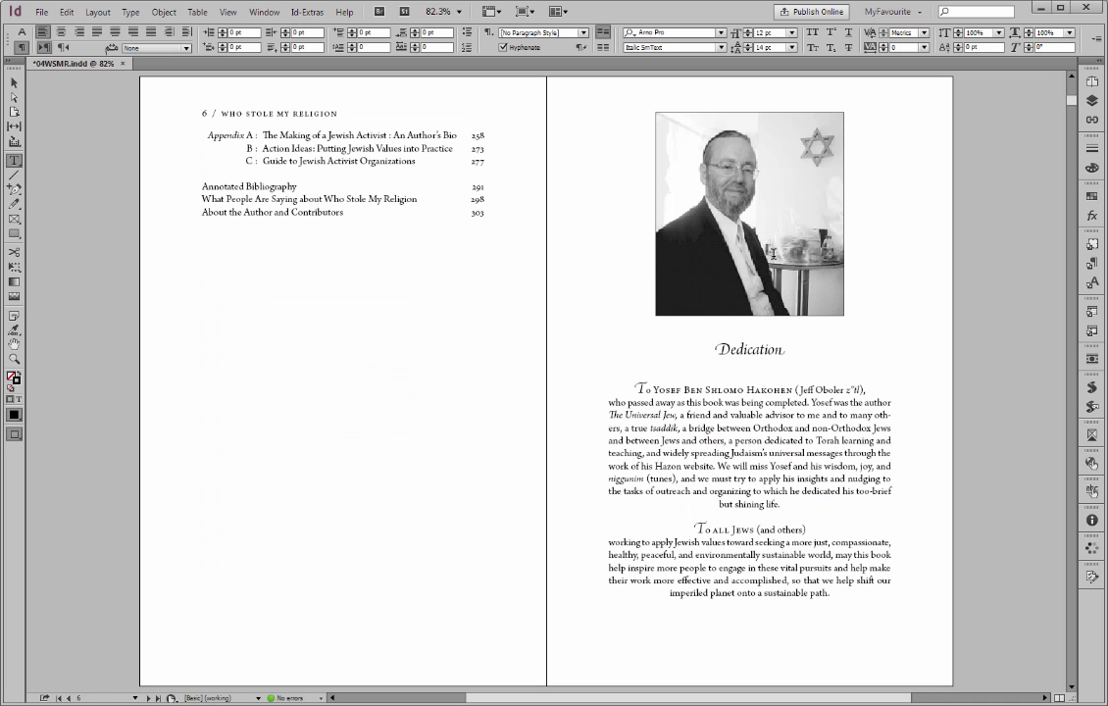
key(shift+Page_Up)
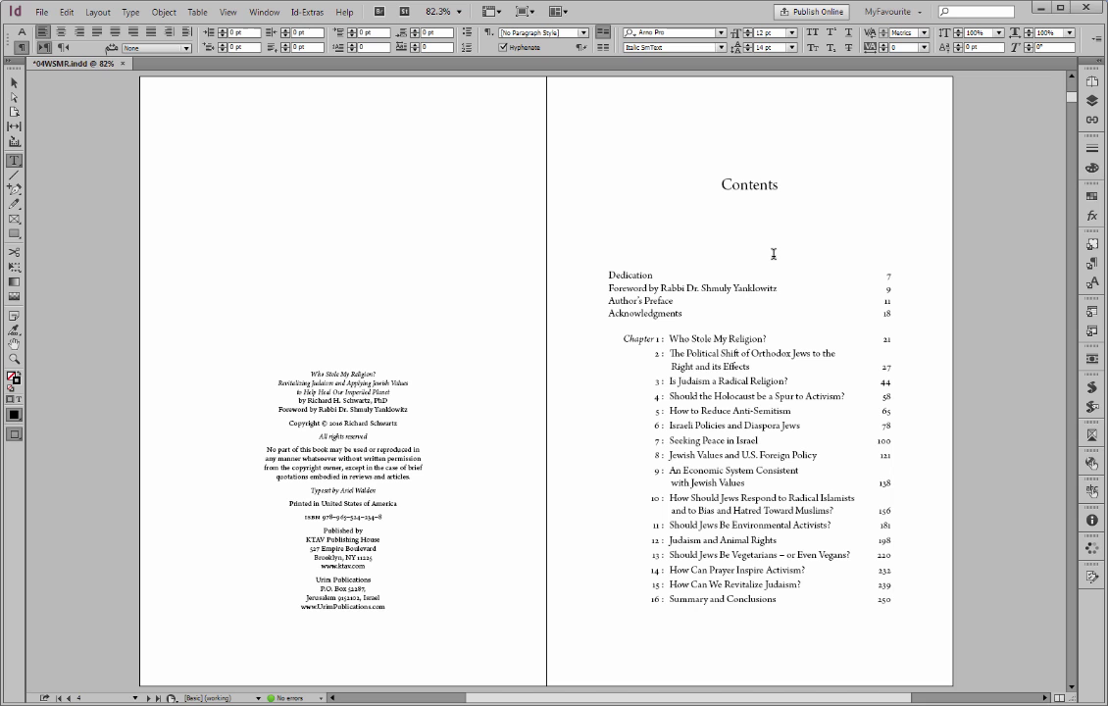
key(Page_Down)
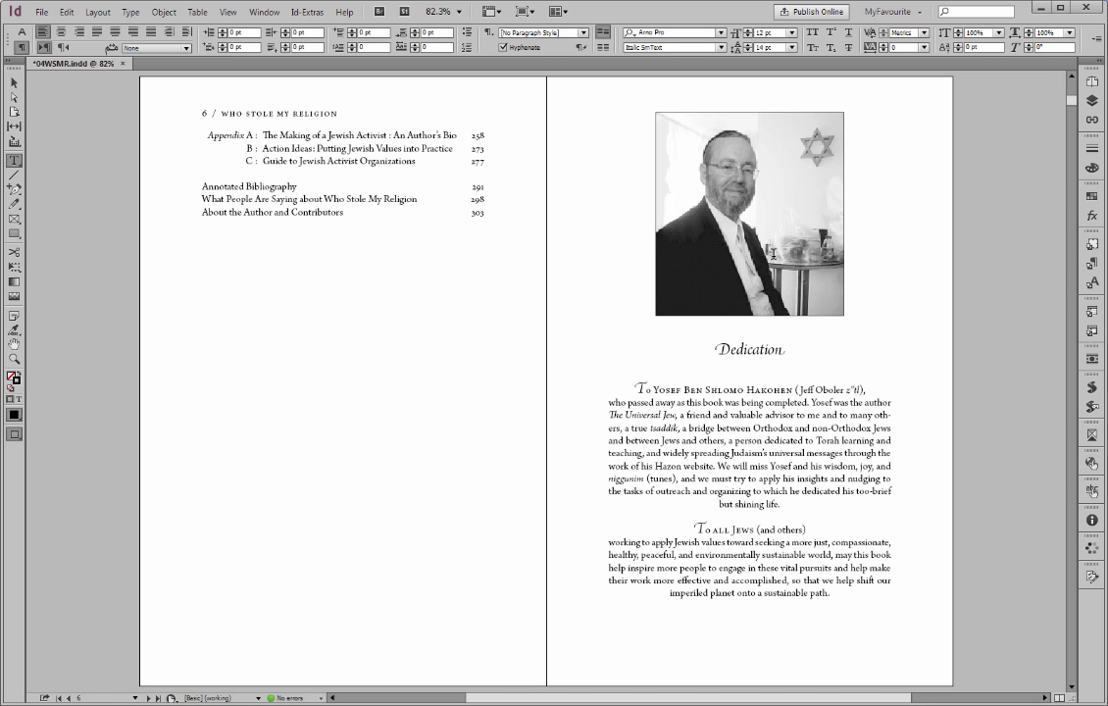
key(Page_Up)
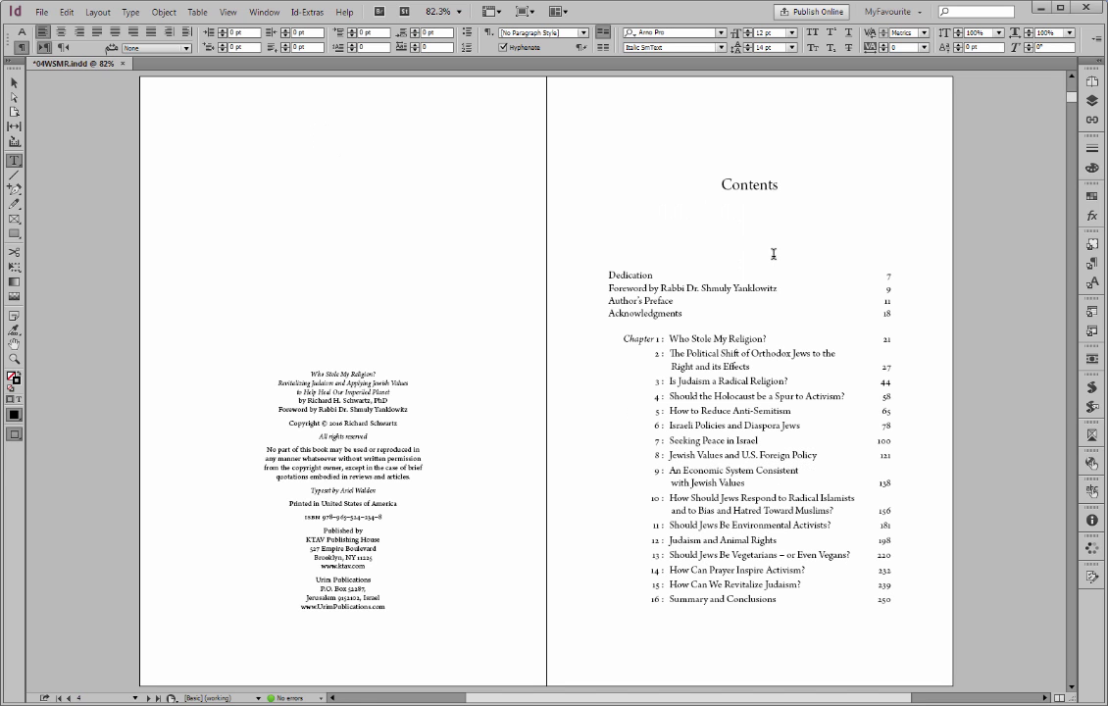